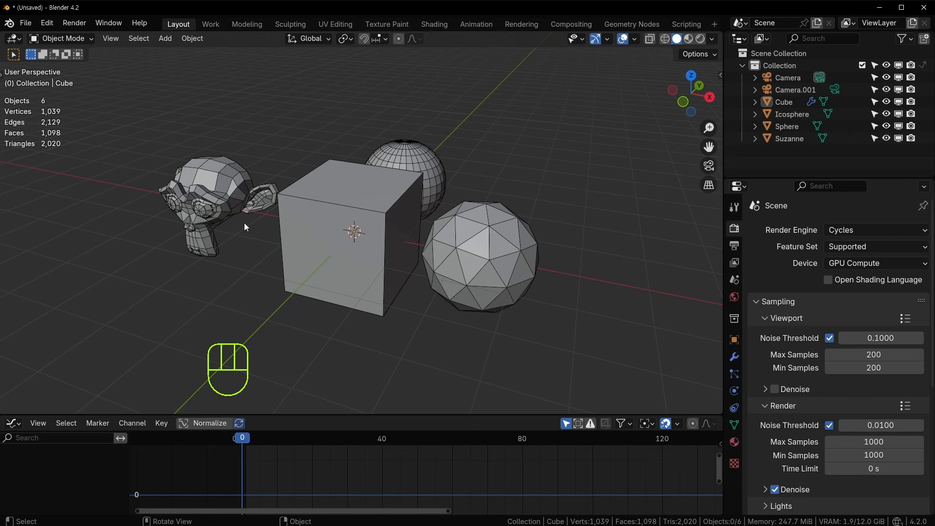
middle_drag(244, 223, 349, 201)
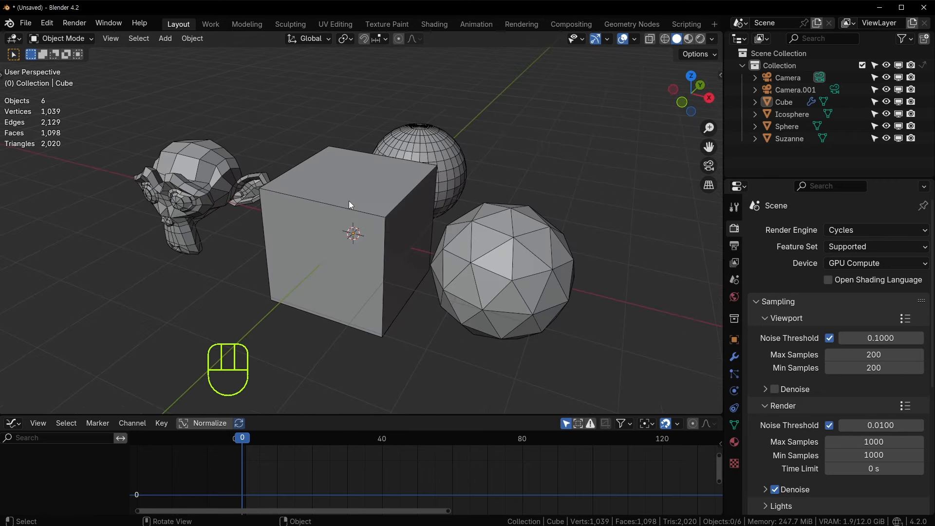
scroll(340, 271, down, 2)
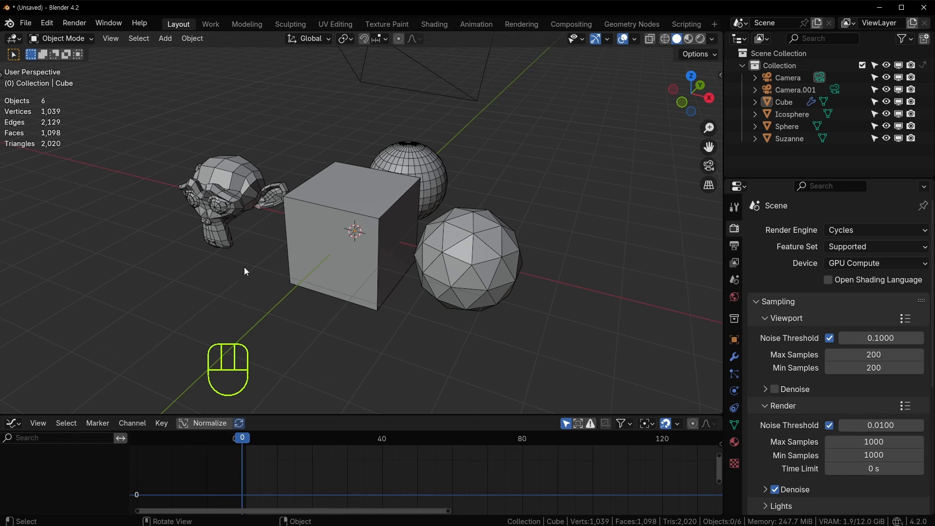
click(213, 268)
click(212, 269)
right_click(324, 168)
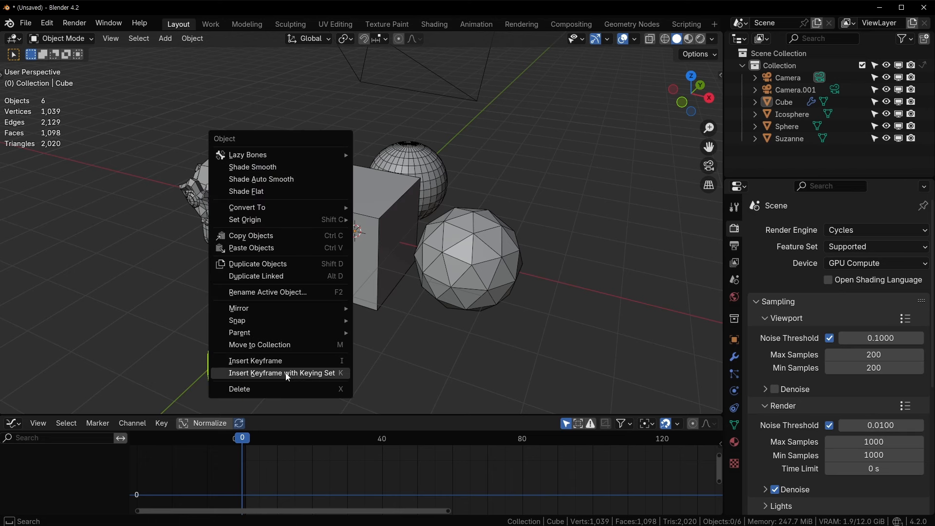
click(64, 39)
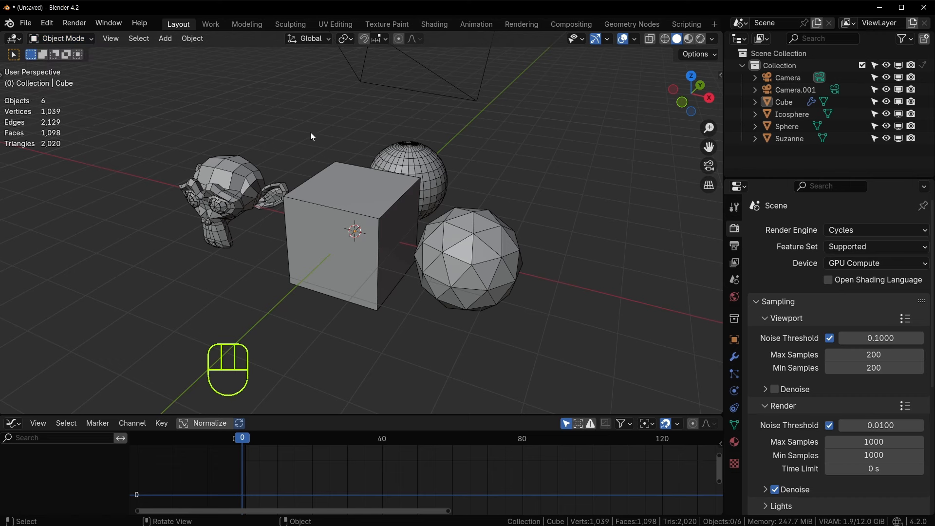
right_click(328, 127)
mouse_move(287, 110)
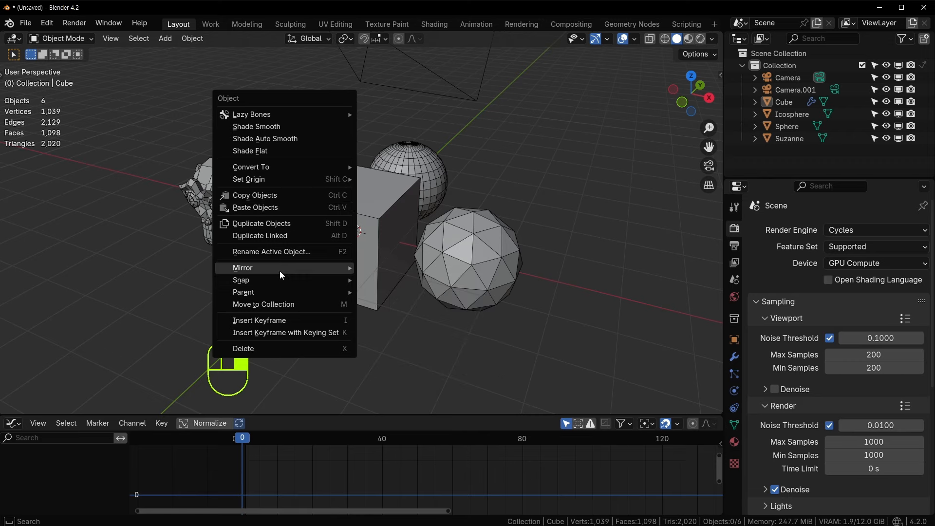
middle_drag(236, 251, 305, 207)
scroll(305, 206, down, 3)
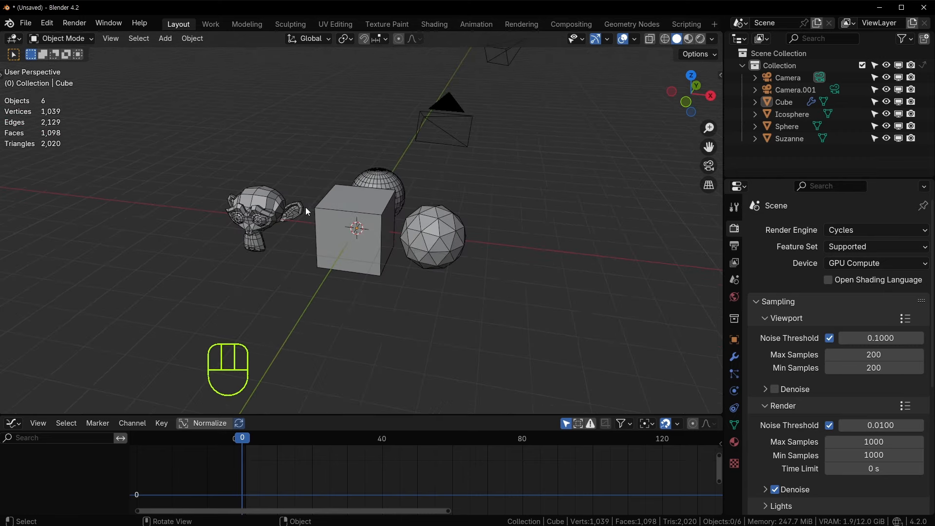
scroll(305, 207, up, 2)
scroll(305, 206, down, 2)
scroll(306, 206, up, 4)
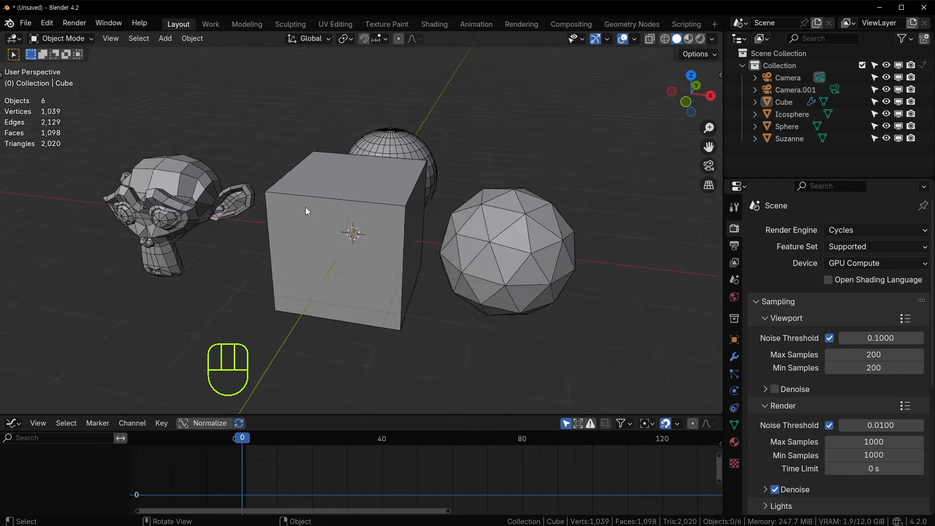
scroll(306, 206, down, 4)
middle_drag(305, 206, 428, 209)
- Select all objects in the scene and clear the selection, practising this twice
click(220, 281)
key(a)
click(393, 324)
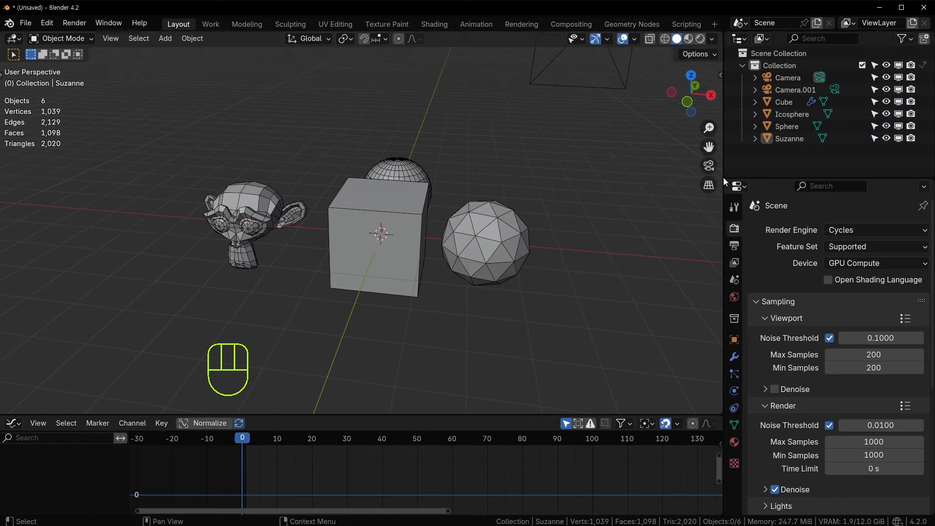
key(a)
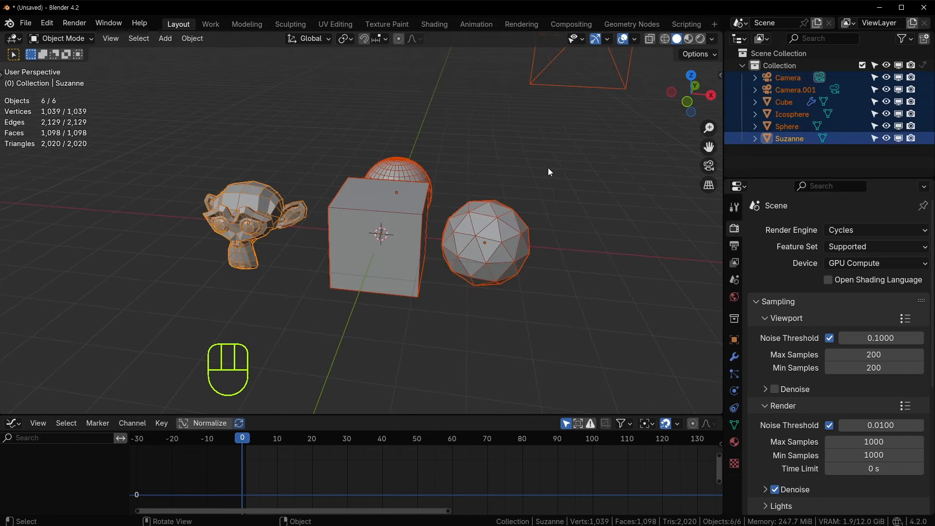
key(alt+a)
middle_drag(477, 238, 434, 218)
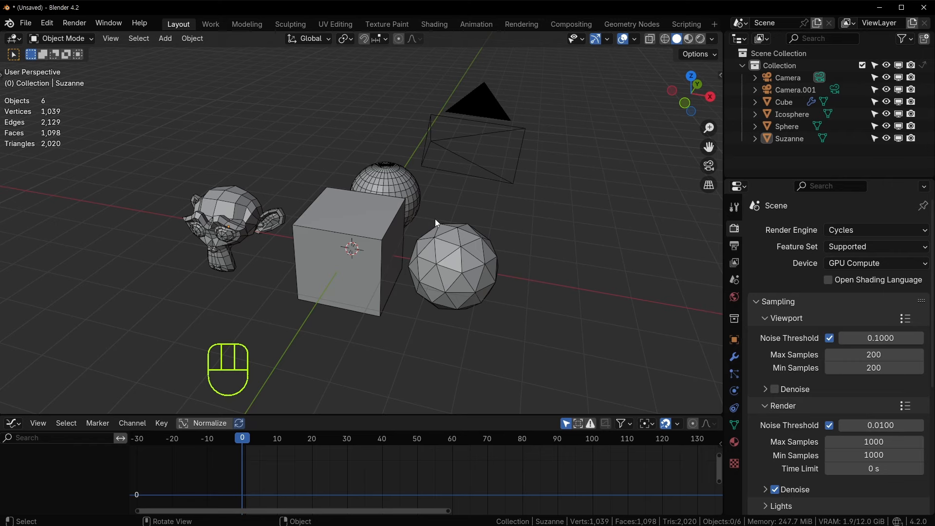
middle_drag(416, 195, 366, 179)
key(a)
middle_drag(287, 172, 297, 200)
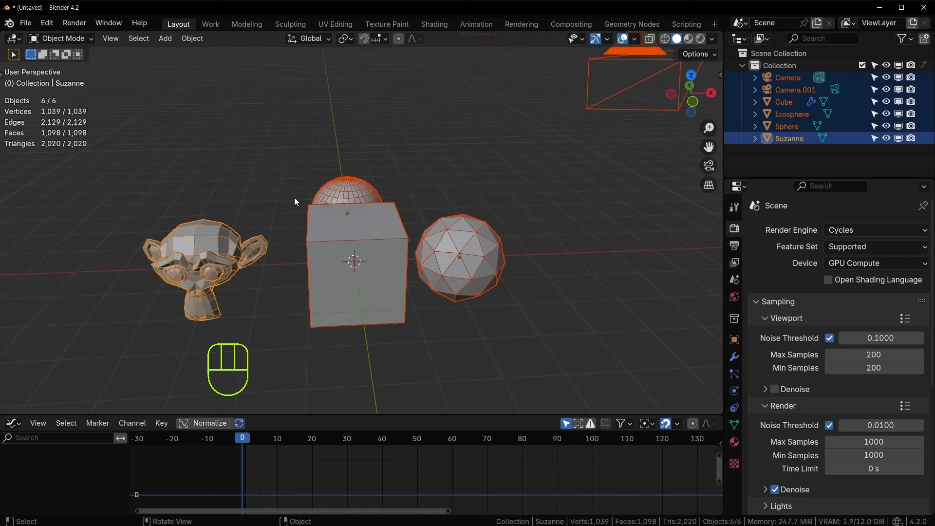
key(a)
key(a)
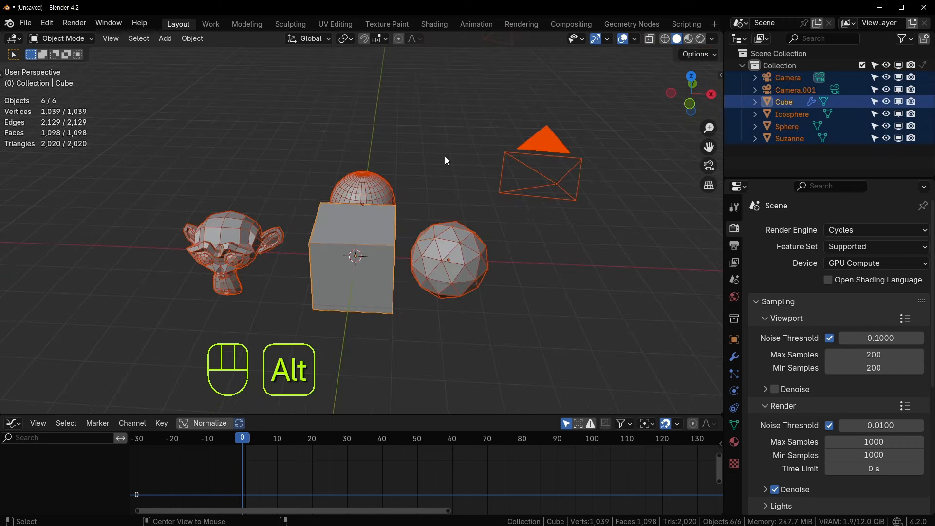
key(alt+a)
- Select the cube, then box-select the group of mesh objects, clear it and box-select a larger area around them
scroll(381, 207, up, 3)
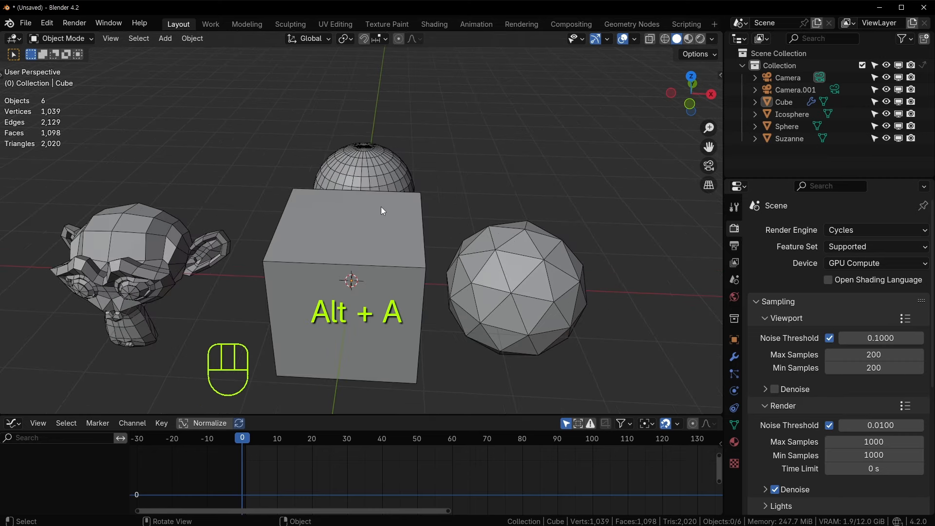
shift+middle_drag(324, 205, 347, 180)
scroll(347, 180, down, 2)
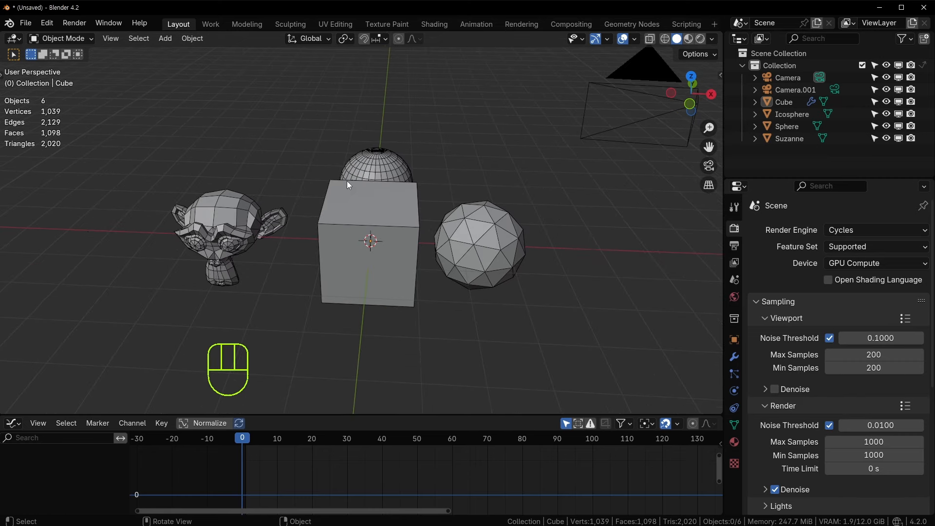
click(340, 185)
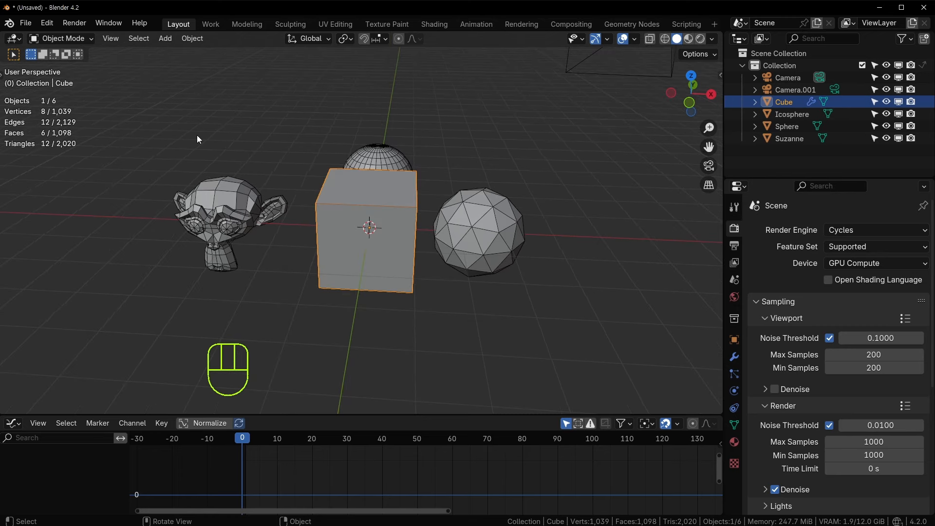
key(b)
drag(185, 92, 482, 293)
click(212, 91)
key(b)
drag(156, 71, 582, 331)
- Try a one-segment bevel on all of the cube's edges in Edit Mode, then return to Object Mode
click(402, 221)
key(Tab)
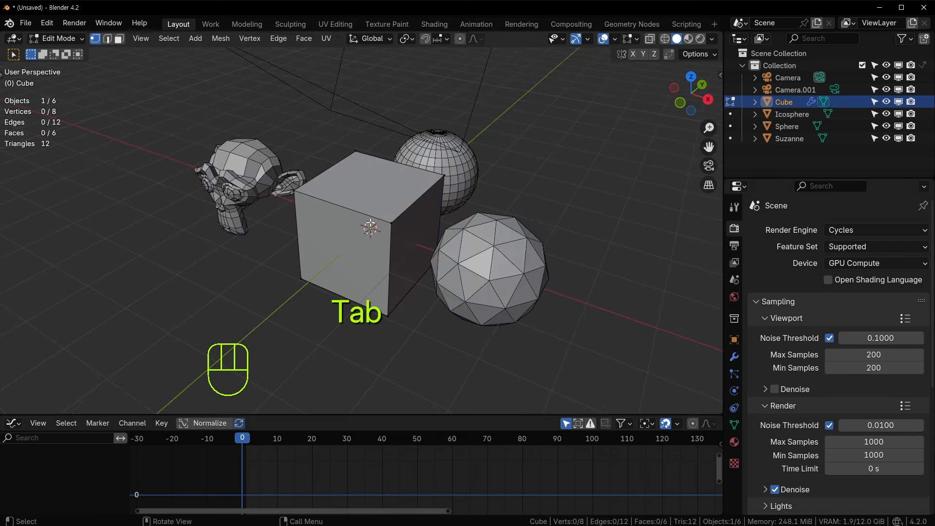
key(KP_Decimal)
key(2)
key(a)
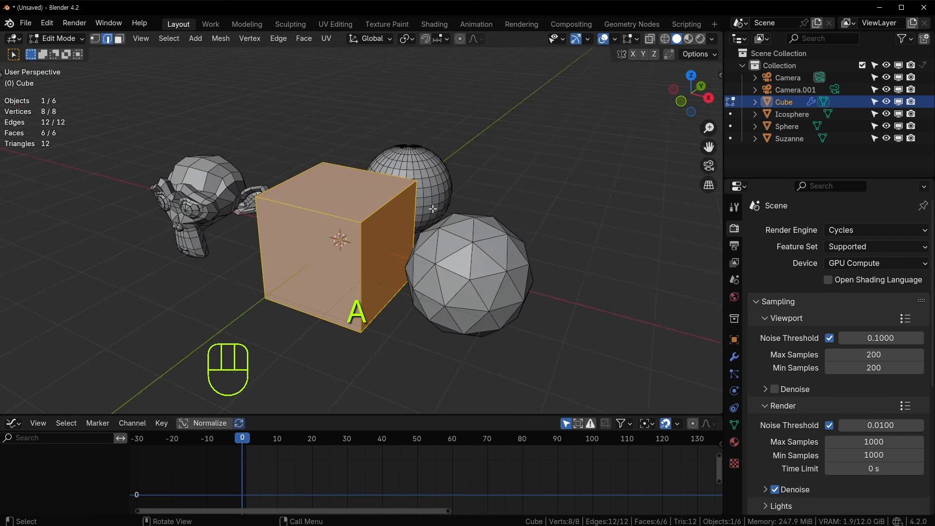
key(ctrl)
key(ctrl+b)
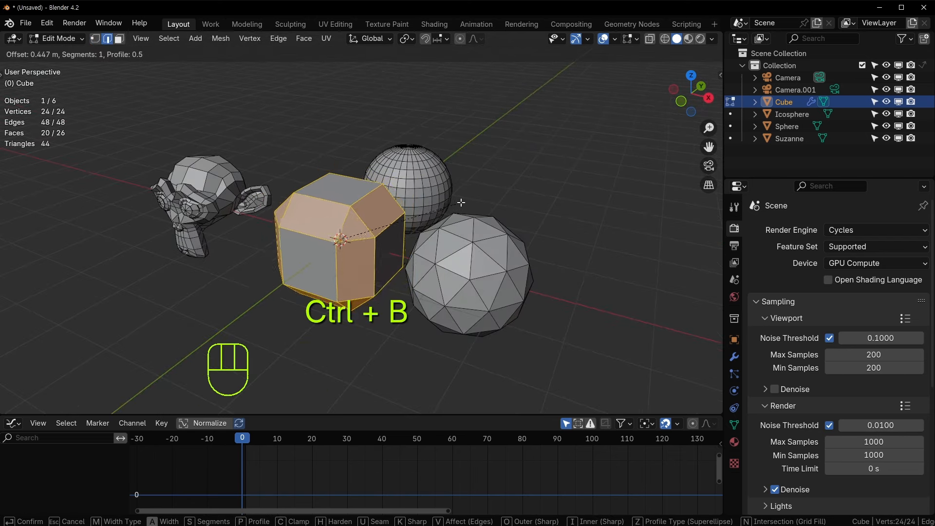
key(Escape)
key(Tab)
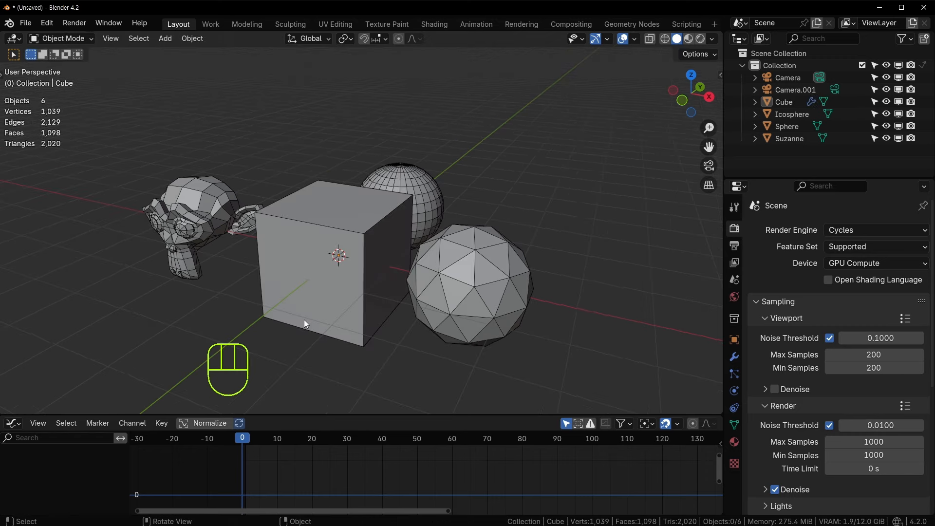
- Circle-select the monkey head, icosphere, cube and sphere, and enlarge the selection circle
key(c)
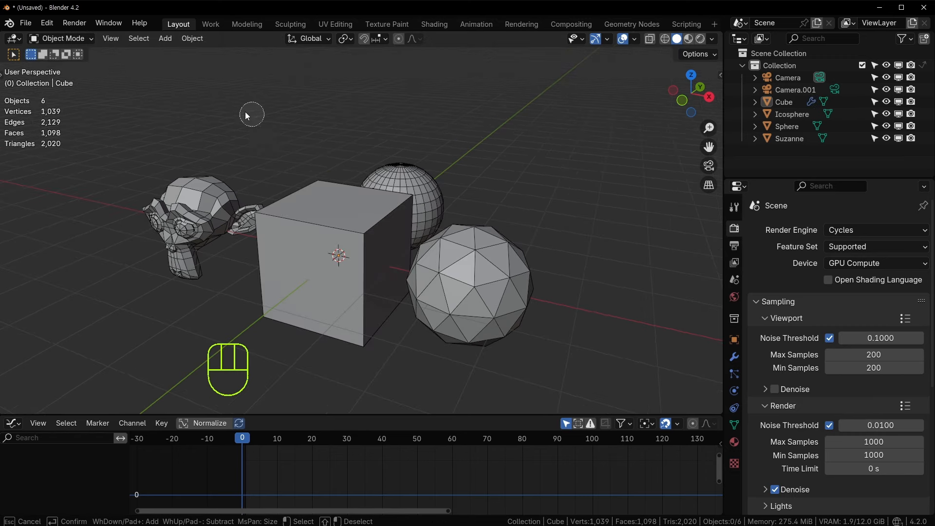
click(249, 236)
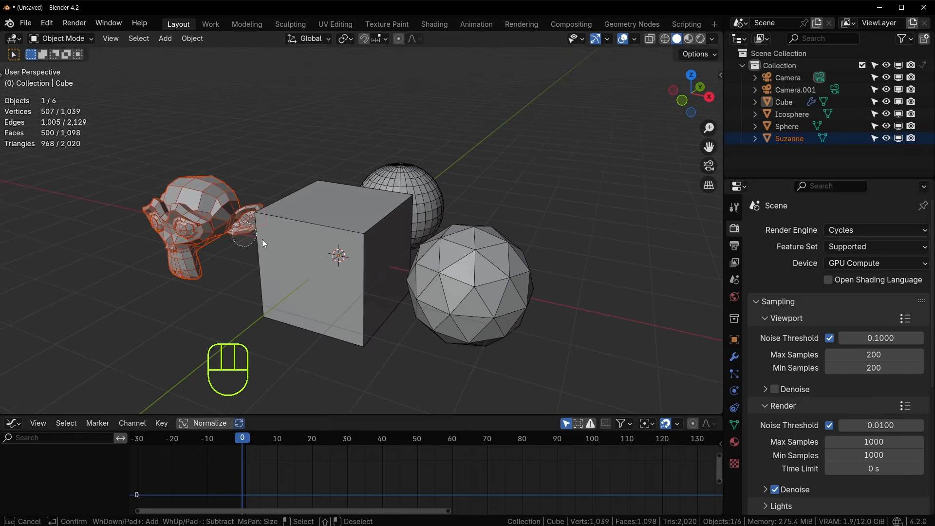
drag(490, 281, 340, 257)
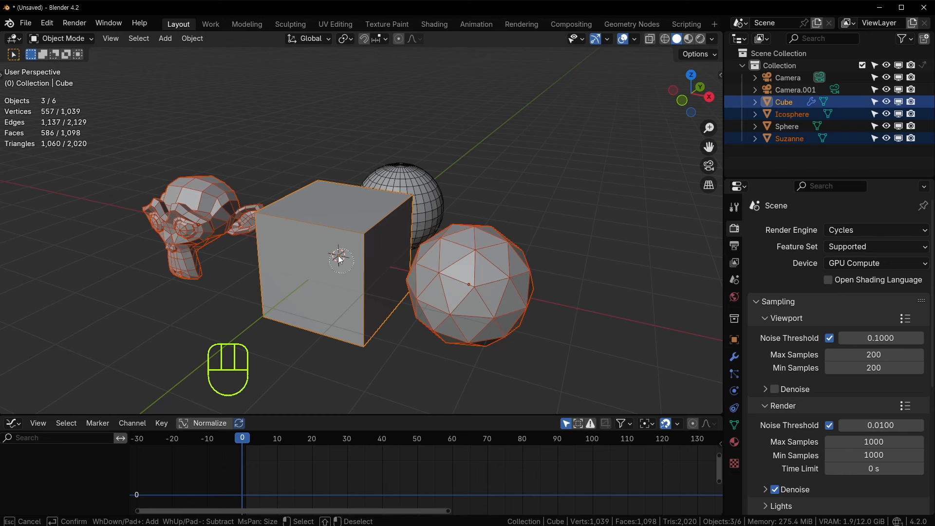
click(382, 171)
scroll(194, 174, down, 4)
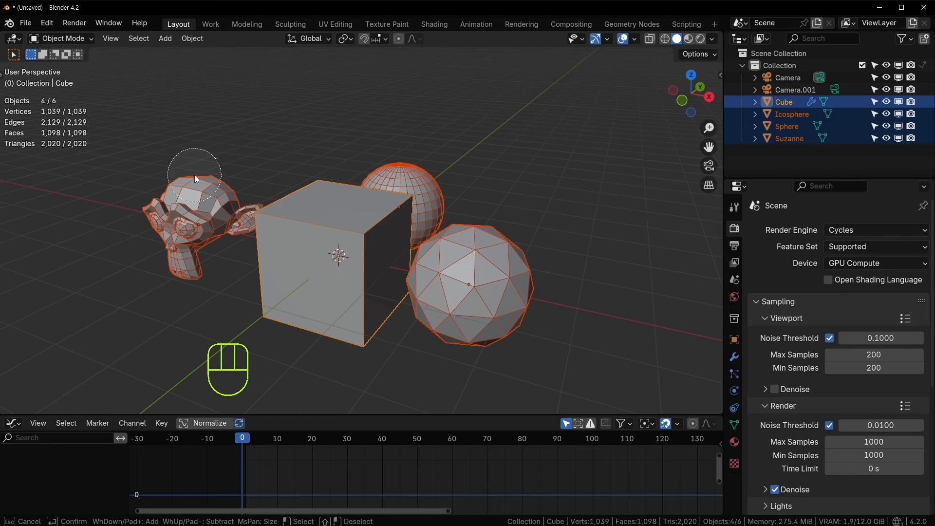
scroll(195, 175, down, 9)
right_click(194, 175)
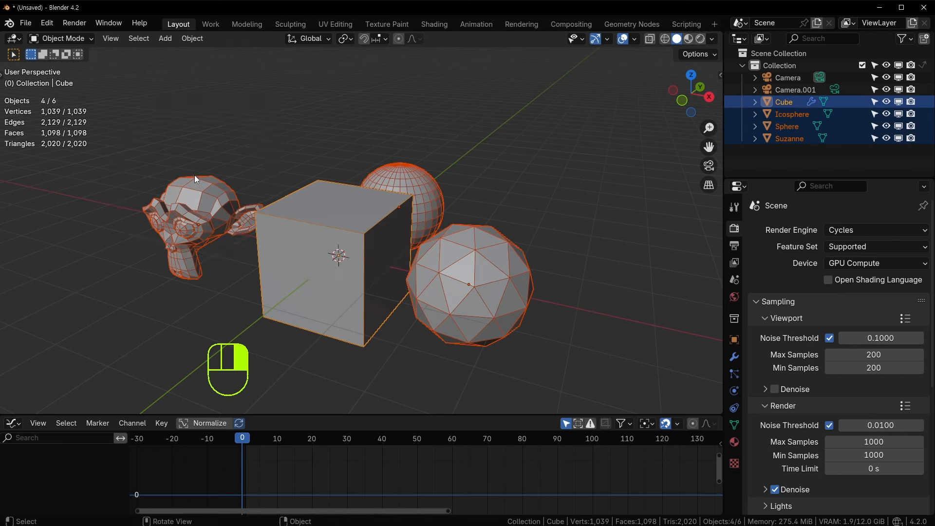
- Clear the selection and circle-select the four mesh objects again with the larger circle
click(244, 154)
key(c)
click(148, 189)
mouse_move(148, 189)
mouse_down()
mouse_move(469, 224)
mouse_move(294, 319)
mouse_move(320, 162)
mouse_move(186, 276)
mouse_up()
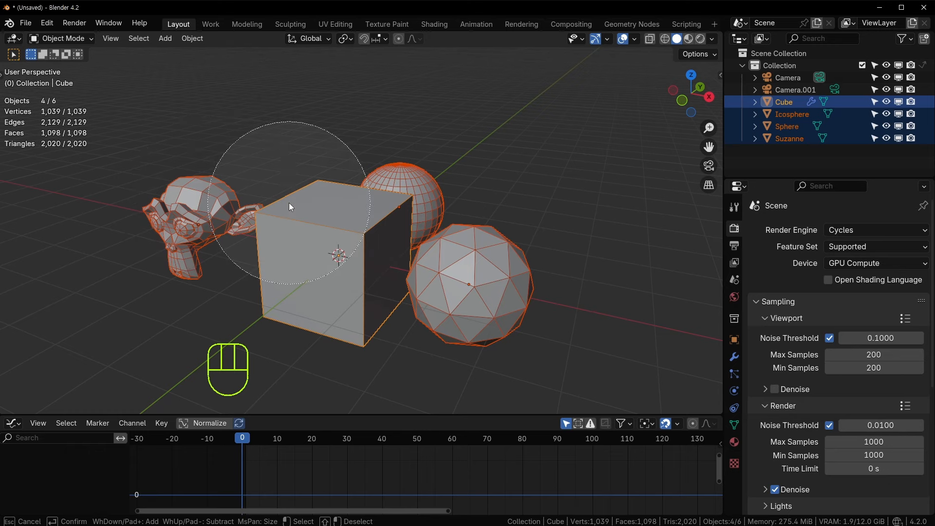
- Remove the four mesh objects from the selection with Circle Select, add them back and end the circle selection
middle_click(331, 238)
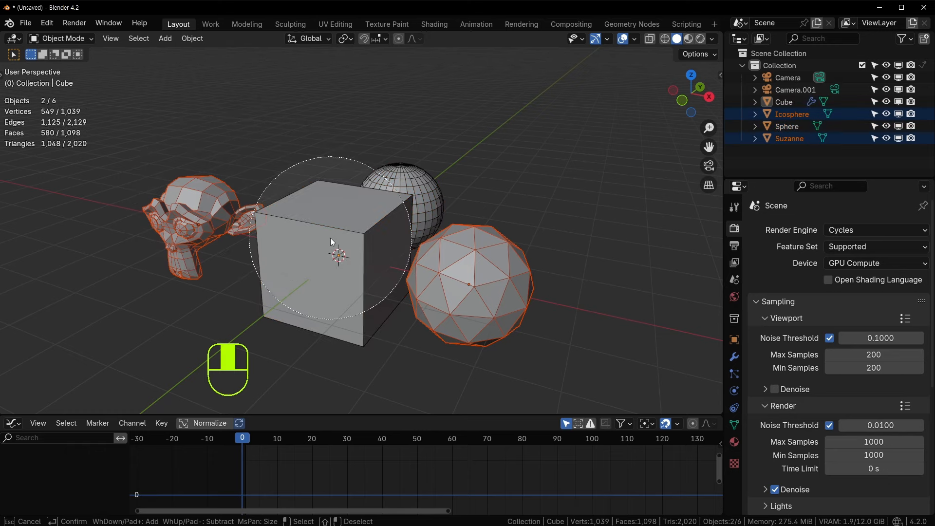
middle_click(179, 245)
middle_click(467, 226)
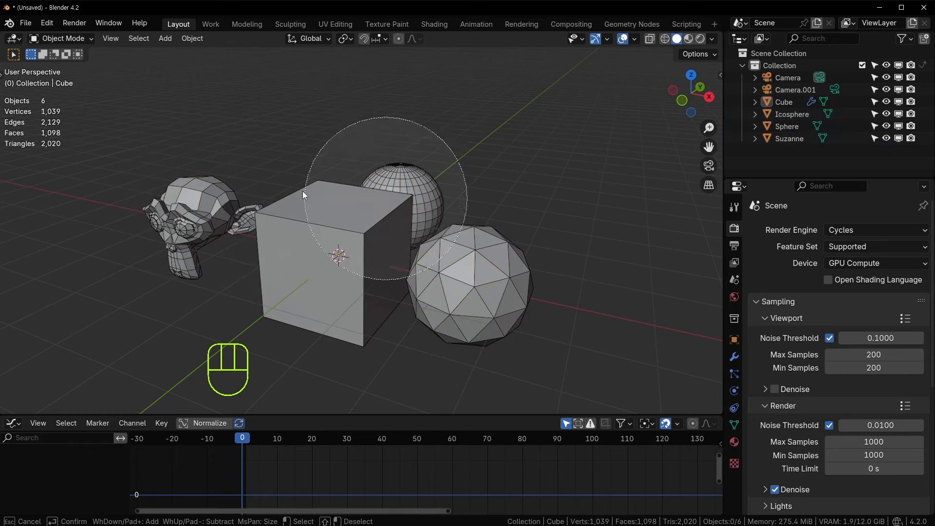
mouse_move(480, 297)
mouse_down()
mouse_move(405, 194)
mouse_move(282, 276)
mouse_up()
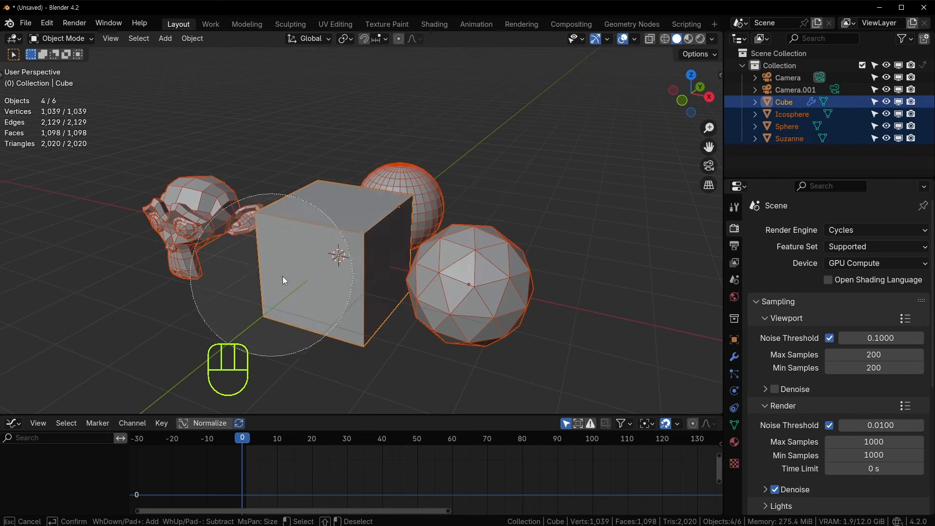
right_click(297, 173)
- Duplicate the cube as an independent copy and place it beyond the icosphere in the positive X direction
mouse_move(411, 272)
middle_down()
mouse_move(282, 267)
mouse_move(356, 272)
mouse_move(543, 213)
middle_up()
click(345, 224)
middle_drag(345, 224, 290, 225)
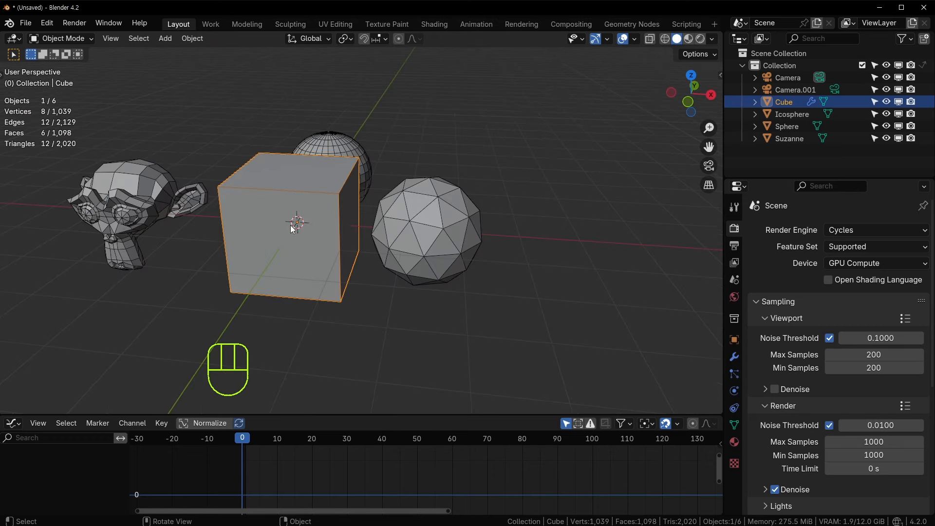
click(414, 318)
click(305, 230)
key(shift+d)
click(606, 155)
- Select the original cube and its copy in turn, and open the copy in Edit Mode
click(307, 231)
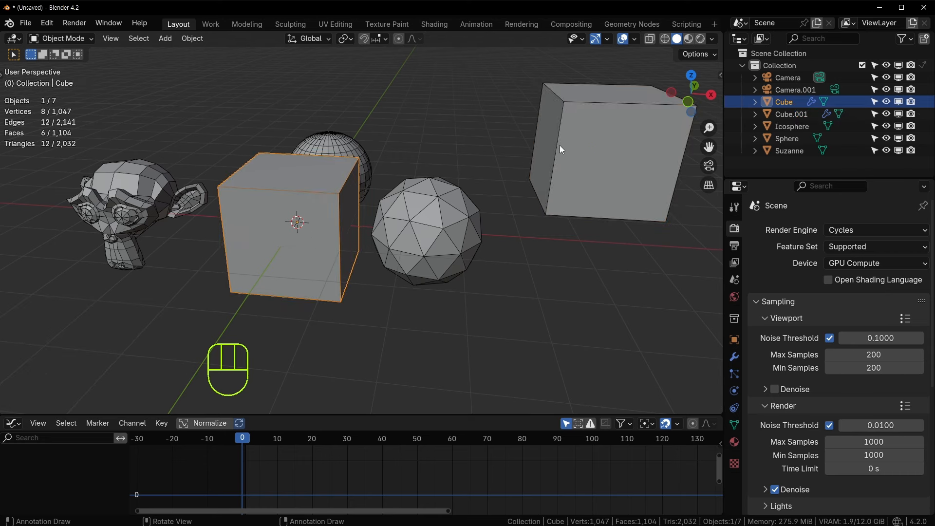
click(563, 145)
click(343, 215)
click(595, 132)
key(Tab)
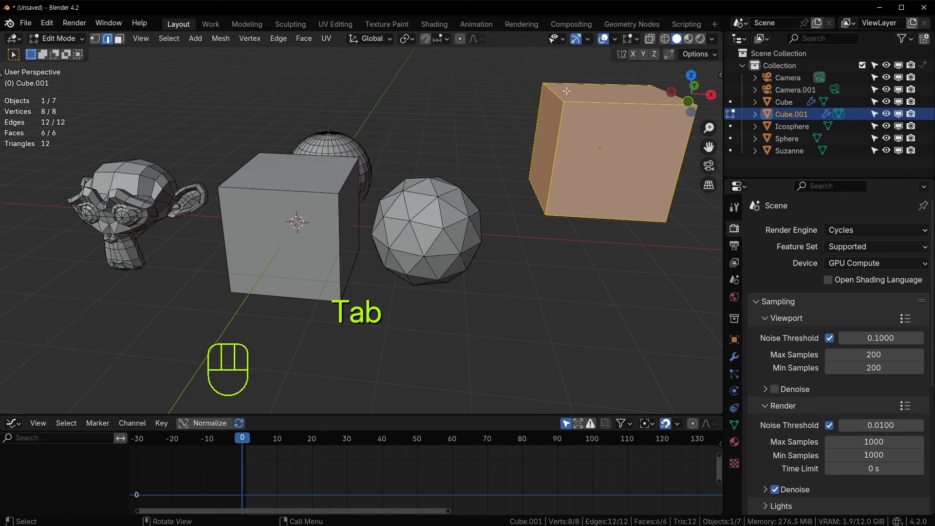
- Move one upper corner vertex of the copied cube in vertex select mode, and undo the move
click(566, 90)
key(Tab)
key(Tab)
key(1)
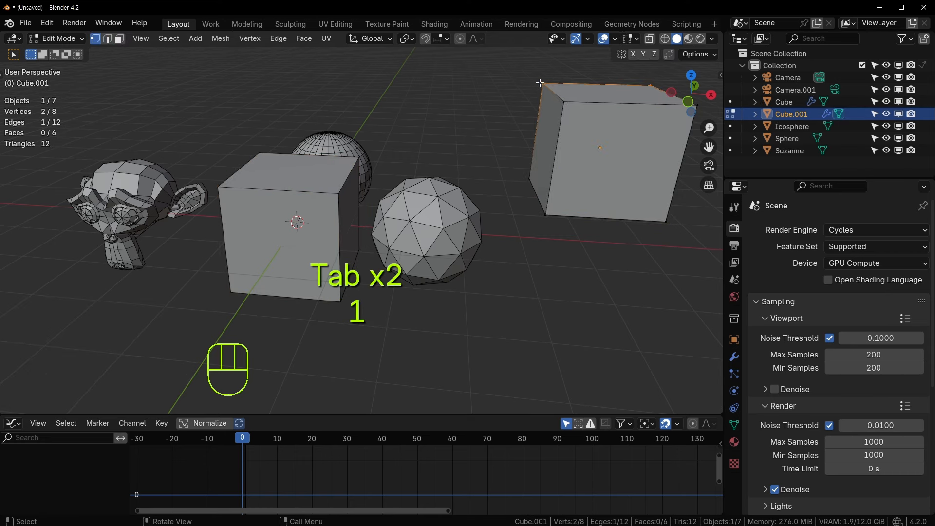
click(539, 82)
key(g)
click(474, 106)
key(ctrl+z)
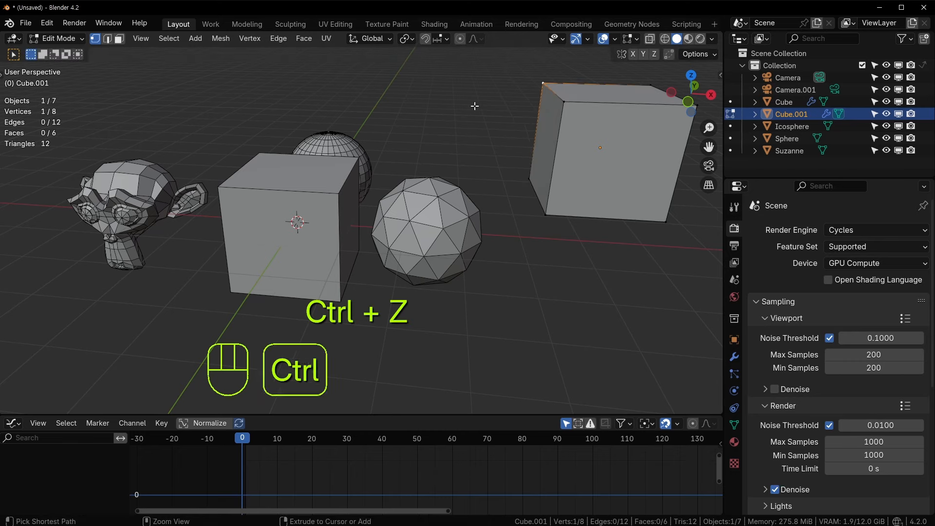
- Return to Object Mode and delete the copied cube
key(Tab)
key(x)
click(607, 155)
- Create a linked duplicate of the original cube, moved about 4.44 m in X, 1.28 m in Y and 1.28 m in Z
click(302, 217)
key(alt+d)
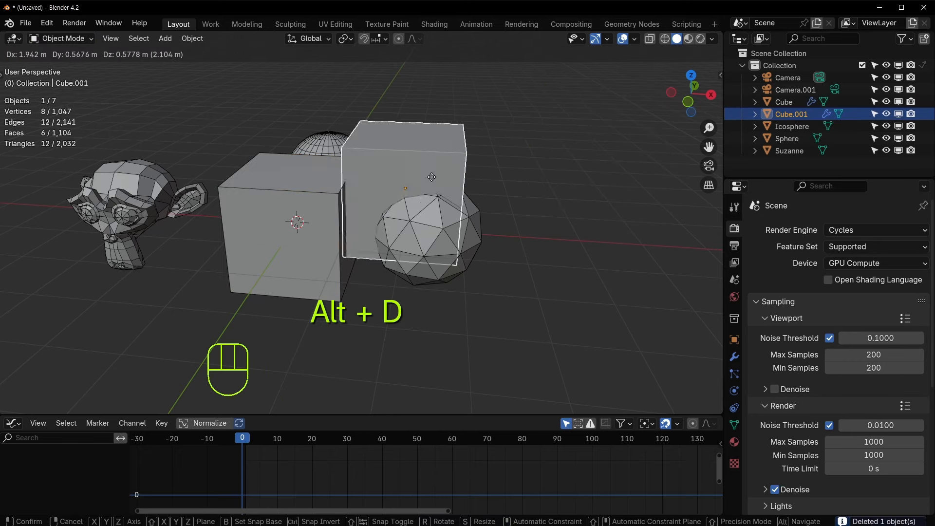
click(568, 140)
shift+middle_drag(530, 174, 474, 204)
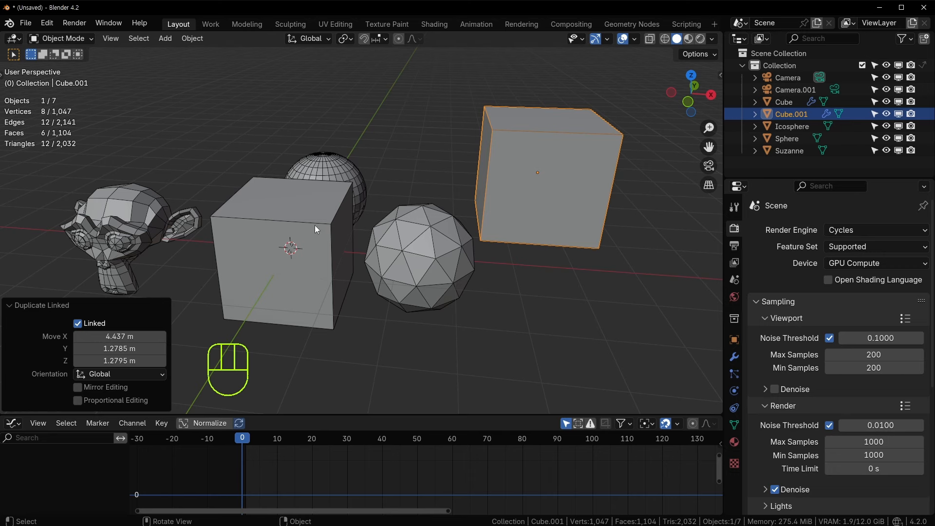
- Move one upper corner vertex of the original cube about -0.88 m in X, -0.19 m in Y and -0.12 m in Z, and undo the move
click(301, 239)
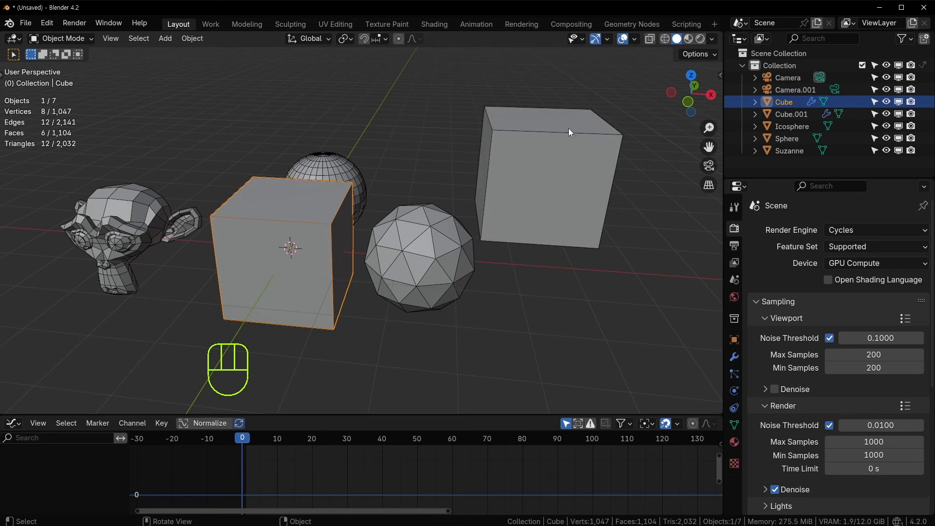
key(Tab)
key(1)
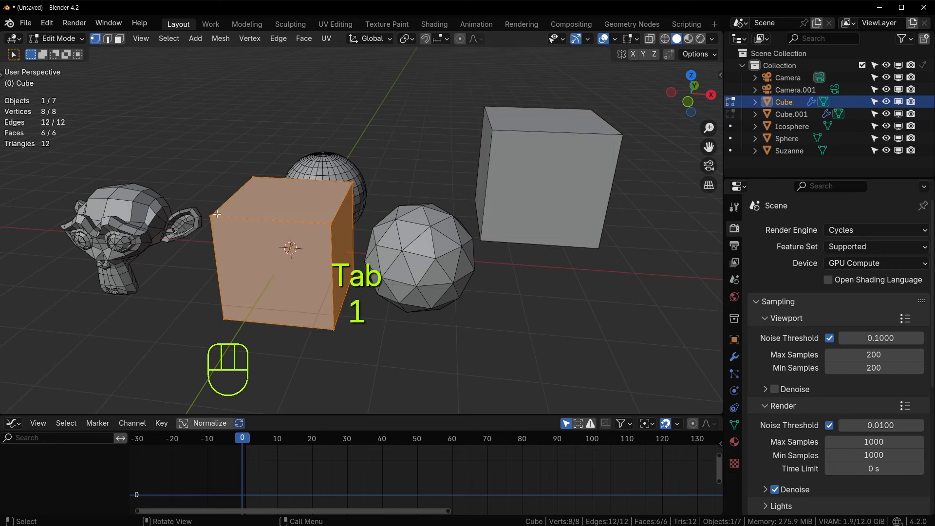
click(212, 214)
key(g)
key(ctrl+z)
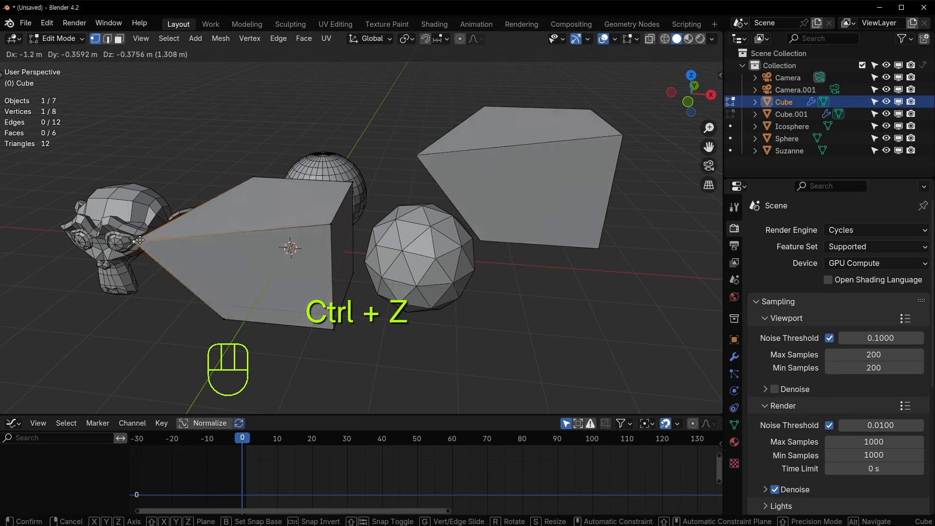
click(155, 223)
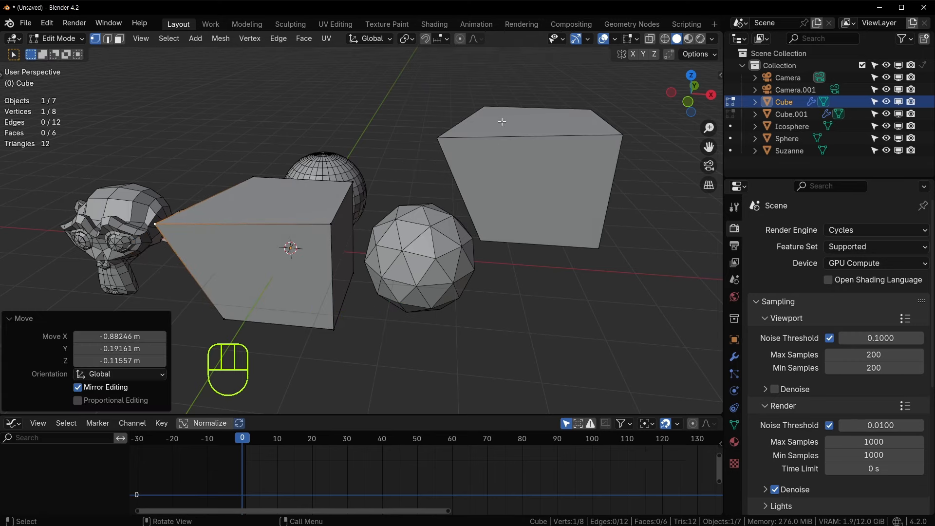
key(ctrl+z)
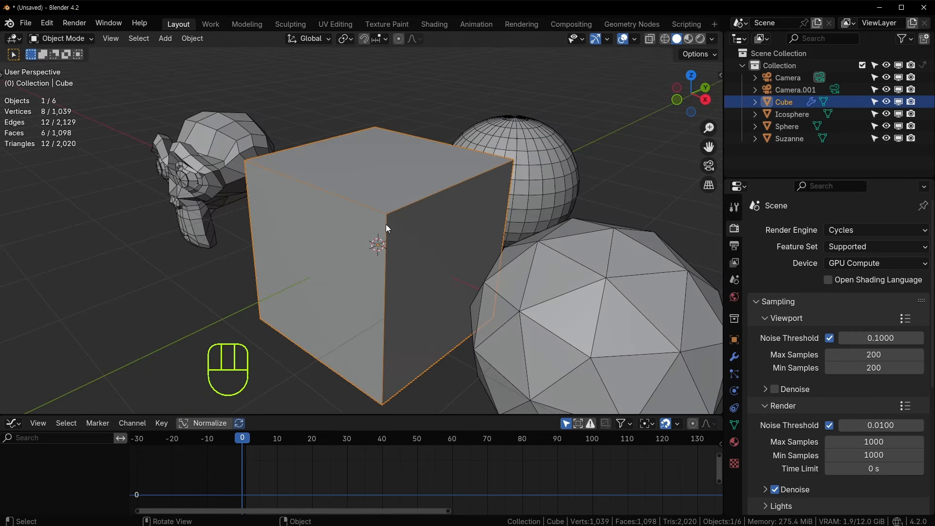
- Open the cube in Edit Mode and select its top face in face select mode
key(Tab)
key(Tab)
key(Tab)
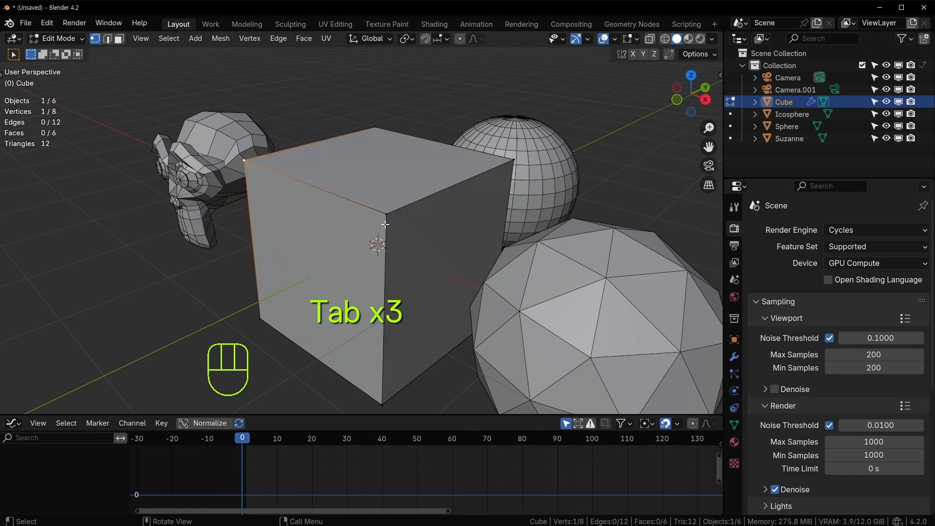
key(2)
key(3)
click(381, 160)
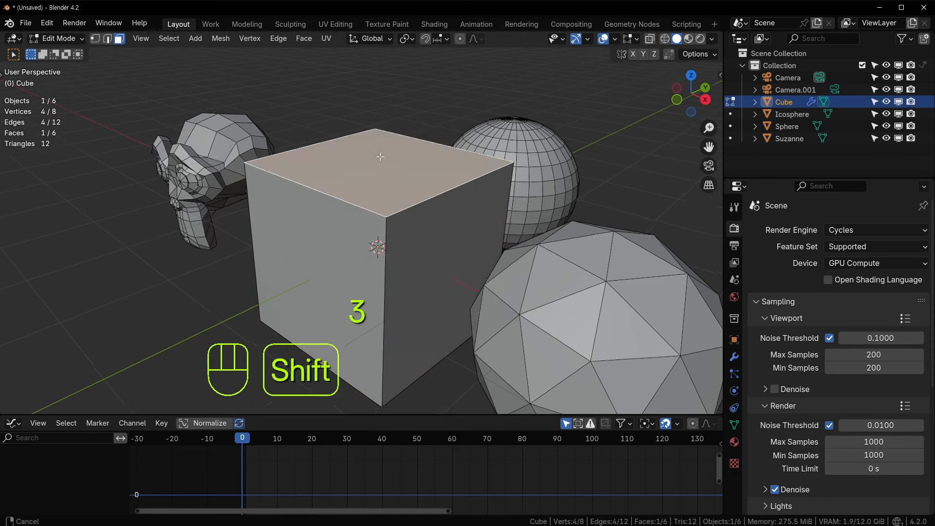
- Extrude the cube's top face upward and scale the extruded face to about 0.465
shift+middle_drag(381, 160, 431, 258)
key(e)
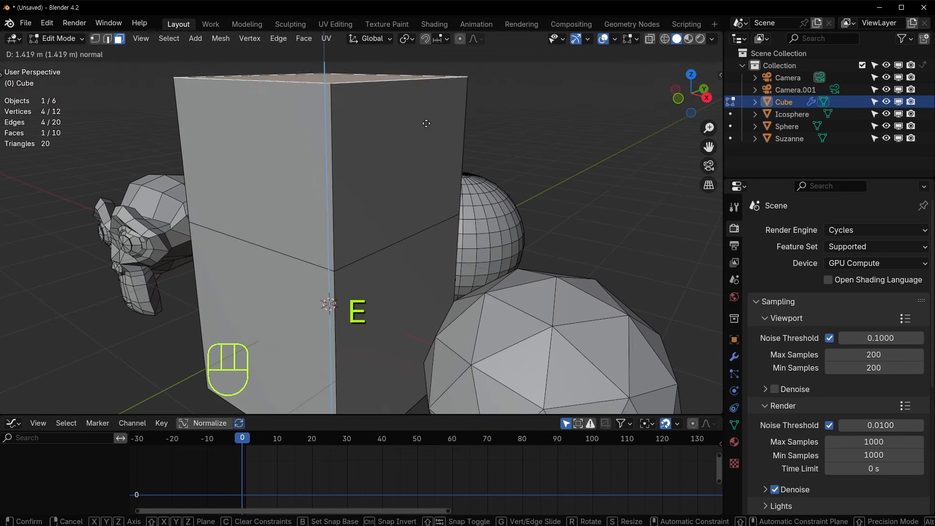
click(487, 199)
key(s)
click(416, 198)
middle_drag(416, 199, 395, 208)
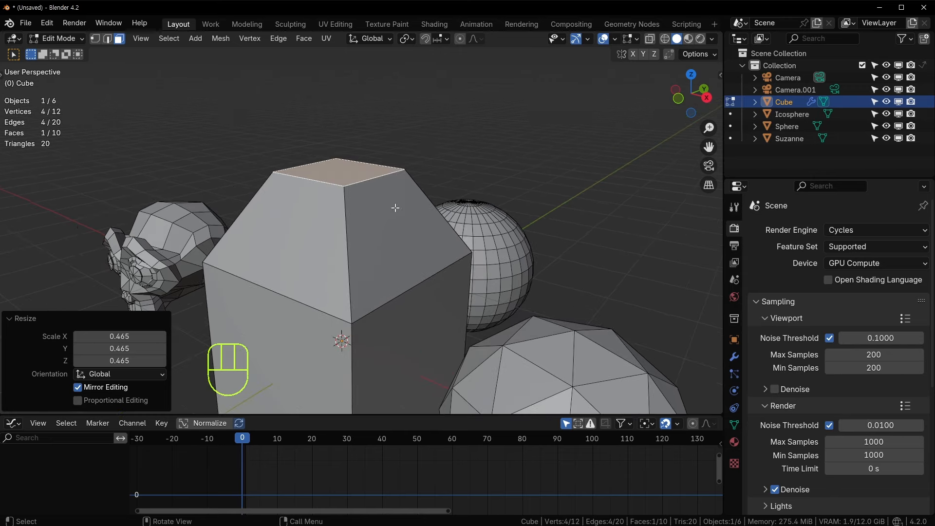
- Show the viewport toolbar and delete the cube's top face
key(t)
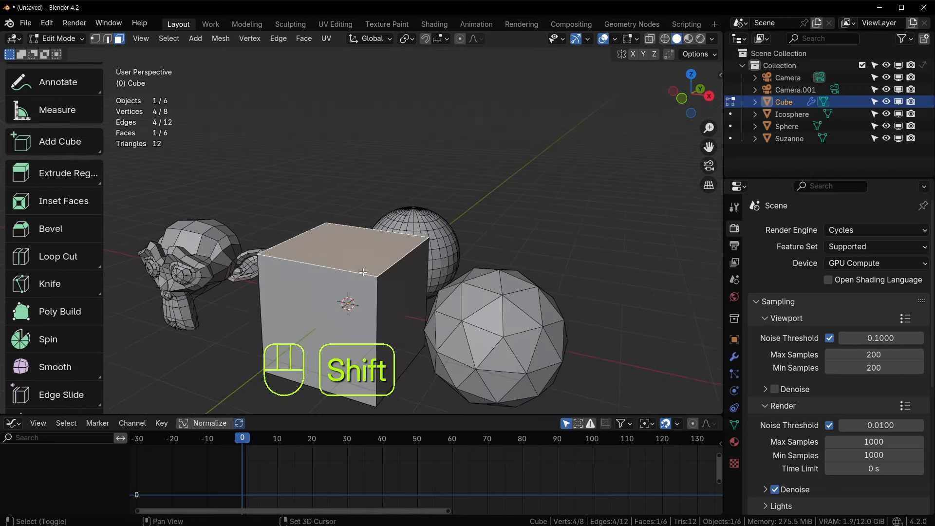
shift+middle_drag(340, 277, 385, 251)
scroll(385, 250, up, 1)
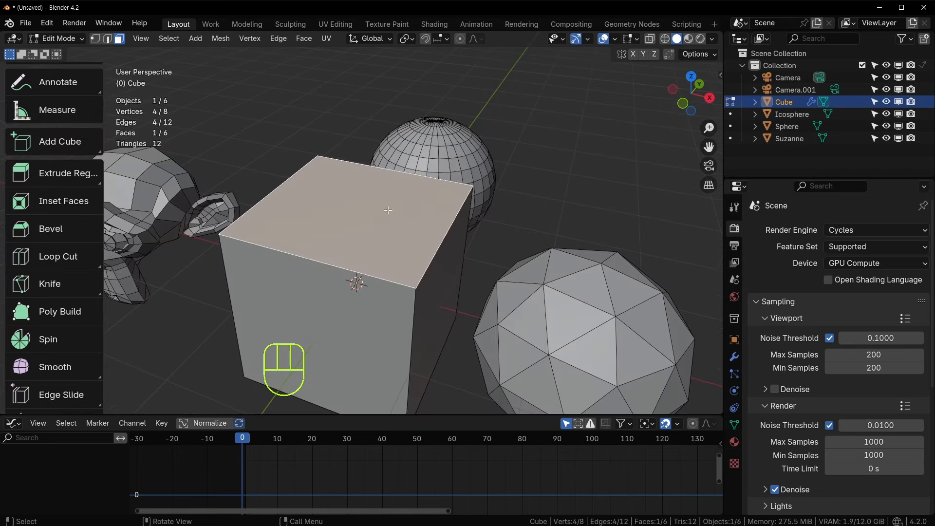
middle_drag(388, 211, 368, 213)
key(x)
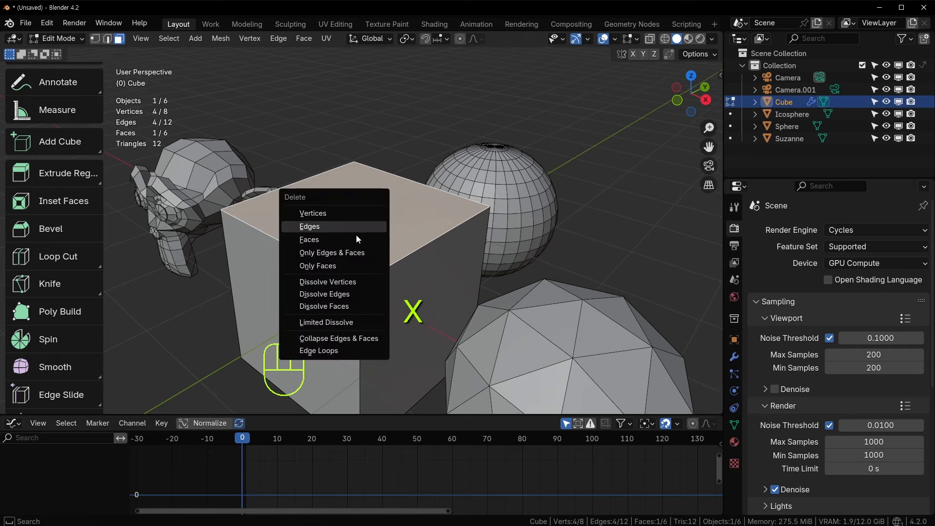
click(356, 239)
- Select the edge loop around the cube's open top in edge select mode and fill it with a face
key(2)
click(302, 253)
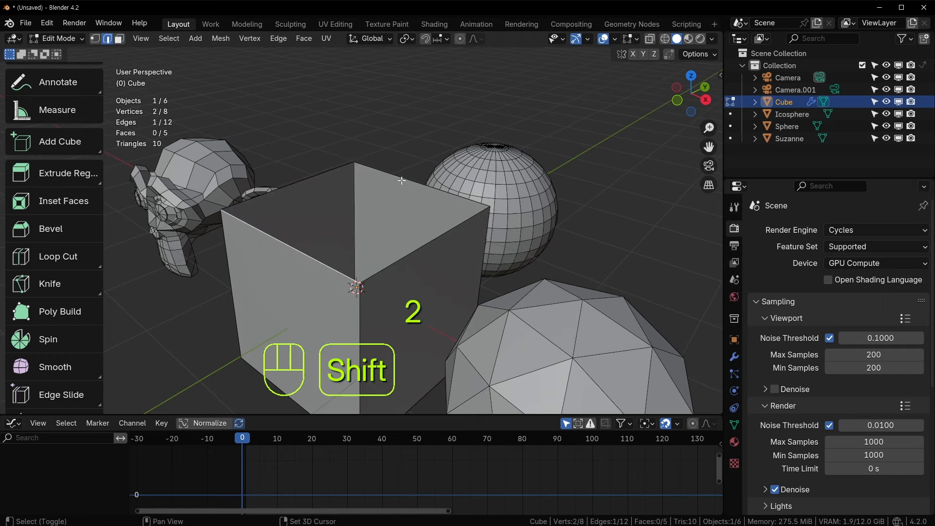
middle_drag(402, 180, 324, 161)
alt+click(324, 160)
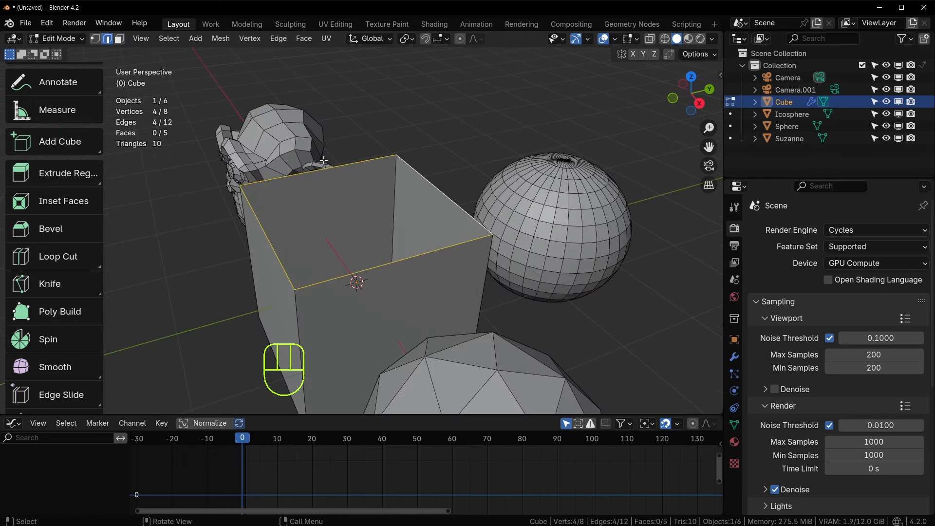
middle_drag(454, 257, 404, 221)
key(f)
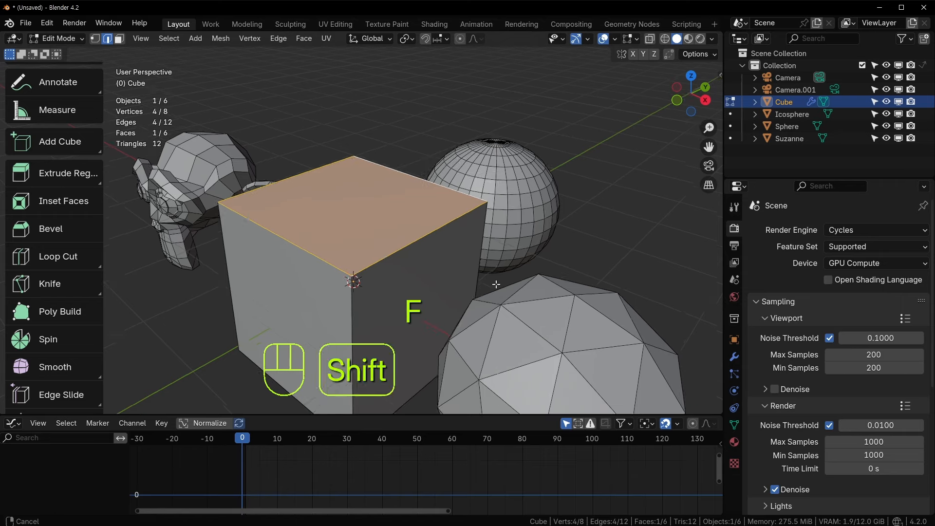
- Toggle the cube between Edit Mode and Object Mode, ending in Object Mode with the whole cube selected
shift+middle_drag(497, 285, 414, 198)
key(Tab)
click(444, 256)
key(Tab)
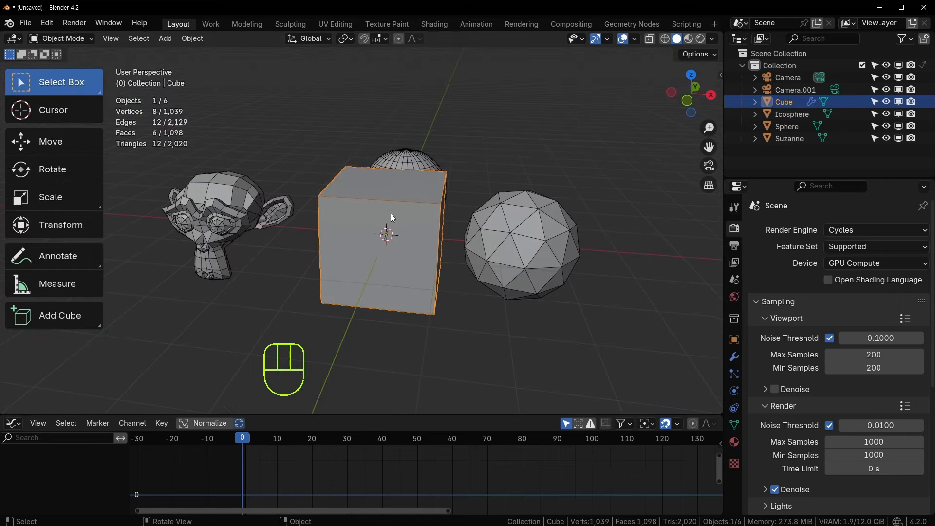
- Move the whole cube freely twice in Object Mode, undoing each move
middle_drag(391, 214, 409, 208)
key(g)
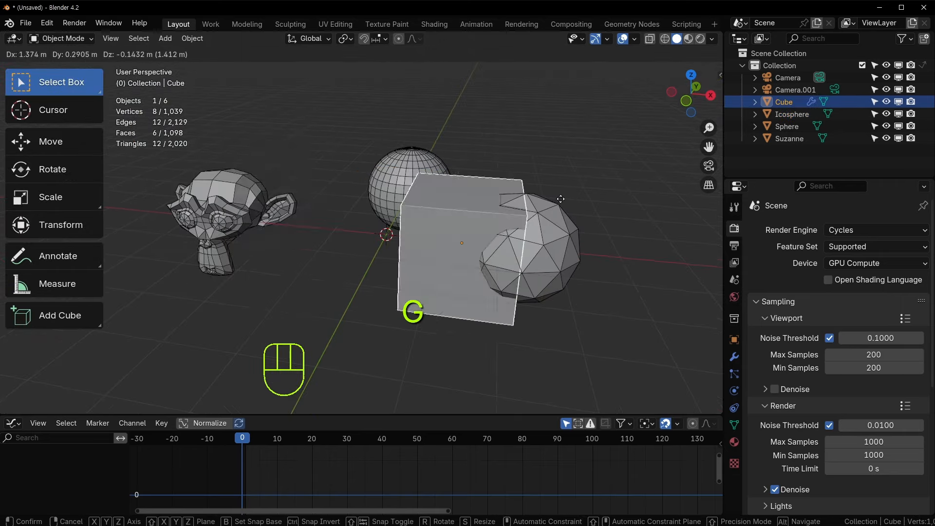
click(347, 208)
key(ctrl+z)
middle_drag(390, 219, 381, 237)
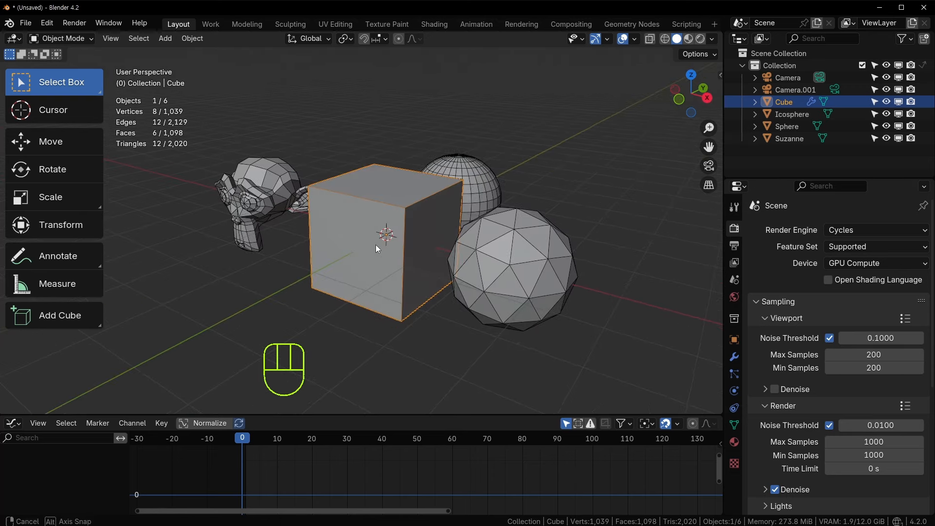
key(g)
click(357, 204)
key(ctrl+z)
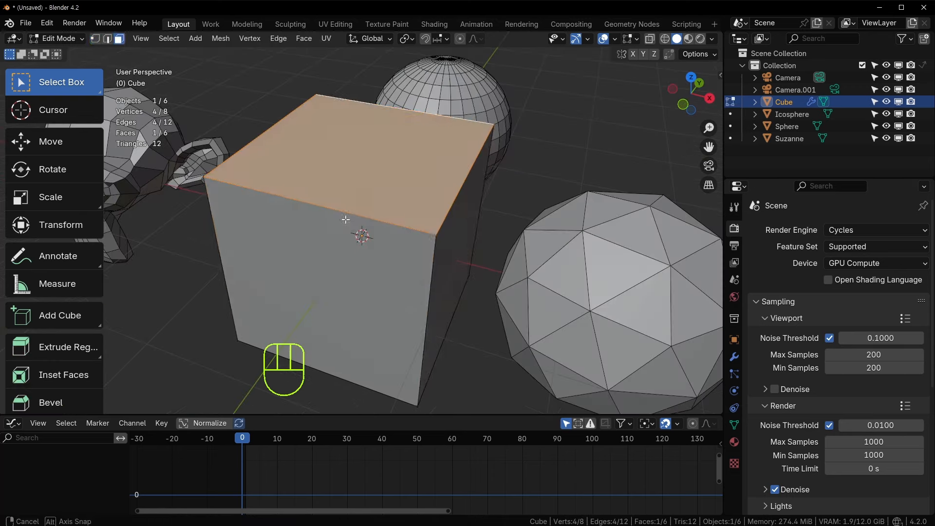
- Select an upper corner vertex in vertex select mode, slide it about 0.65 along the cube's top front edge with Vertex Slide, and undo the slide
key(1)
click(206, 175)
shift+middle_drag(225, 187, 314, 216)
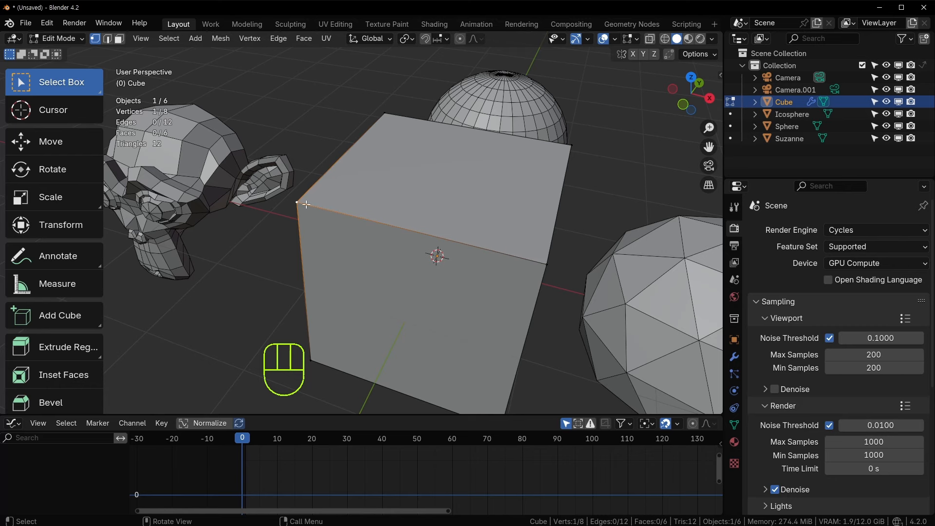
shift+middle_drag(485, 251, 338, 214)
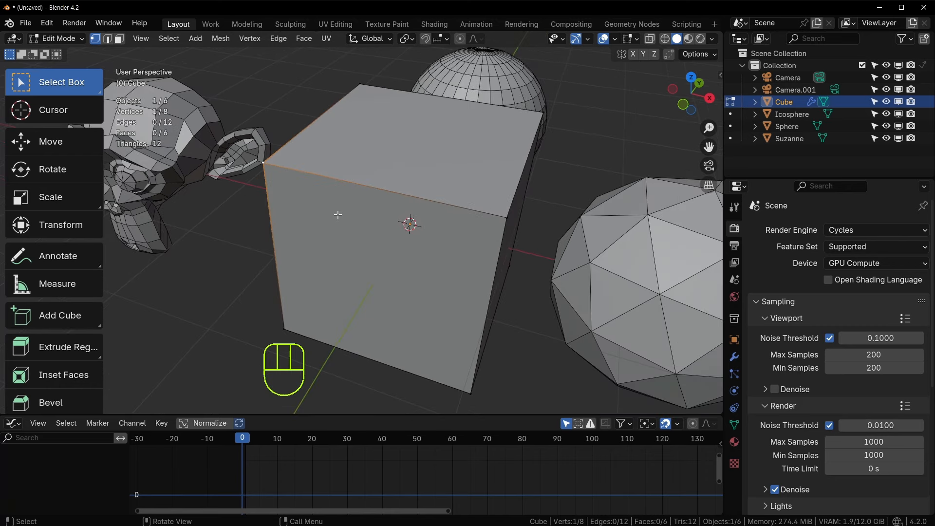
key(shift+v)
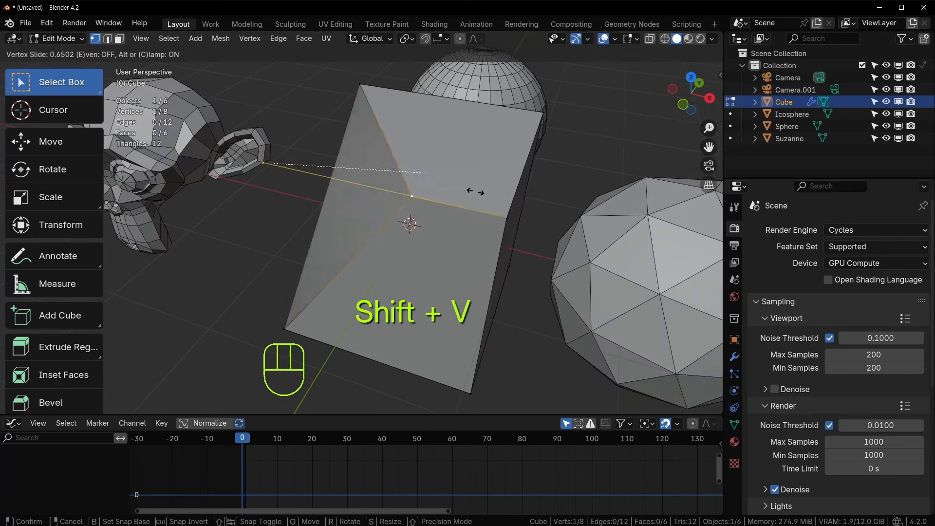
click(483, 200)
key(ctrl+z)
- Slide the same corner vertex along the cube's vertical edge by repeating the move command, and undo the slide
shift+middle_drag(405, 193, 373, 190)
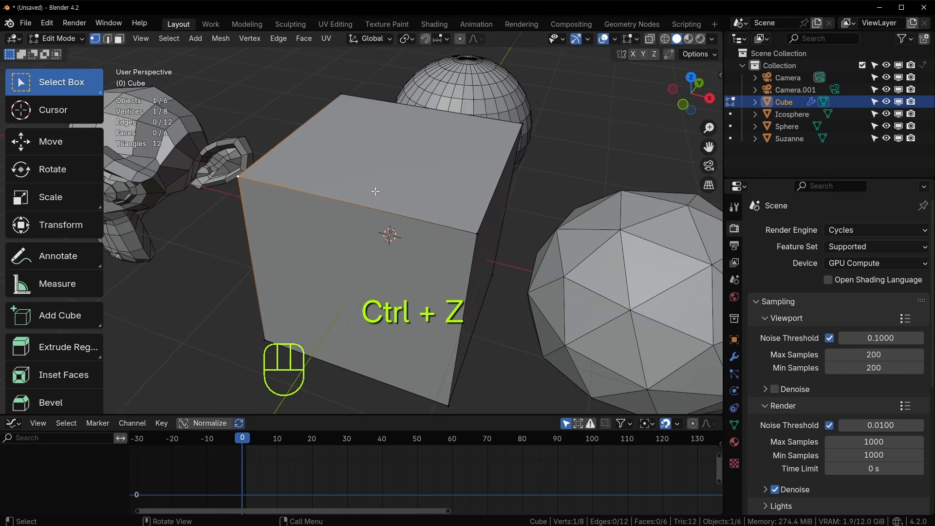
key(g)
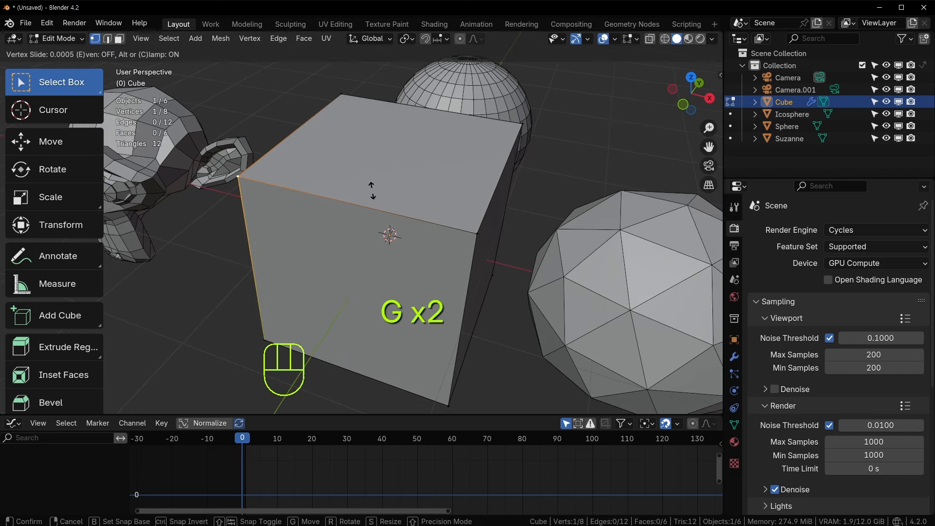
key(ctrl+z)
key(g)
key(g)
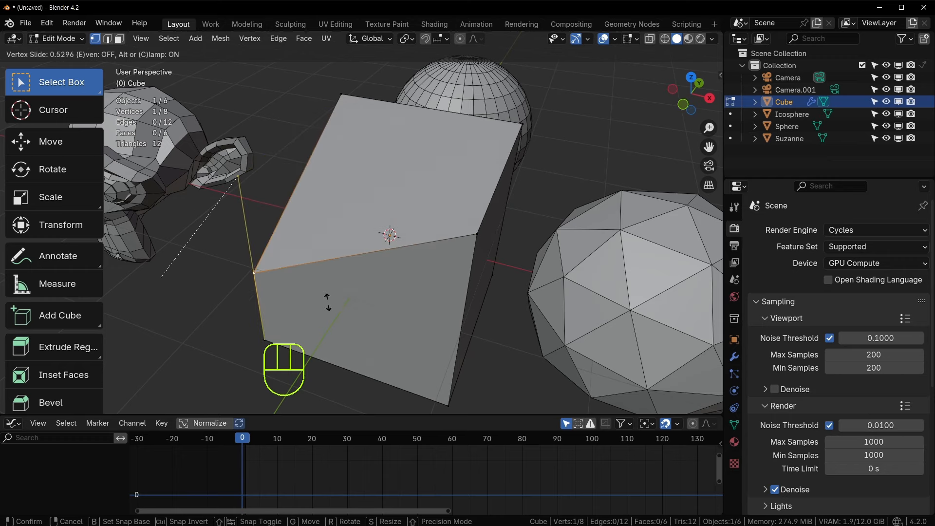
click(336, 184)
key(ctrl+z)
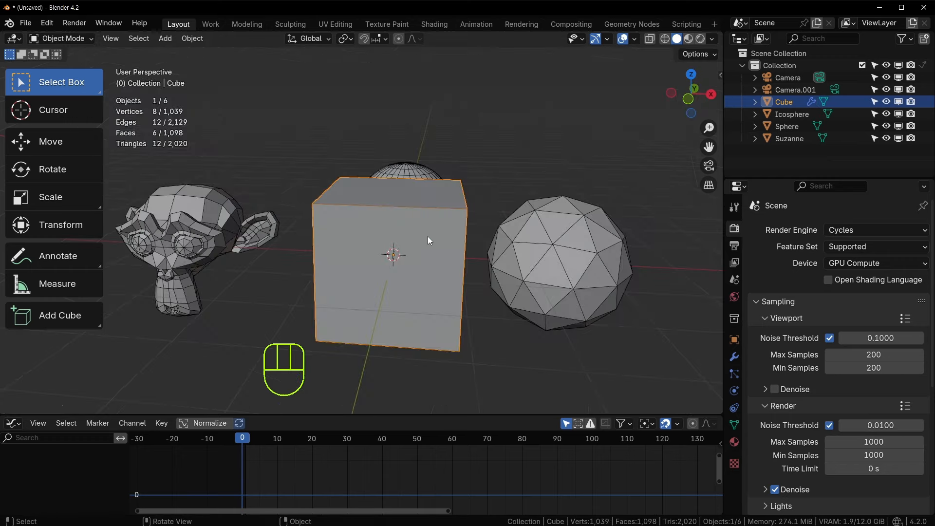
- Hide the cube, monkey head, sphere and icosphere one after another in Object Mode, and reveal all hidden objects
middle_drag(428, 235, 420, 244)
scroll(422, 246, up, 3)
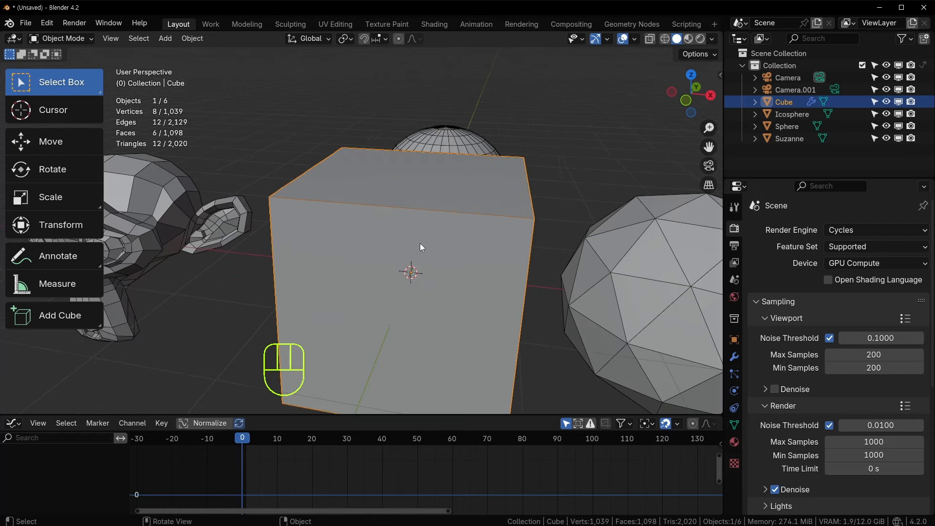
scroll(420, 243, down, 4)
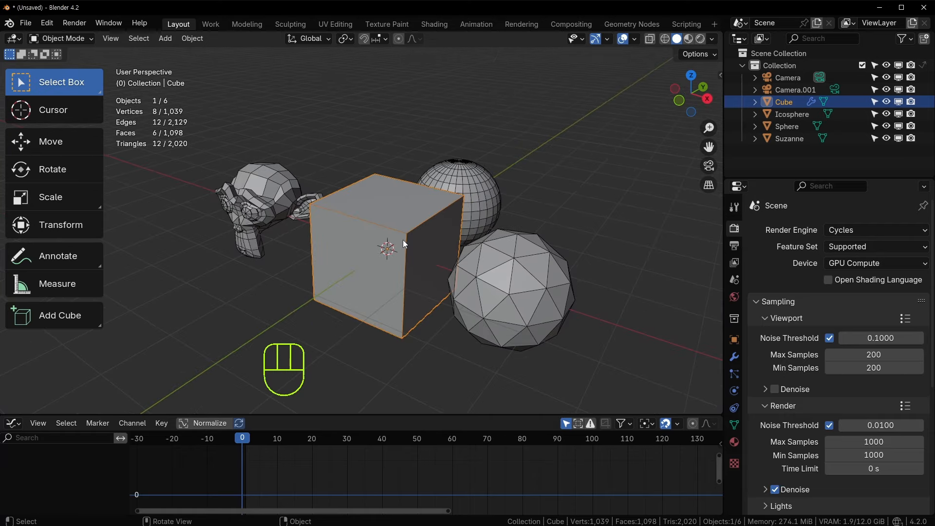
key(h)
click(273, 195)
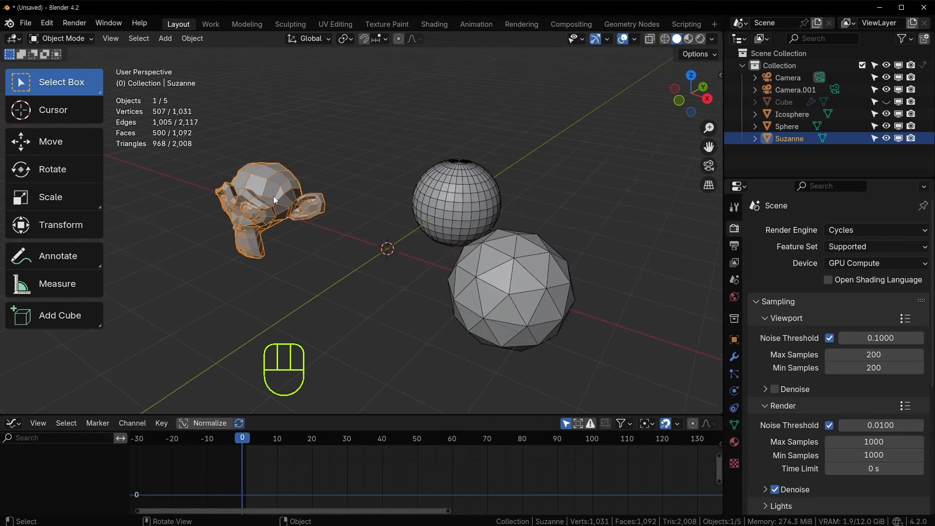
key(h)
click(457, 206)
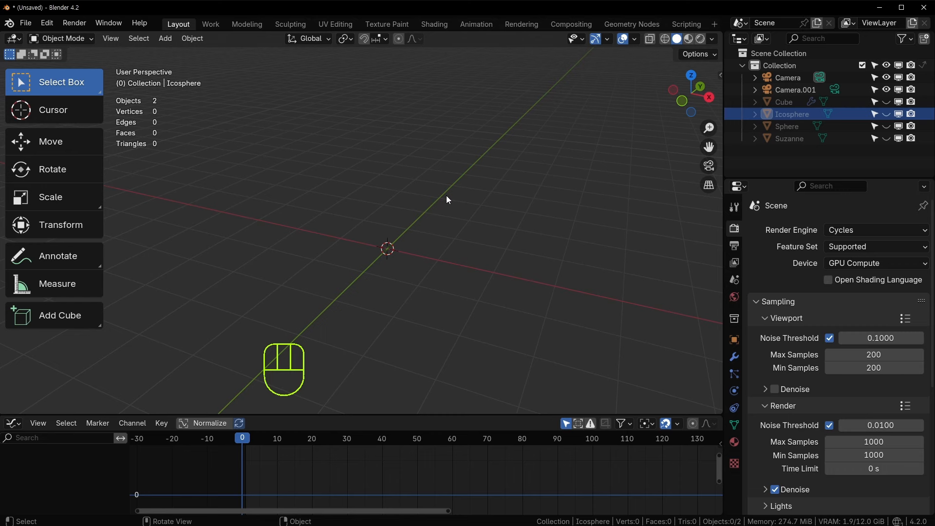
key(alt+h)
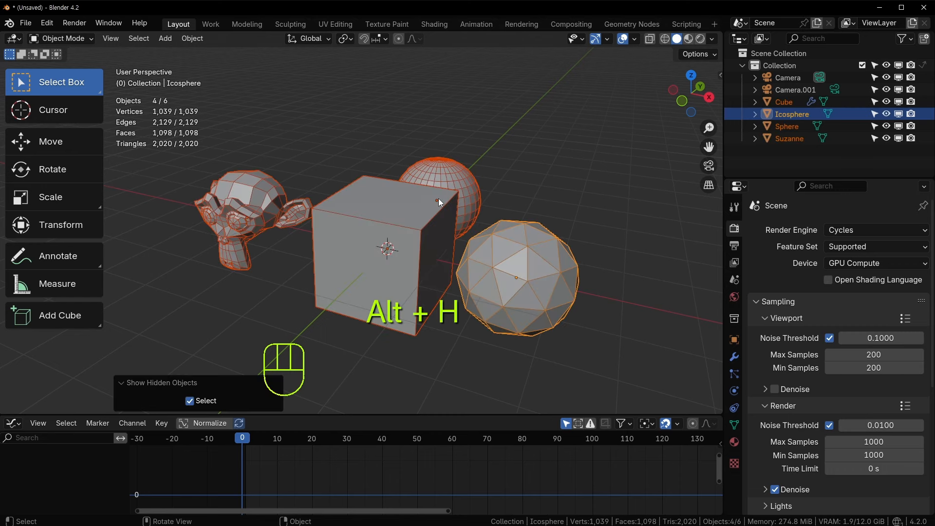
- Isolate the cube by selecting it and hiding all unselected objects
click(351, 214)
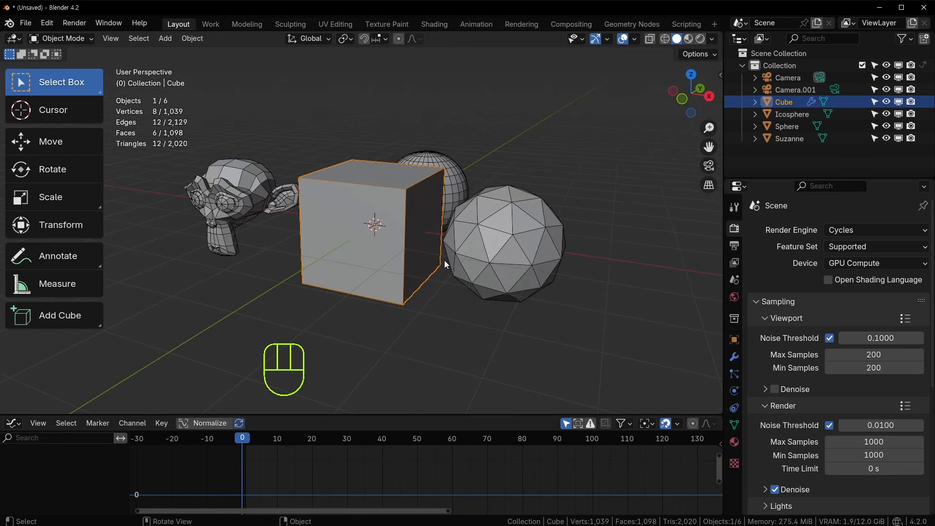
key(shift+h)
click(501, 220)
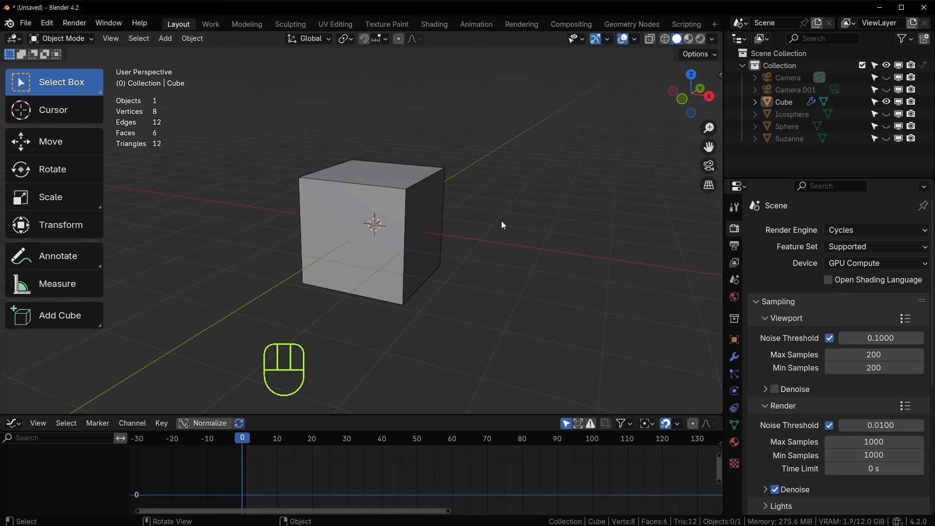
click(370, 217)
middle_drag(370, 217, 395, 223)
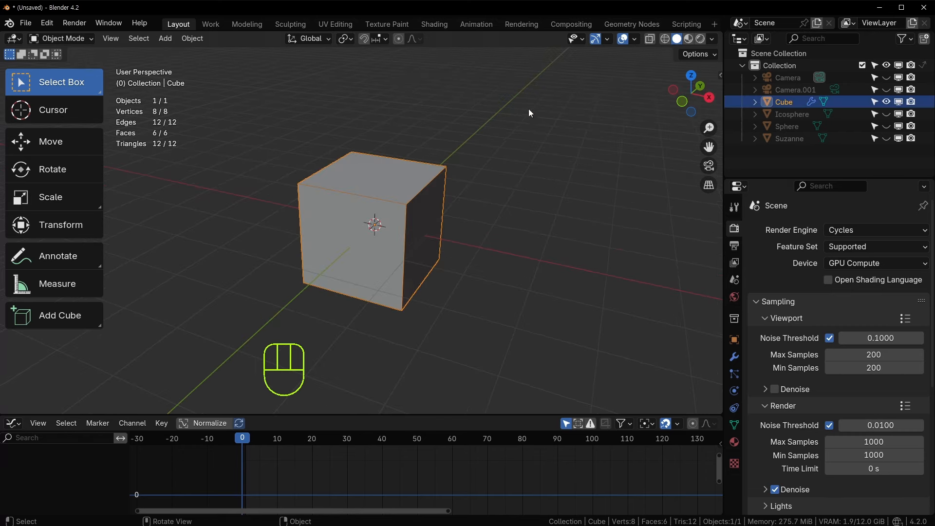
- Reveal all hidden objects and select only the cube
click(467, 131)
key(alt+h)
click(414, 205)
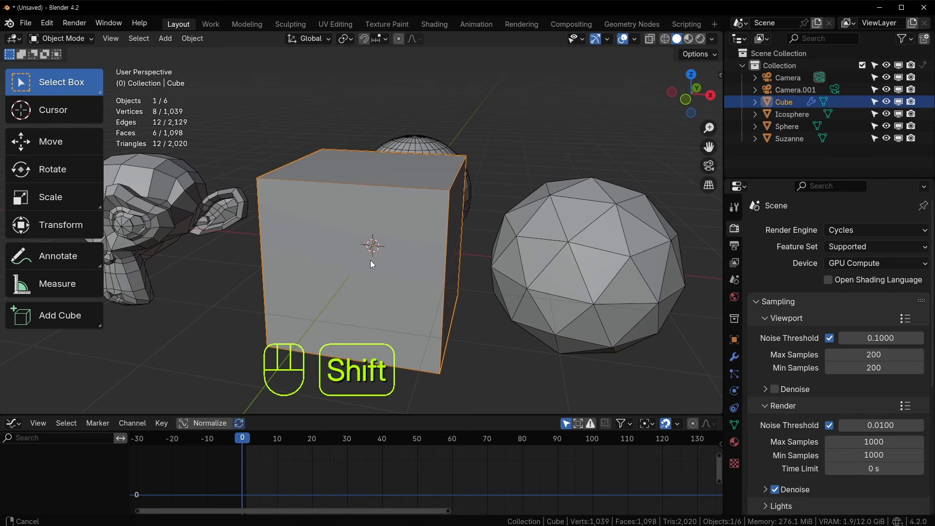
- Inset the cube's top face by about 0.61 m in Edit Mode with face selection
shift+middle_drag(370, 260, 434, 205)
key(Tab)
key(3)
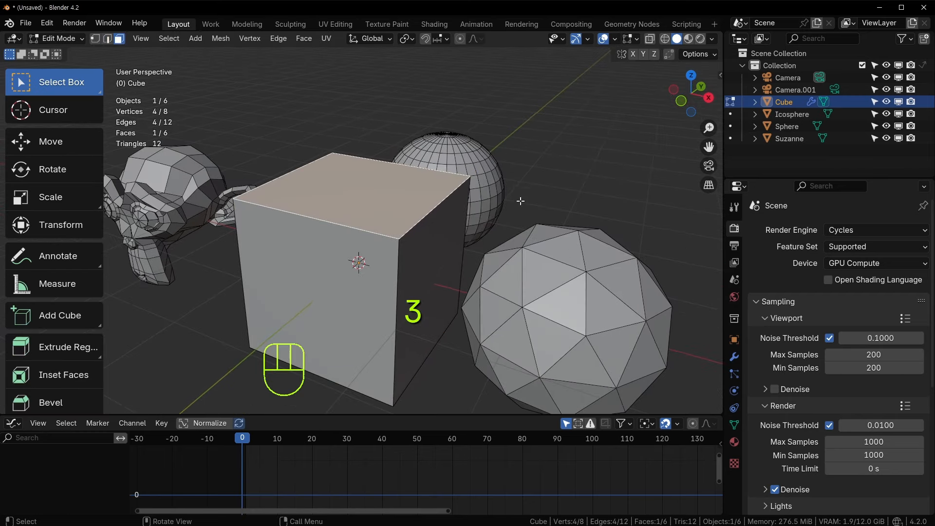
middle_drag(562, 195, 580, 222)
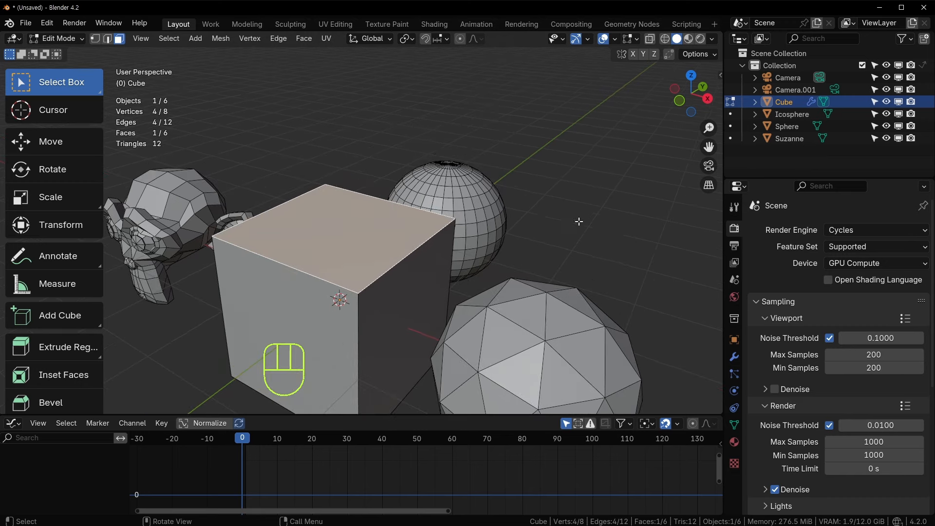
key(i)
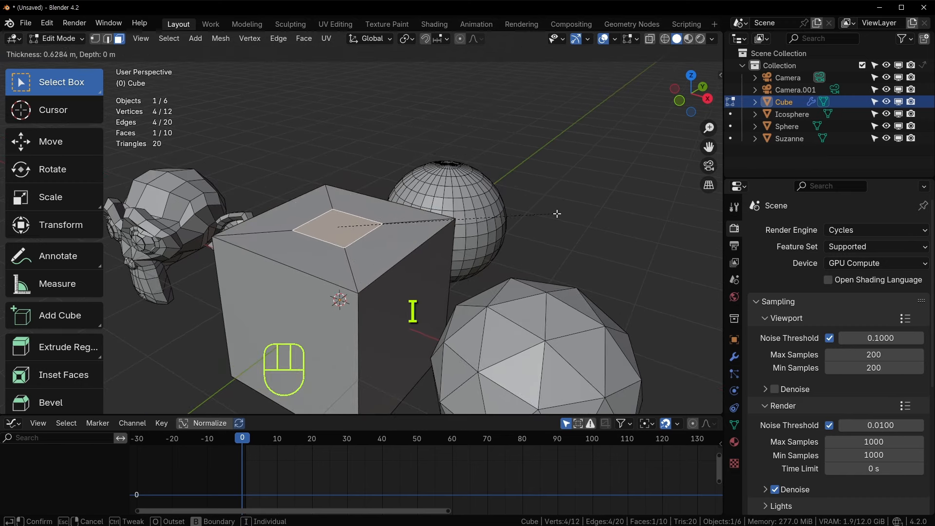
click(560, 208)
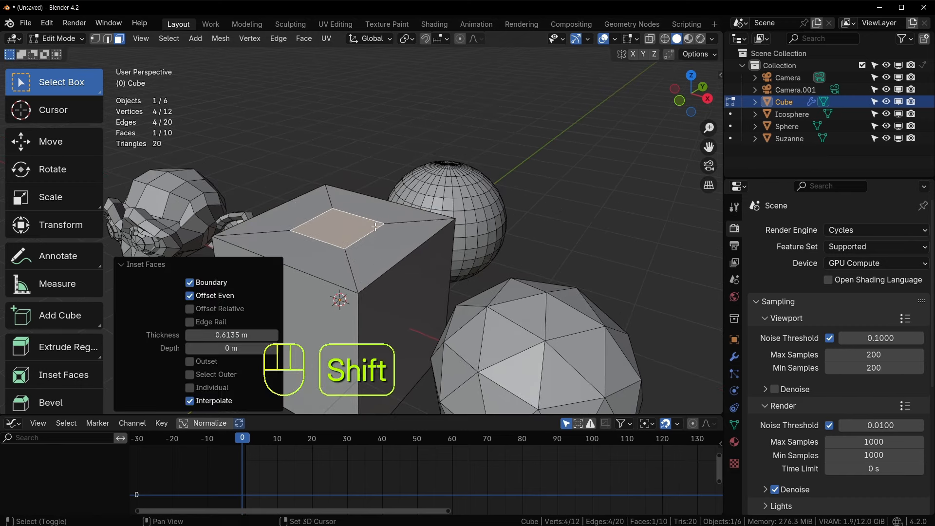
- Undo the insets made on the cube's faces
shift+middle_drag(561, 209, 574, 217)
key(ctrl+z)
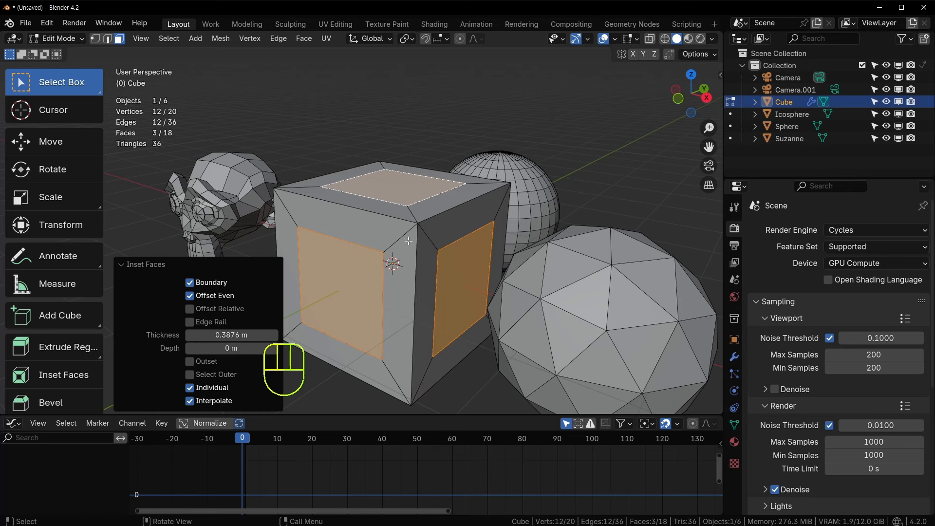
key(ctrl+z)
key(ctrl+z)
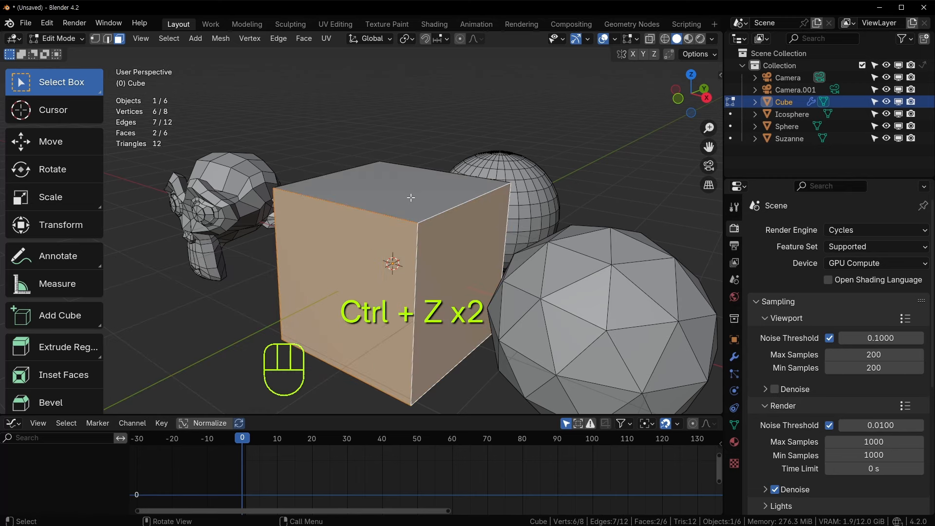
- Return to Object Mode, show the transform properties, and keyframe the cube at frame 0
key(Tab)
shift+middle_drag(411, 197, 309, 235)
key(n)
key(i)
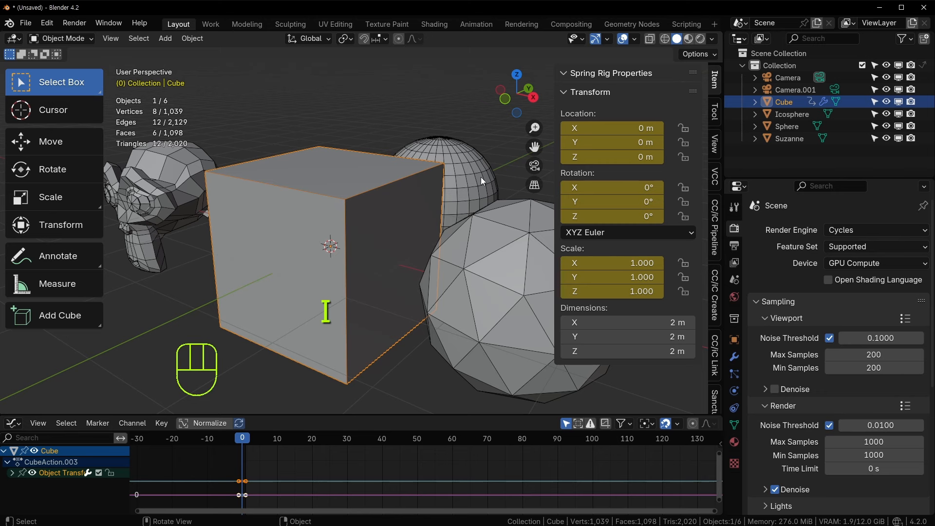
- Delete the cube's location keyframes at frame 0 and undo the last keyframe change
right_click(588, 142)
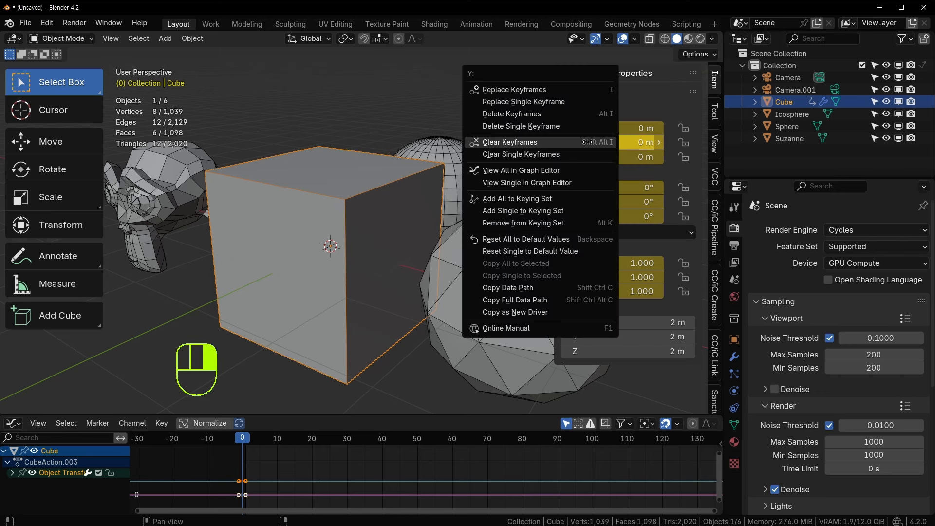
click(502, 117)
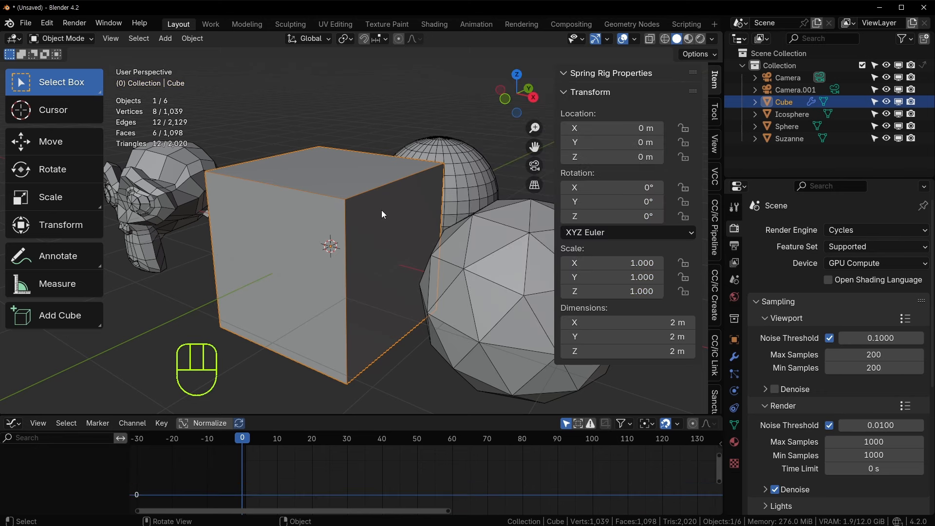
key(ctrl+z)
- Animate the cube with keyframes at frames 0 and 50, moving it about -4 m along Y at frame 50
key(i)
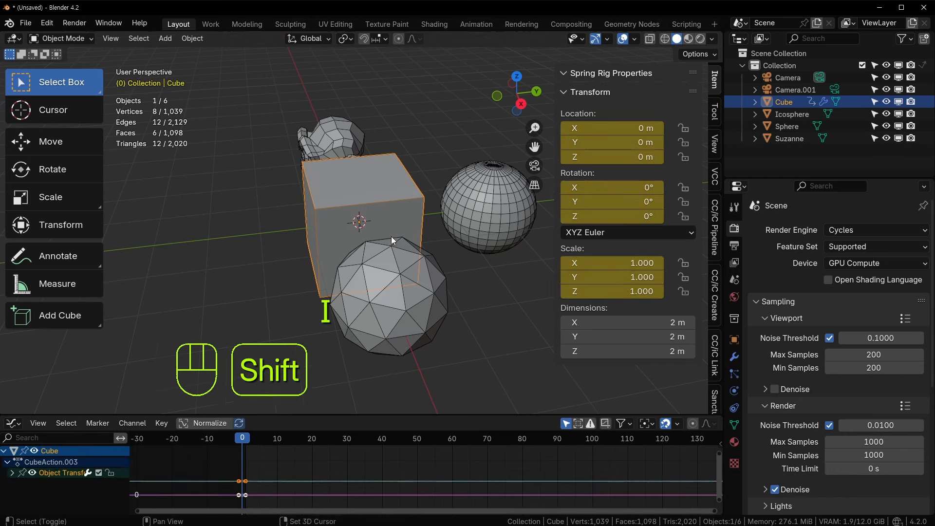
shift+middle_drag(392, 240, 415, 244)
drag(396, 440, 442, 438)
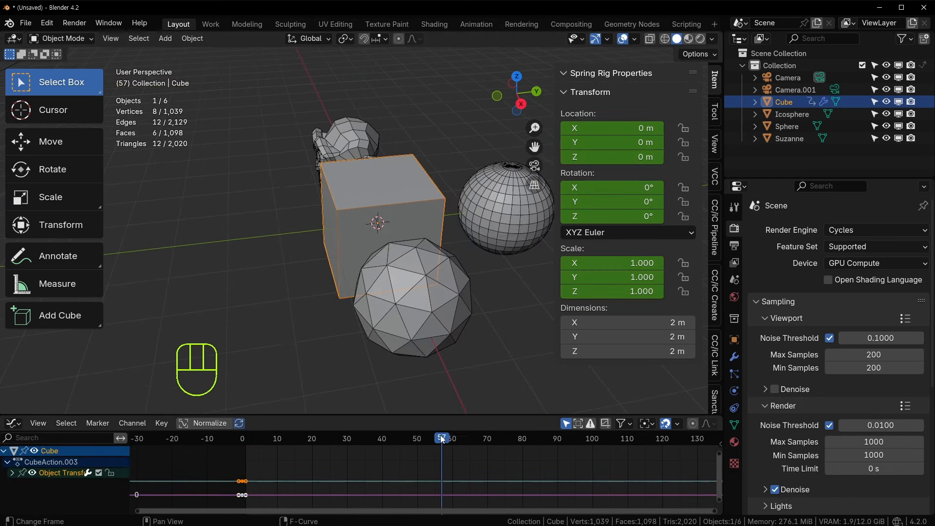
key(g)
key(y)
click(276, 244)
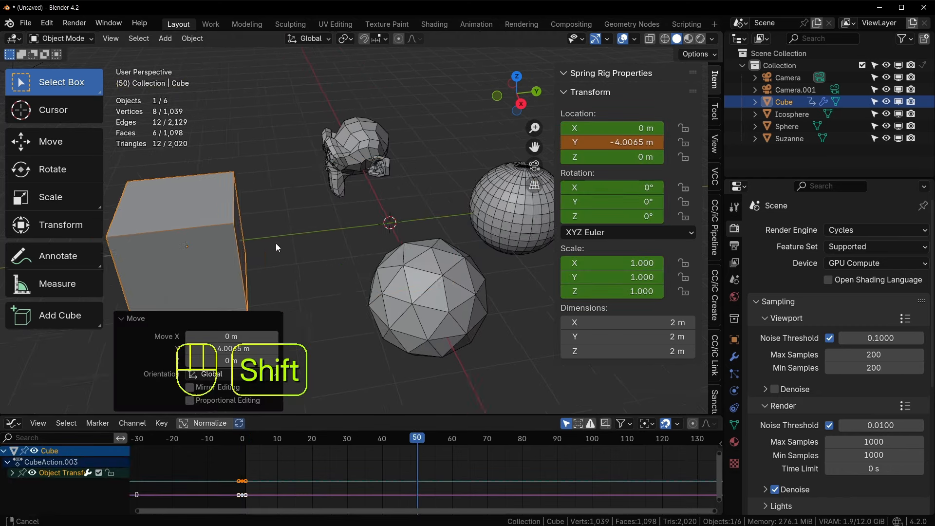
shift+middle_drag(610, 158, 665, 157)
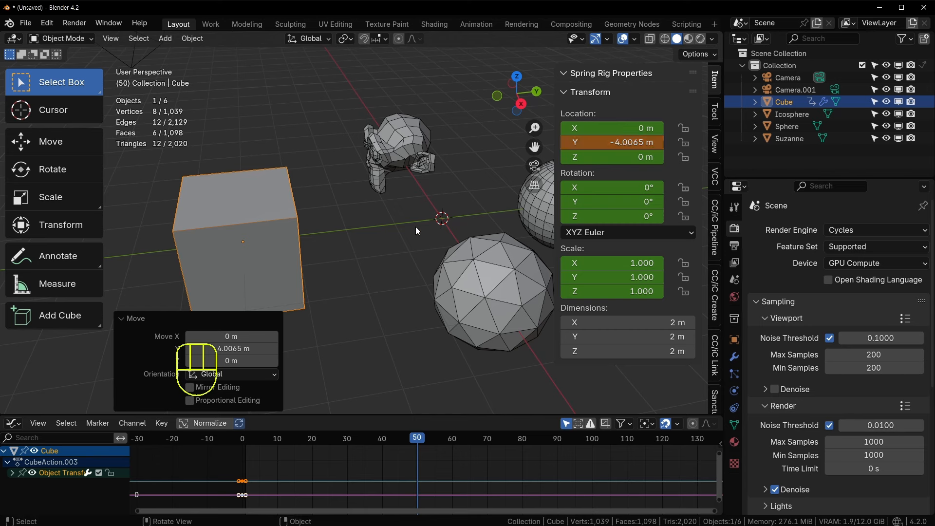
key(i)
click(324, 312)
- Play the cube's animation from frame 0, stop it, and rewind the timeline
drag(385, 440, 245, 439)
key(space)
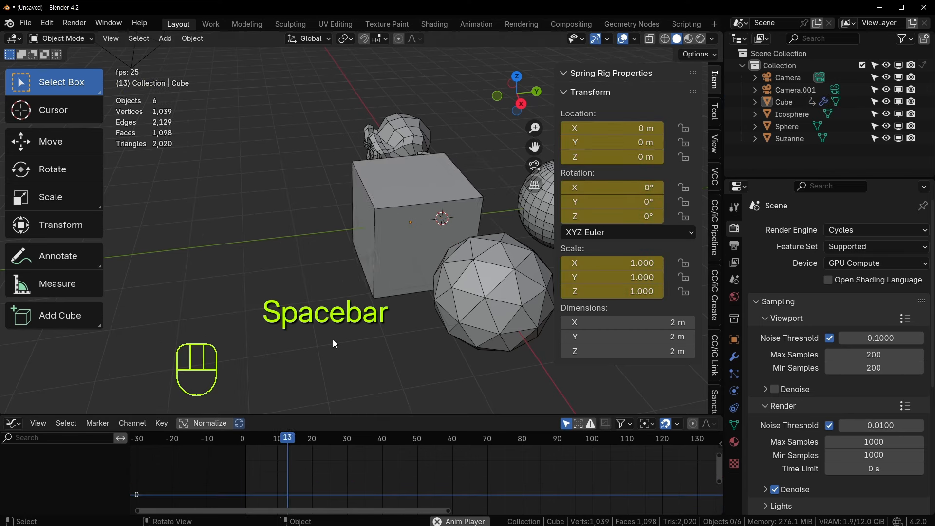
key(space)
drag(320, 434, 237, 456)
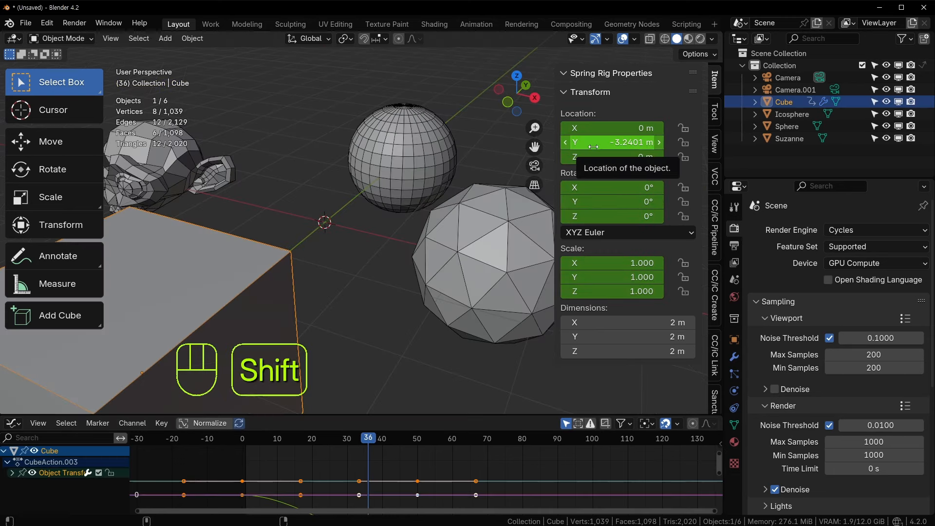
- Clear the cube's location and rotation keyframes, and reset its Y location to 0 m at frame 0
key(shift+alt+i)
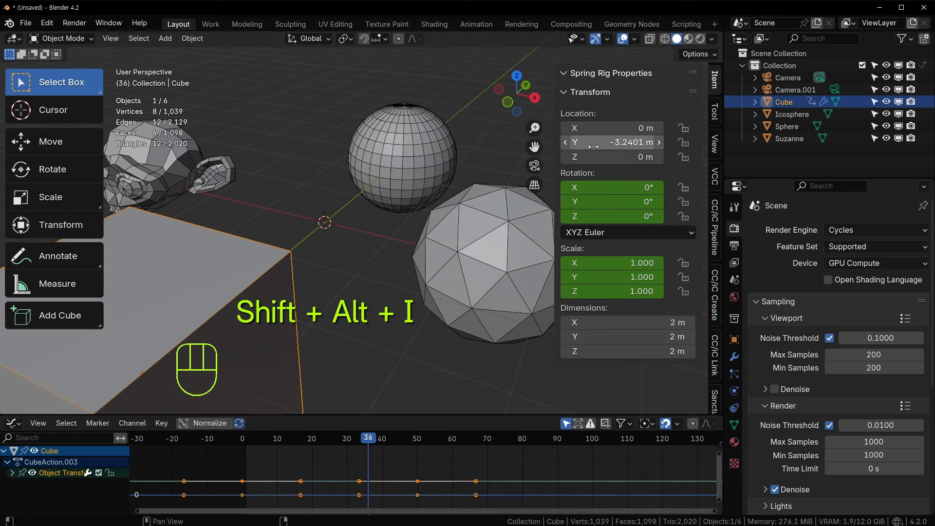
drag(351, 441, 156, 437)
scroll(363, 305, down, 3)
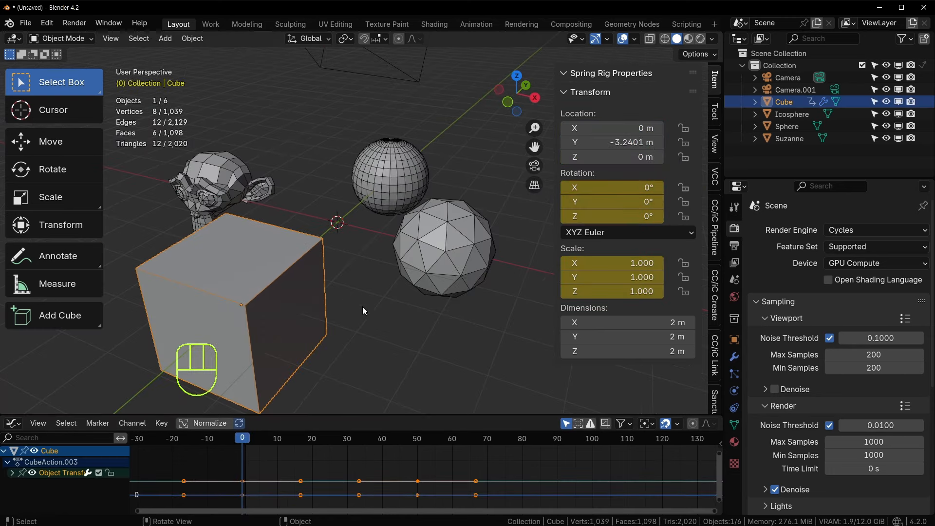
click(629, 141)
text(0)
key(Return)
middle_drag(423, 240, 416, 246)
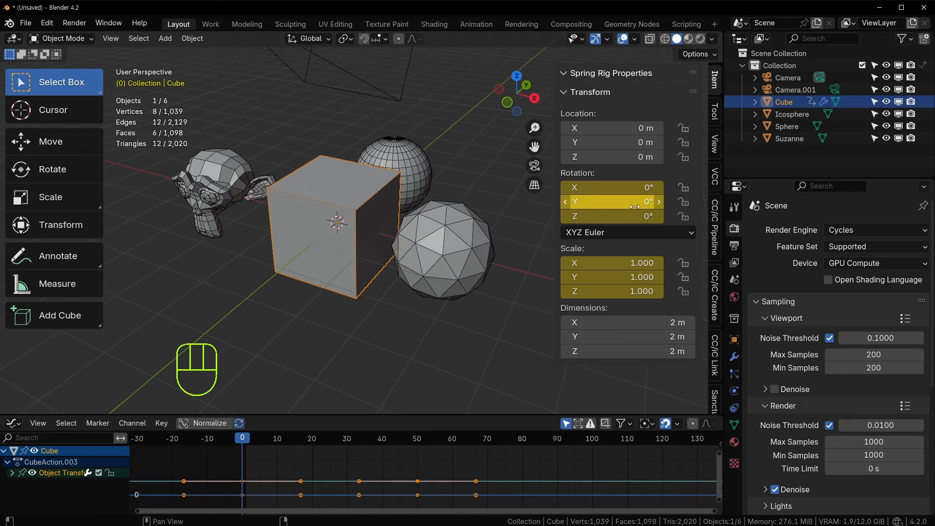
key(shift+alt+i)
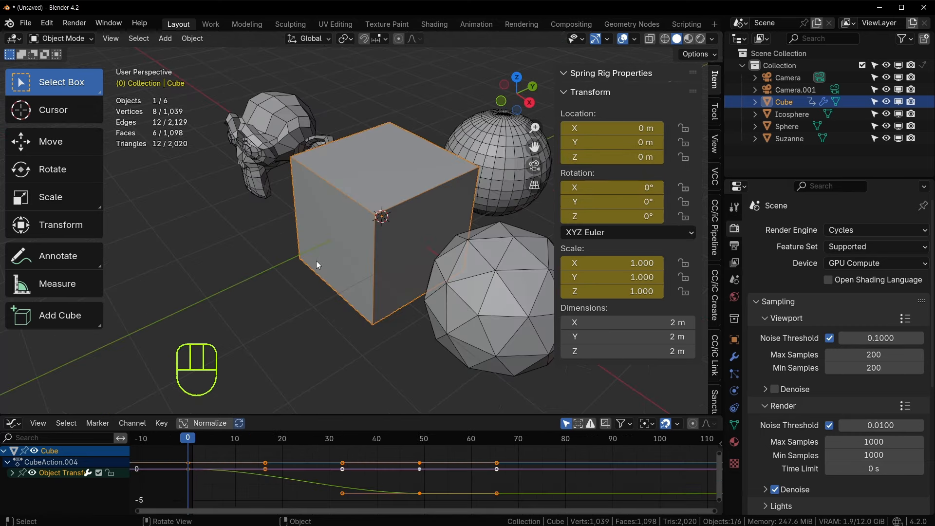
- Hide the viewport's sidebar and toolbar
shift+middle_drag(345, 268, 323, 285)
key(n)
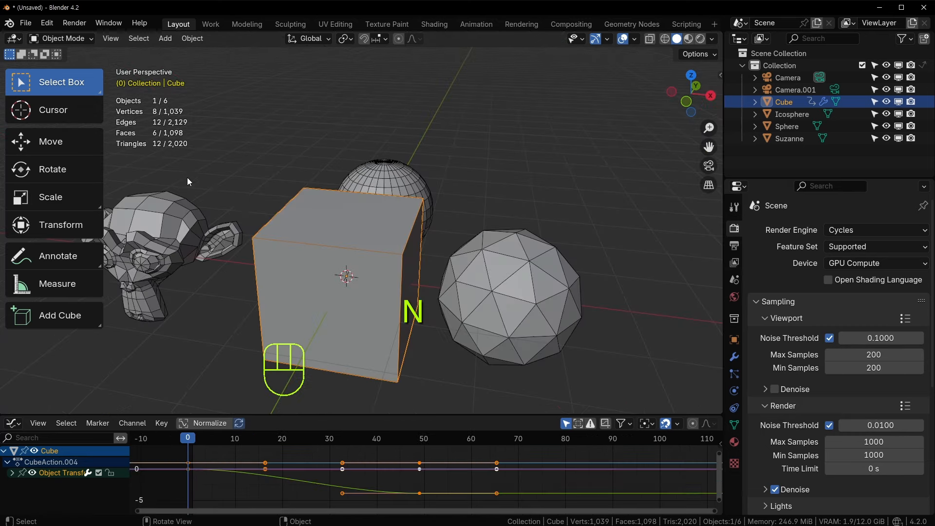
key(t)
- Select the monkey head and add the cube as the active object, join them into one object, and deselect it
middle_drag(258, 180, 276, 198)
click(246, 183)
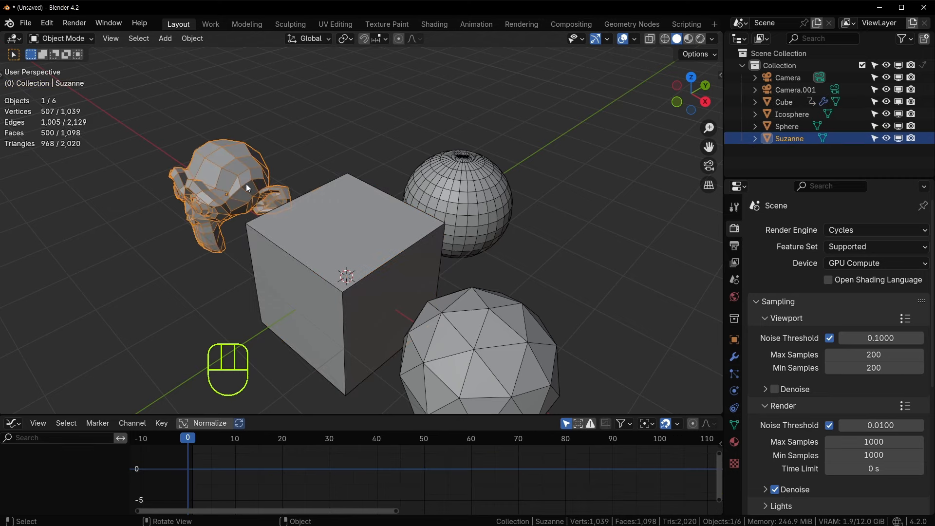
click(338, 247)
click(218, 150)
ctrl+click(356, 276)
middle_drag(311, 293, 329, 264)
click(150, 267)
shift+click(327, 275)
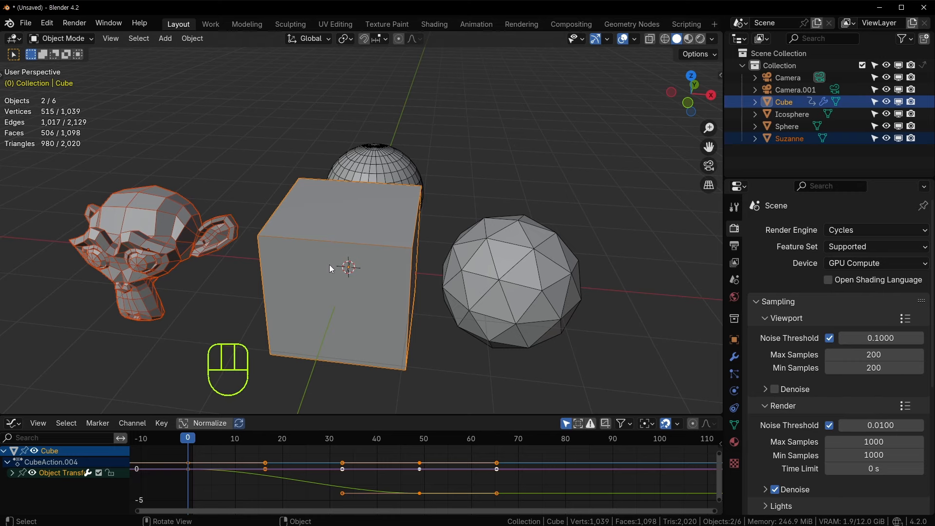
key(ctrl+j)
click(506, 159)
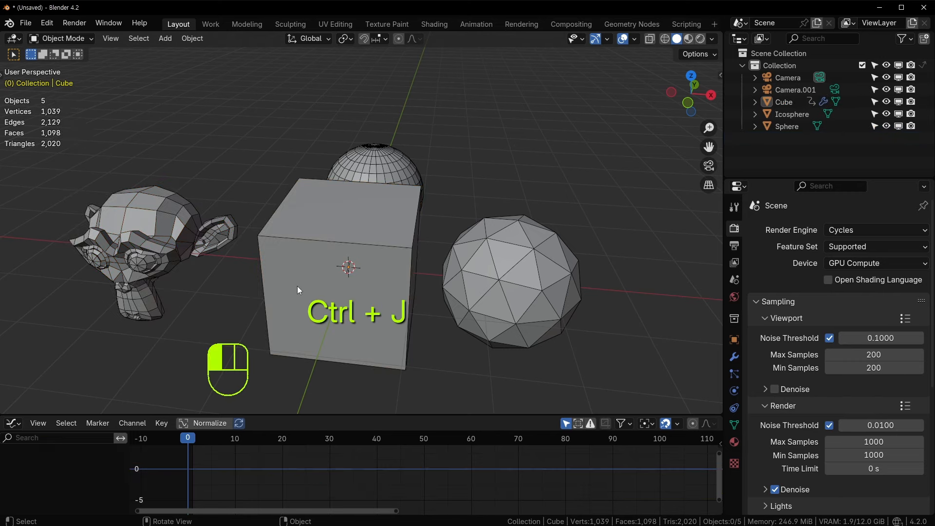
- Move the joined cube and monkey head together, and undo the move
click(306, 282)
key(g)
key(ctrl+z)
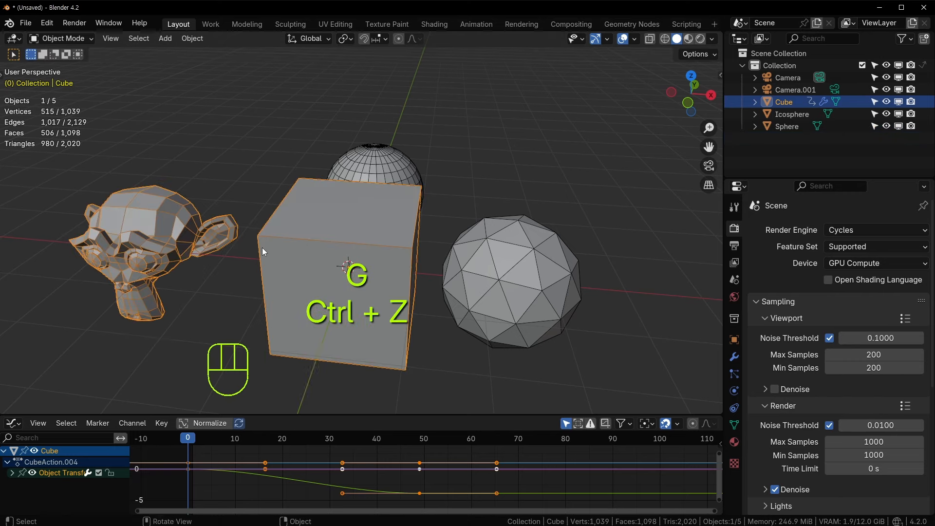
- Knife-cut the joined mesh across a corner of the cube's top face and down its front face in Edit Mode
shift+middle_drag(307, 248, 355, 221)
scroll(355, 222, up, 2)
key(Tab)
key(1)
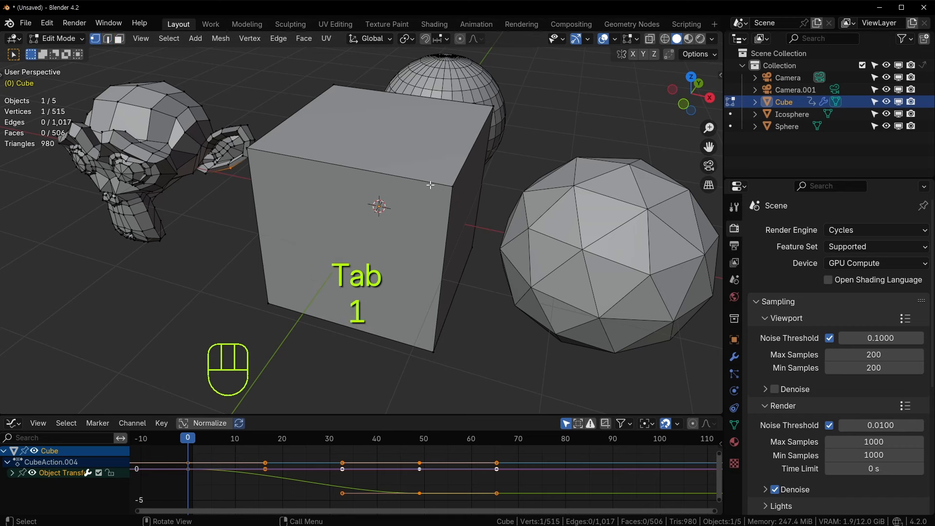
click(404, 178)
middle_drag(404, 179, 376, 200)
key(k)
click(305, 111)
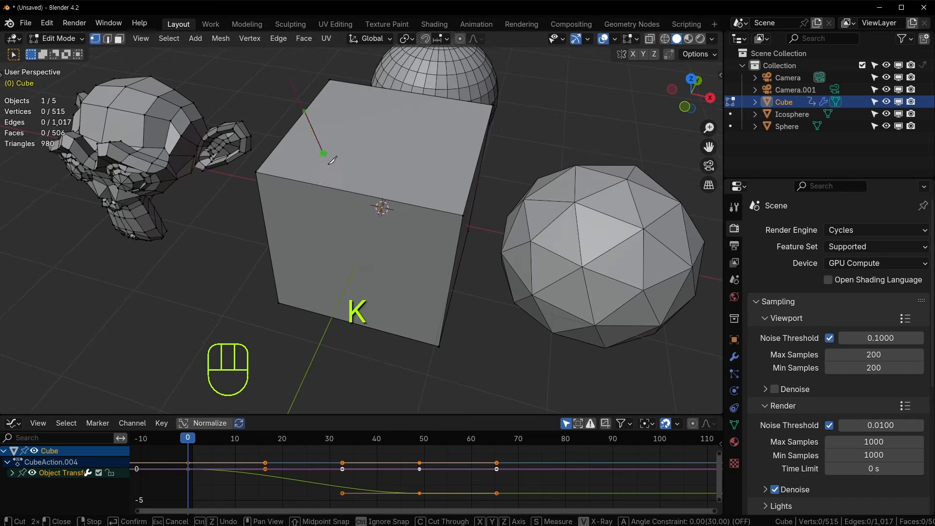
click(333, 188)
key(space)
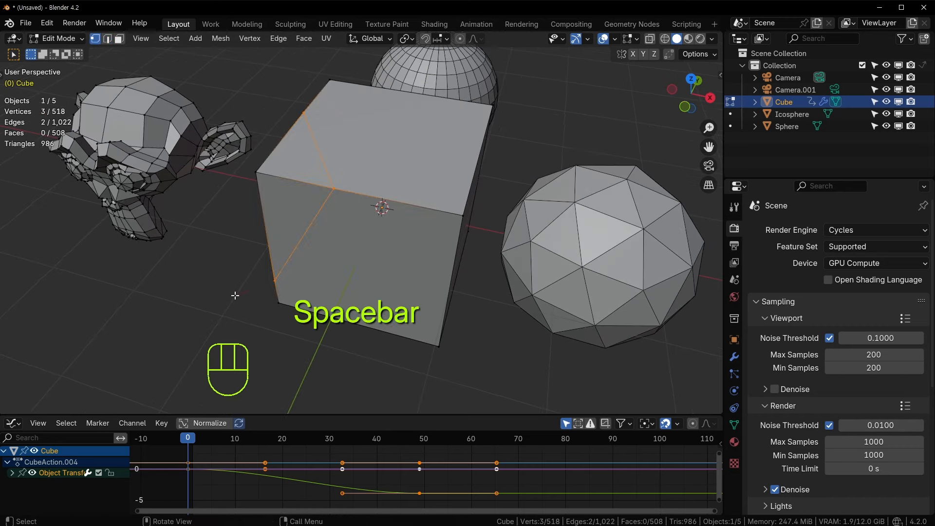
- Knife-cut the cube's adjacent side face between the two ends of the existing cut
middle_drag(234, 294, 351, 206)
key(k)
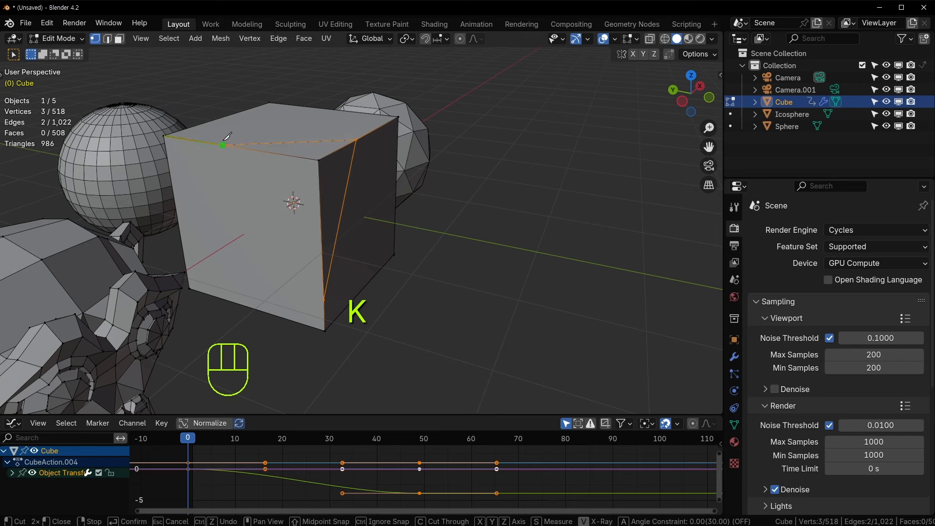
click(223, 144)
click(324, 300)
key(space)
middle_drag(323, 299, 334, 220)
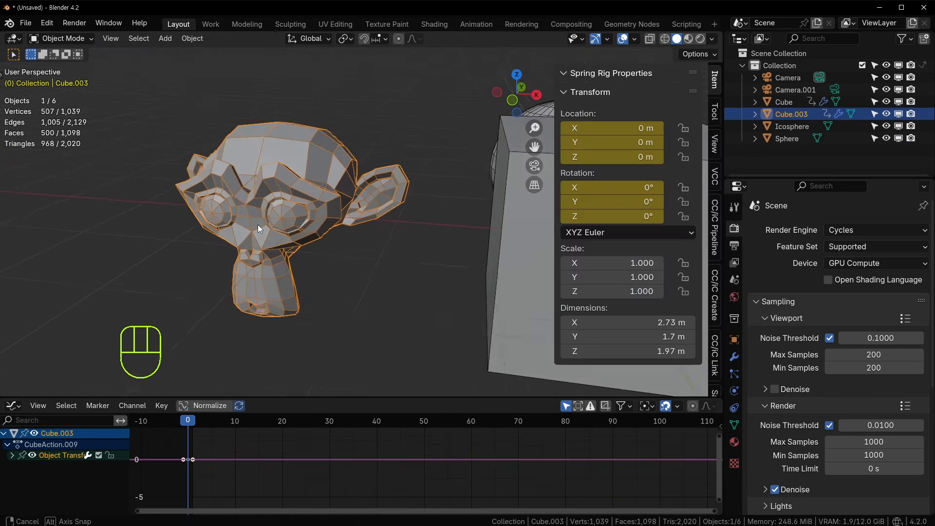
- Select all geometry linked to a brow vertex of the separated monkey head in Edit Mode
middle_drag(258, 224, 296, 218)
key(Tab)
click(252, 174)
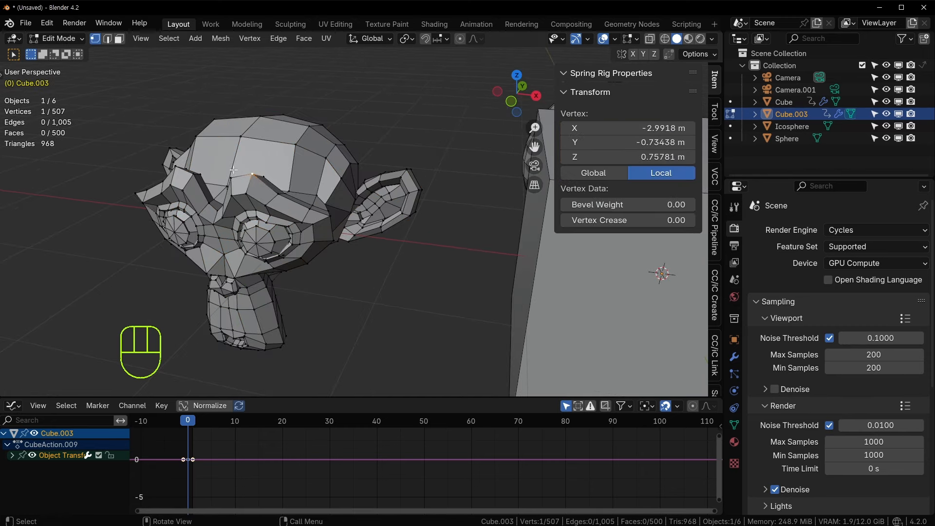
click(224, 213)
click(261, 237)
scroll(260, 237, up, 1)
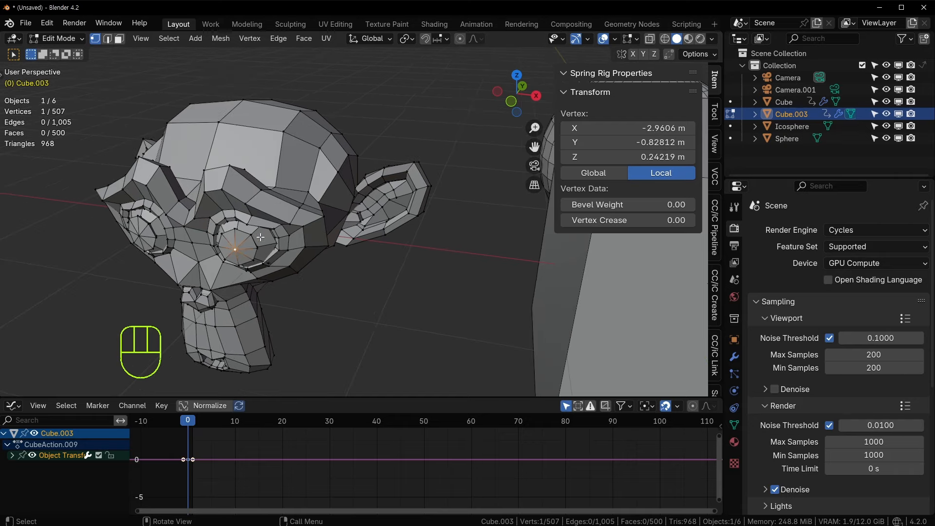
shift+middle_drag(364, 147, 371, 160)
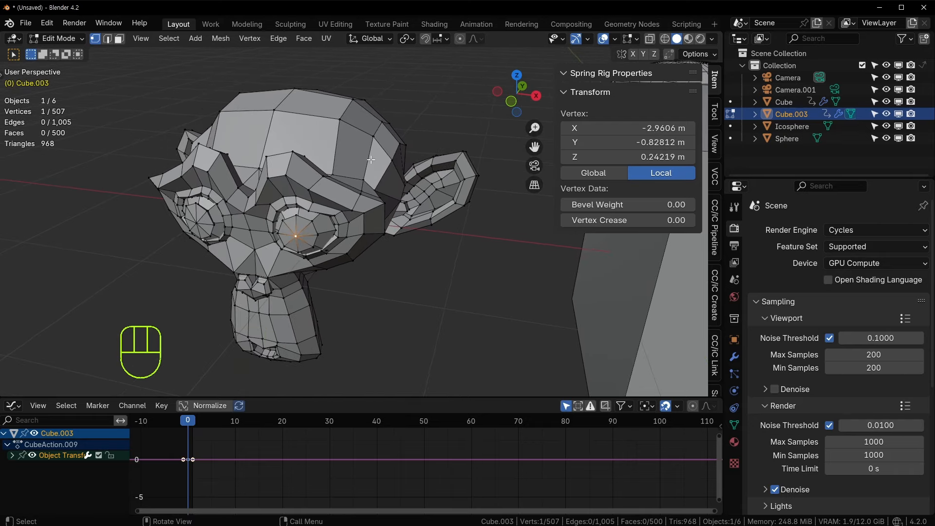
click(290, 153)
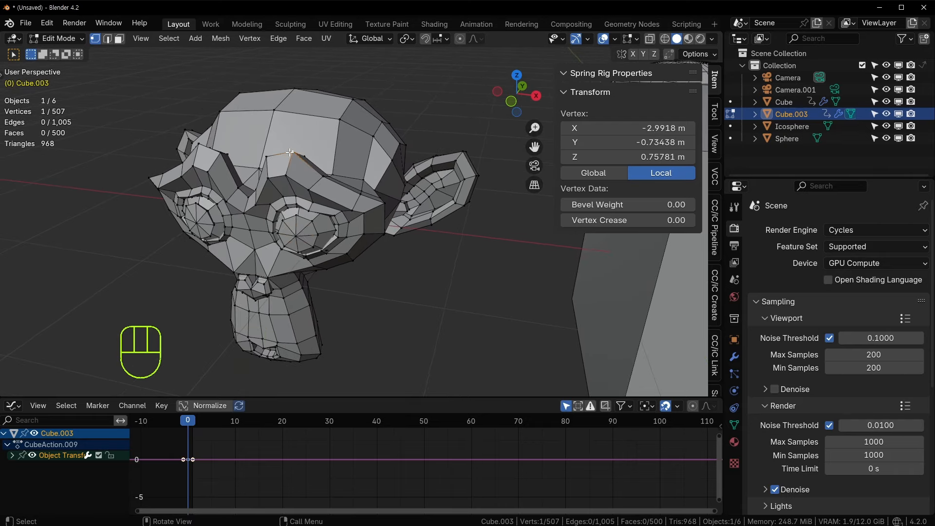
key(l)
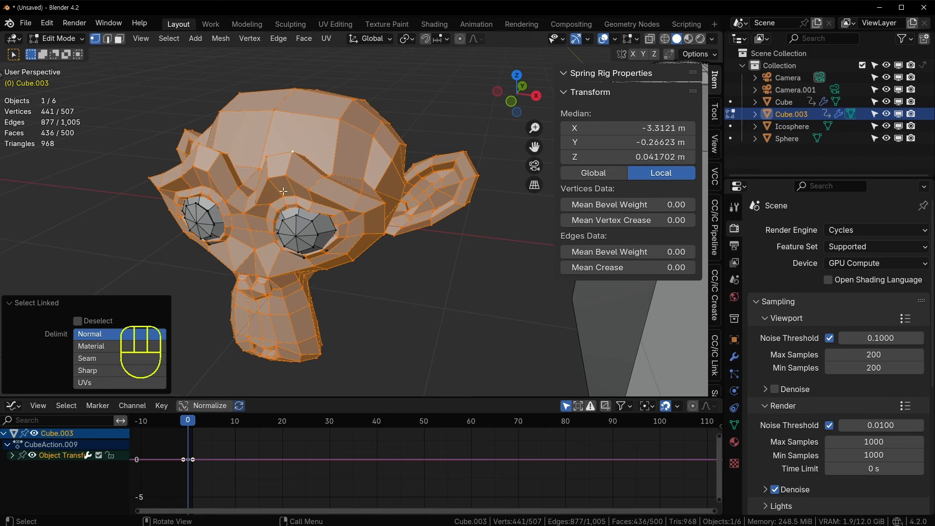
- Mark the edge loop around the monkey head's face as a seam in edge select mode
key(2)
alt+click(288, 273)
middle_drag(310, 211, 302, 202)
right_click(302, 203)
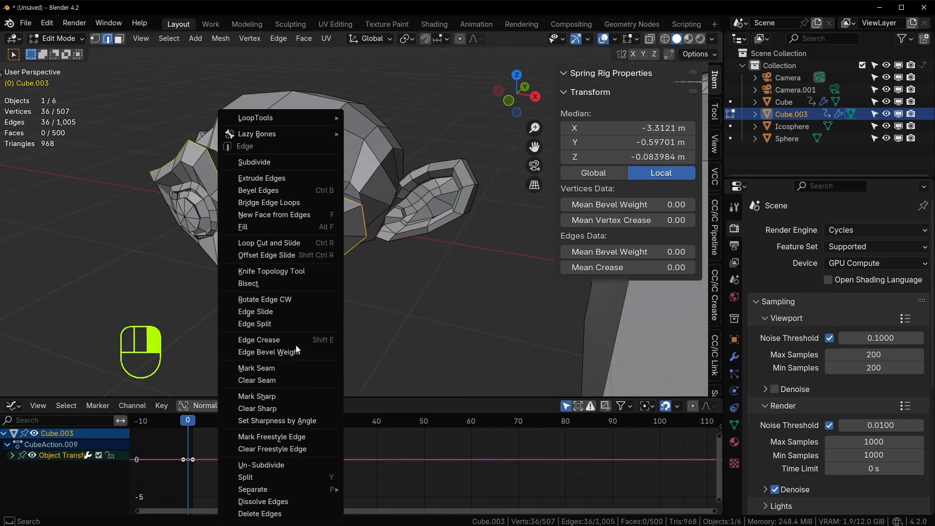
click(285, 367)
scroll(298, 209, up, 2)
click(277, 173)
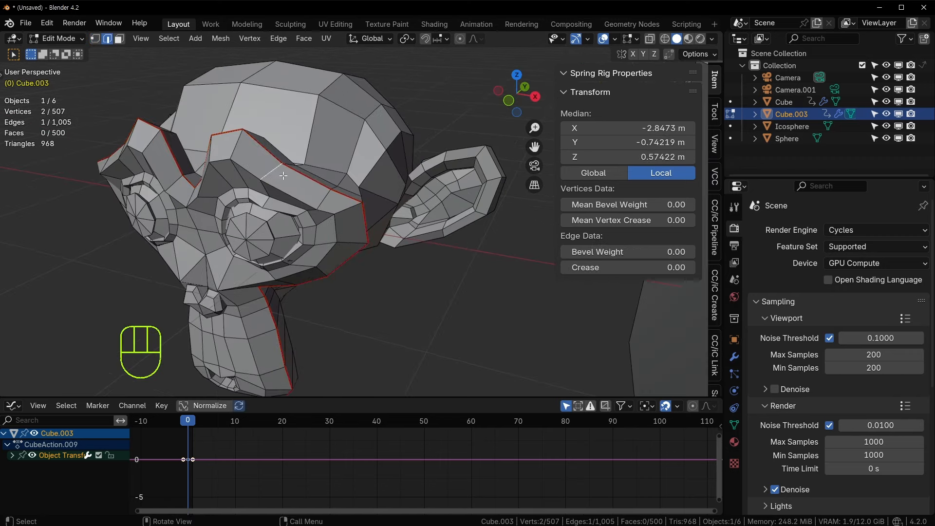
- Select the geometry linked to an edge of the monkey's face, with Select Linked delimited by Seam
middle_drag(278, 173, 247, 120)
middle_drag(361, 260, 304, 200)
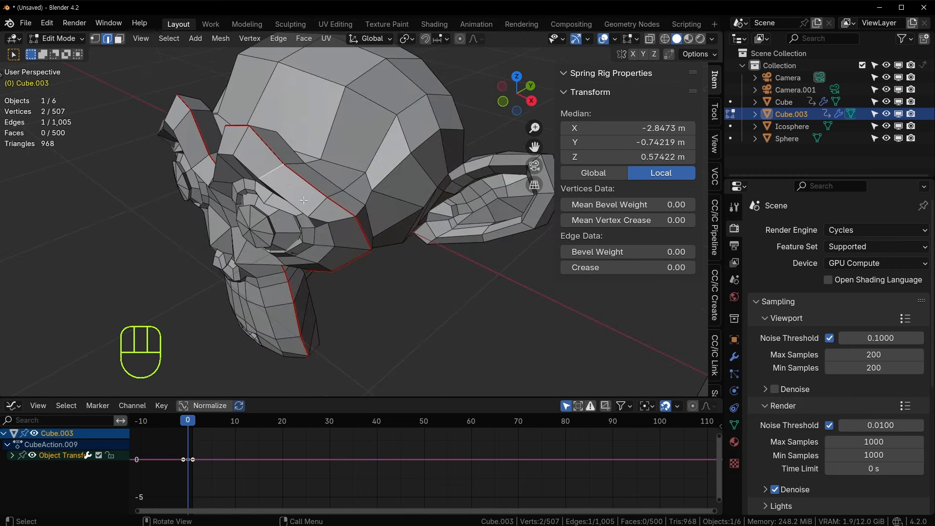
click(243, 163)
middle_drag(242, 163, 309, 154)
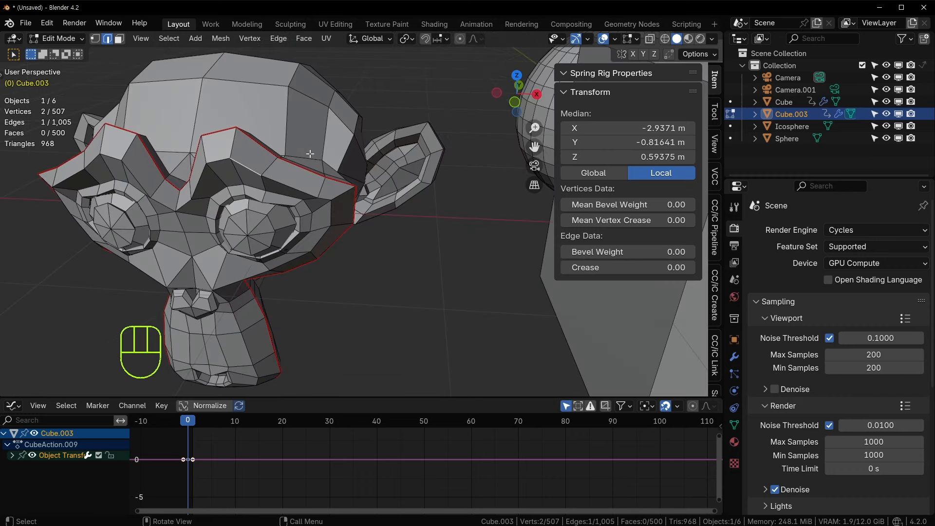
middle_drag(251, 193, 234, 188)
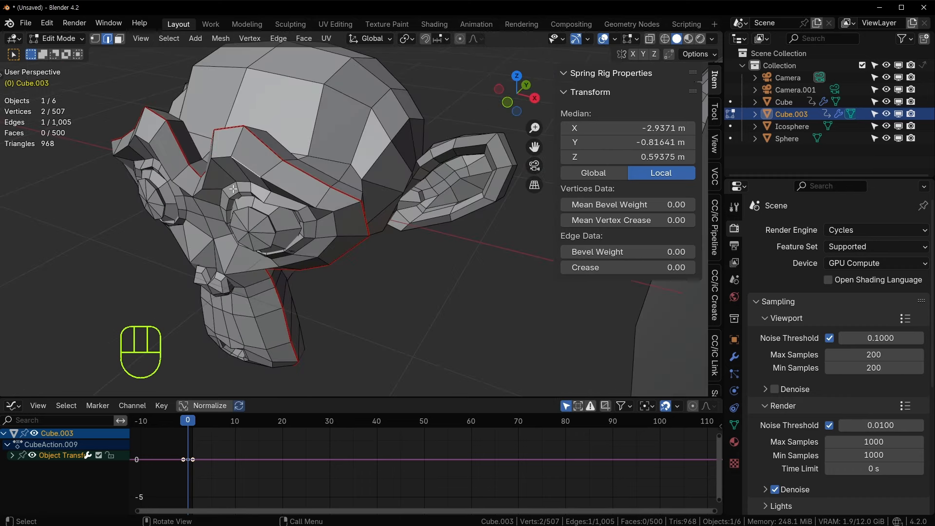
key(l)
click(115, 359)
- Select the linked skull and ears region behind the seam, starting from an edge on top of the head
middle_drag(146, 312, 195, 235)
click(322, 150)
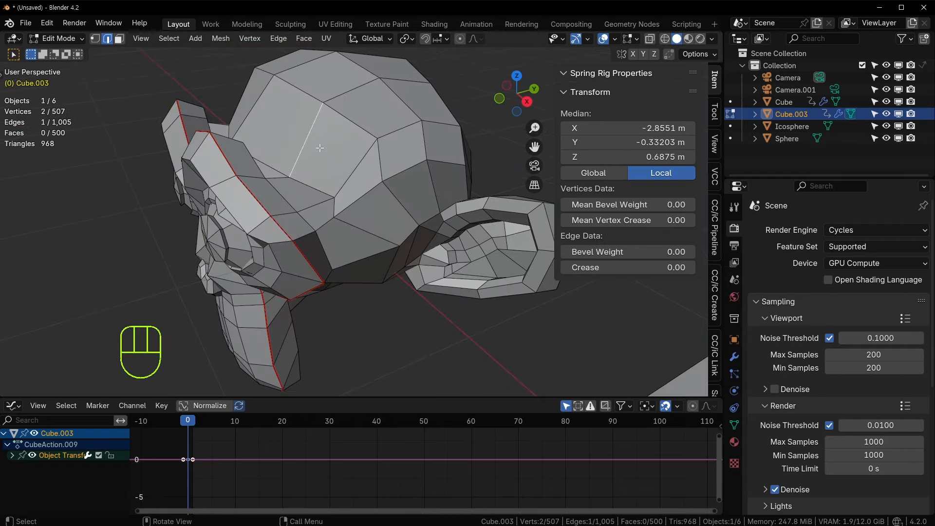
key(l)
middle_drag(424, 222, 122, 351)
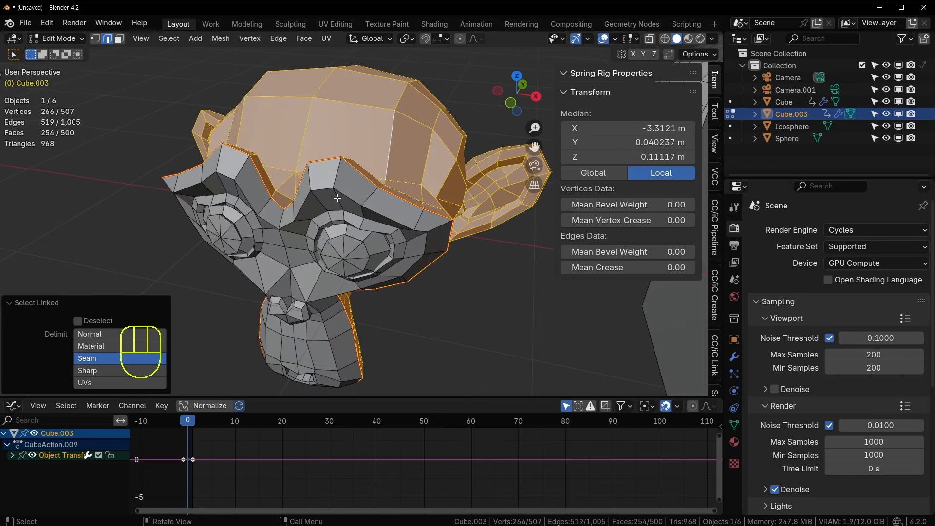
- Select only the linked geometry of the monkey's eye on the side nearest the cube
click(347, 264)
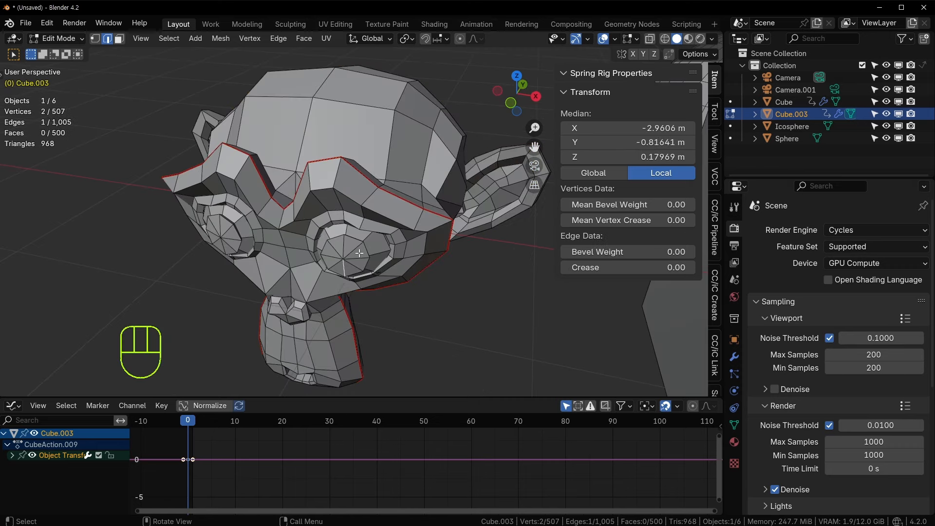
key(l)
middle_drag(349, 260, 316, 214)
scroll(311, 198, down, 1)
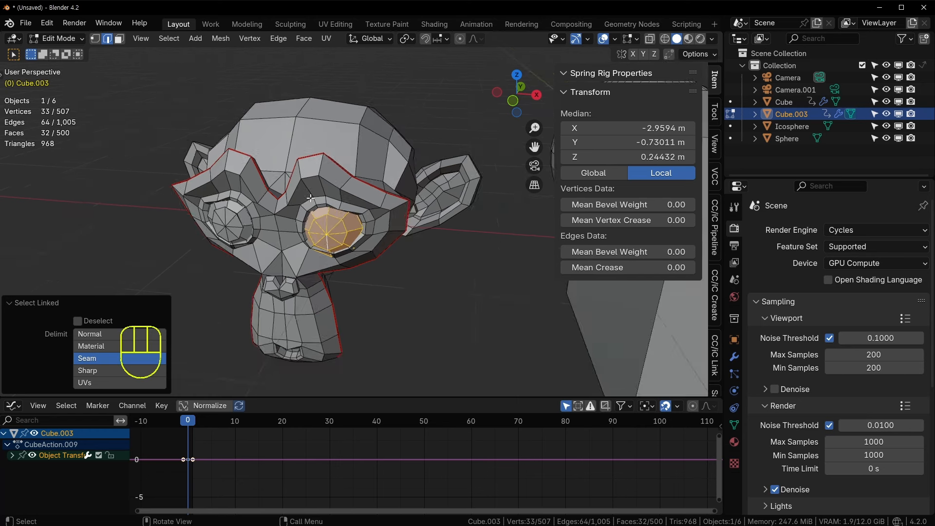
scroll(311, 198, down, 3)
shift+middle_drag(345, 186, 273, 213)
scroll(273, 212, up, 1)
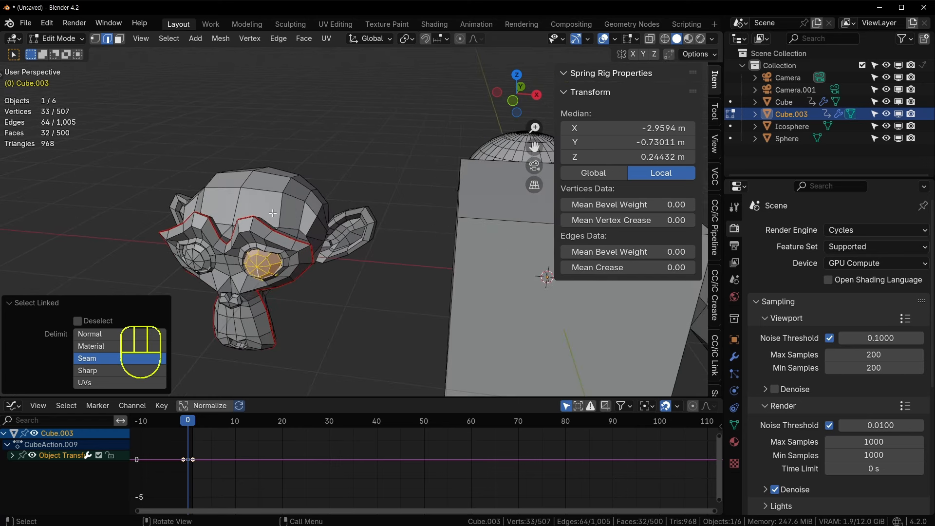
- Apply Select Linked All to the eye, and select the linked skull region with Select Linked delimited by Seam
key(ctrl+l)
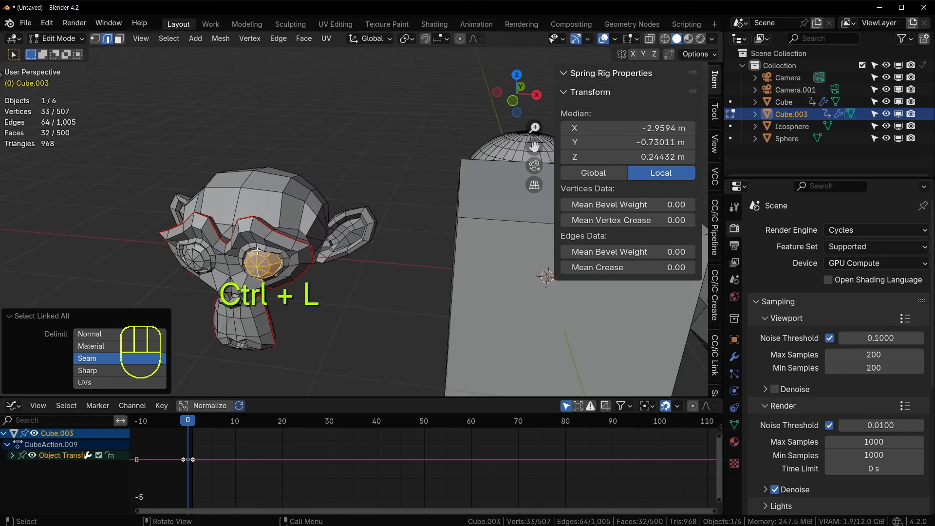
scroll(252, 257, up, 2)
key(l)
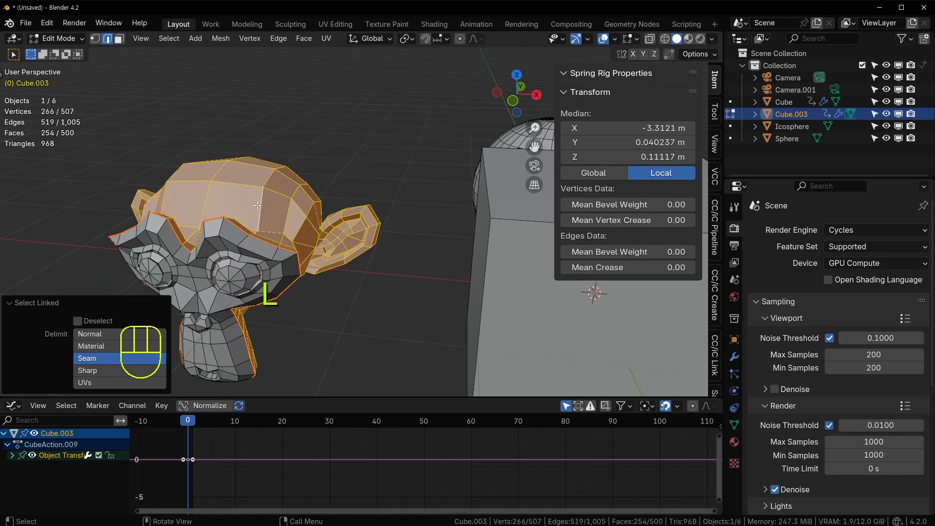
- Select an edge beside the monkey's eye and apply Select Linked All to it
click(233, 274)
click(234, 249)
key(ctrl+l)
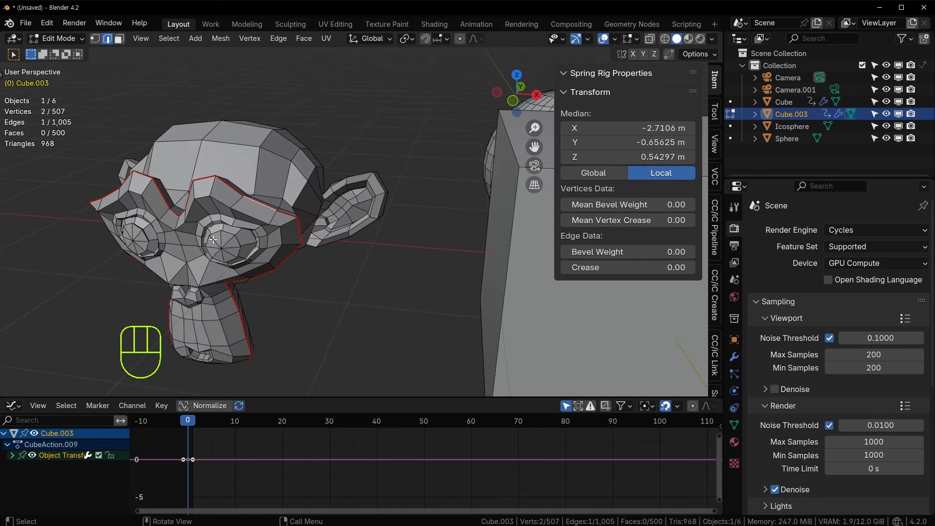
- Move the Cube in Object Mode to a new collection named 2, enlarging the Outliner
scroll(213, 240, down, 4)
shift+middle_drag(384, 249, 268, 246)
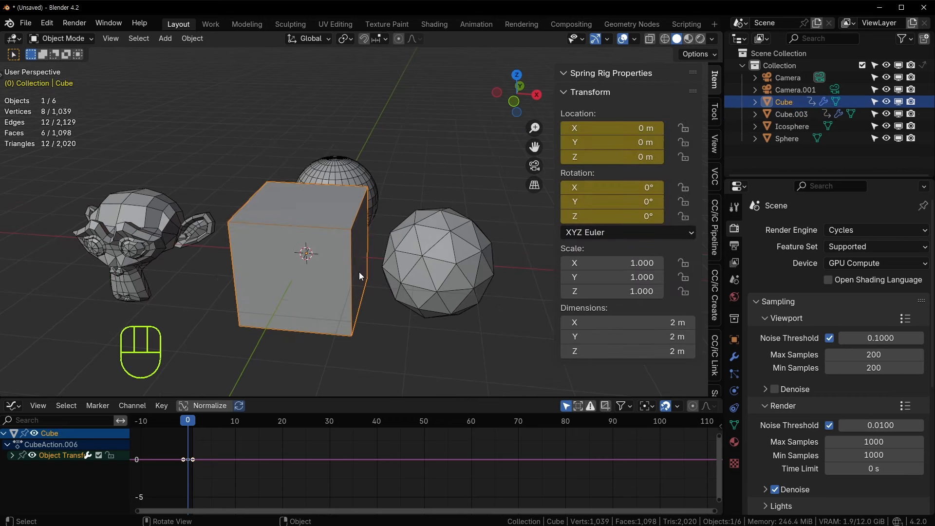
key(m)
key(m)
drag(799, 178, 802, 237)
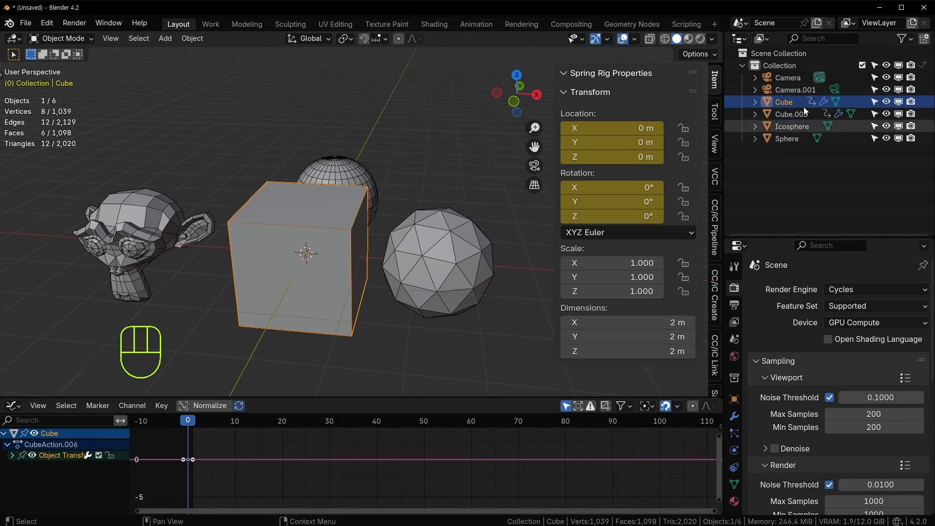
key(m)
click(318, 240)
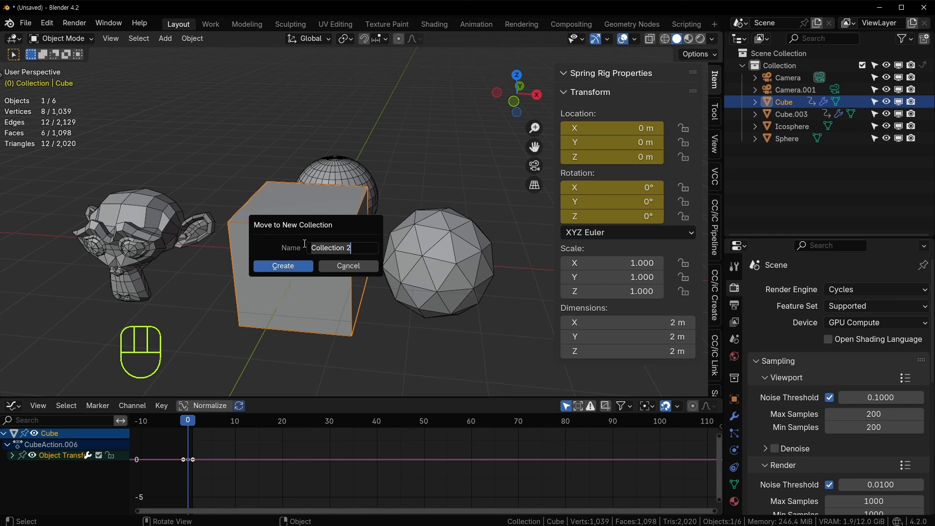
click(285, 265)
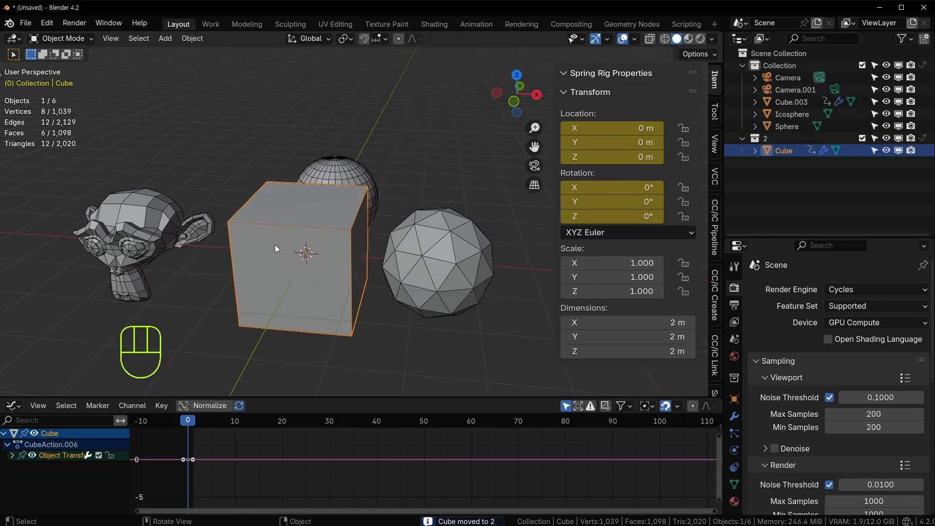
- Move the Cube from collection 2 back to the collection named Collection
key(m)
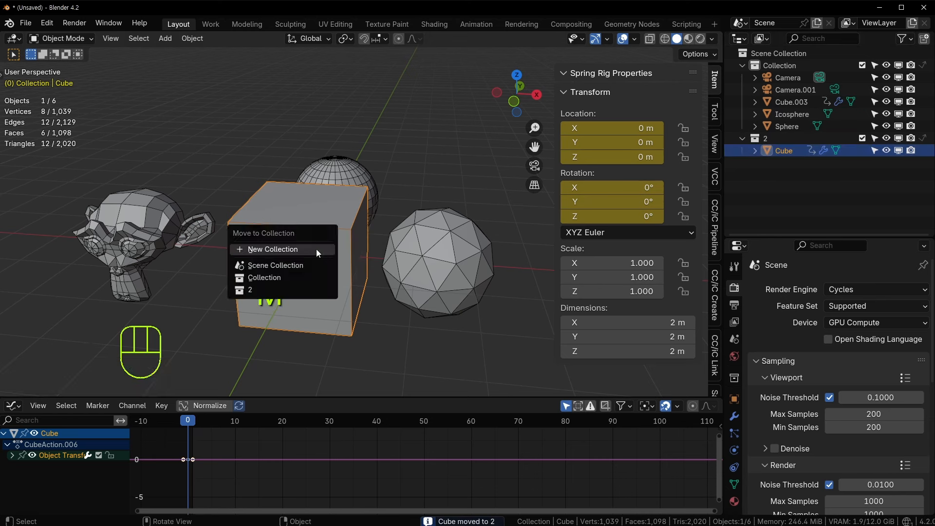
click(290, 280)
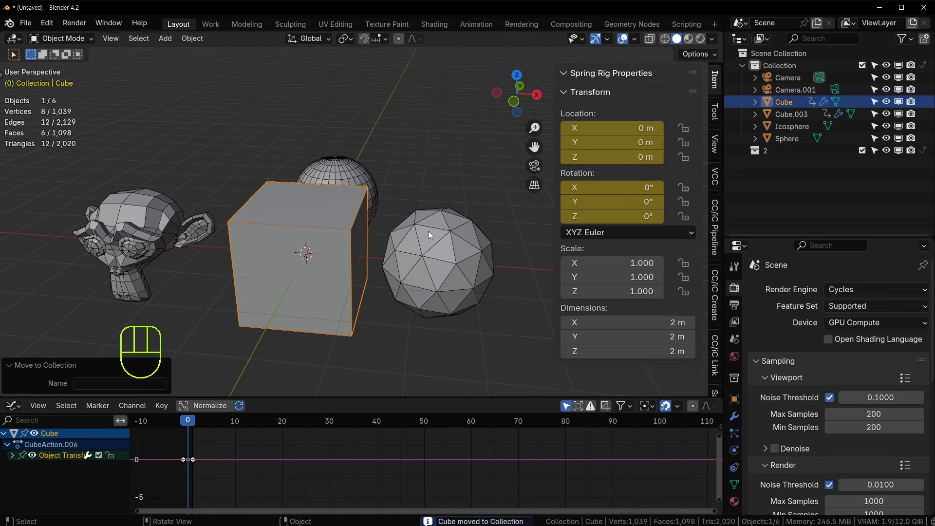
middle_drag(428, 231, 367, 235)
click(395, 230)
key(m)
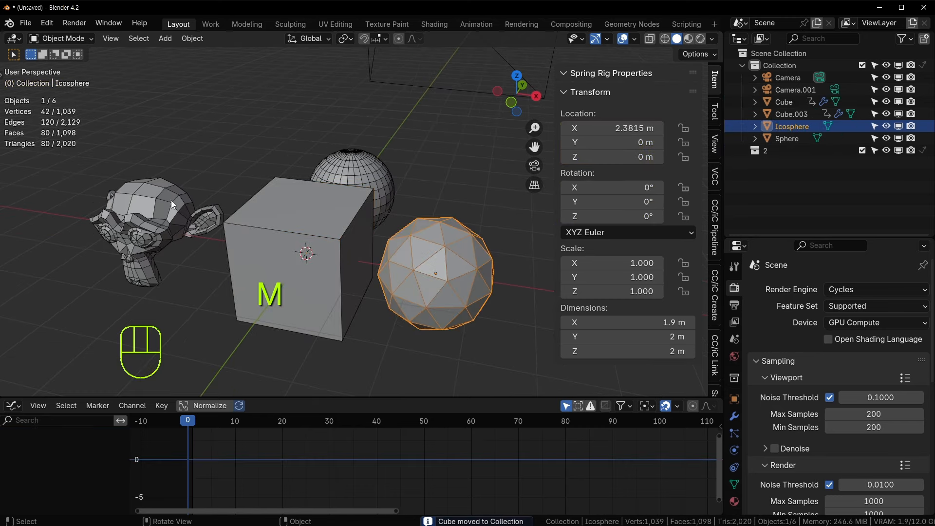
- Link the Cube to collection 2 as well, and select its entry under each of the two collections
click(264, 229)
key(shift+m)
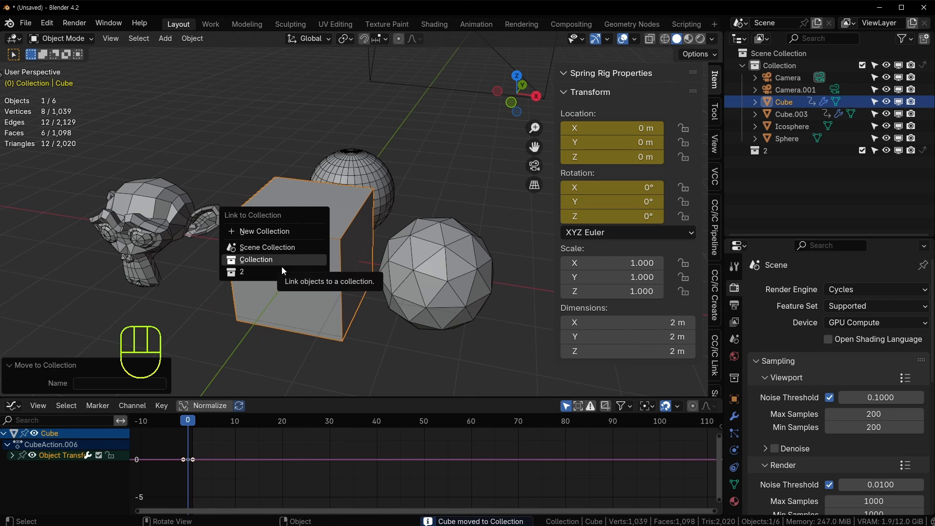
click(277, 270)
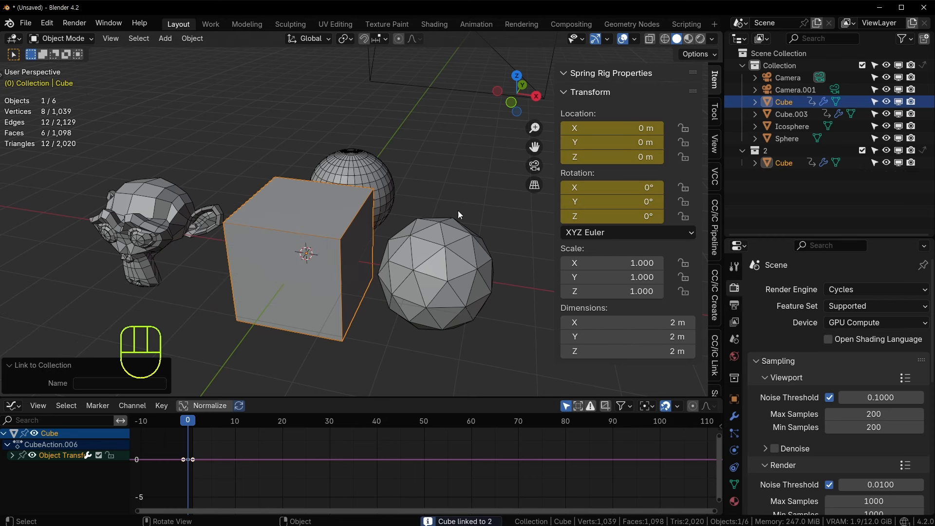
click(782, 67)
click(783, 103)
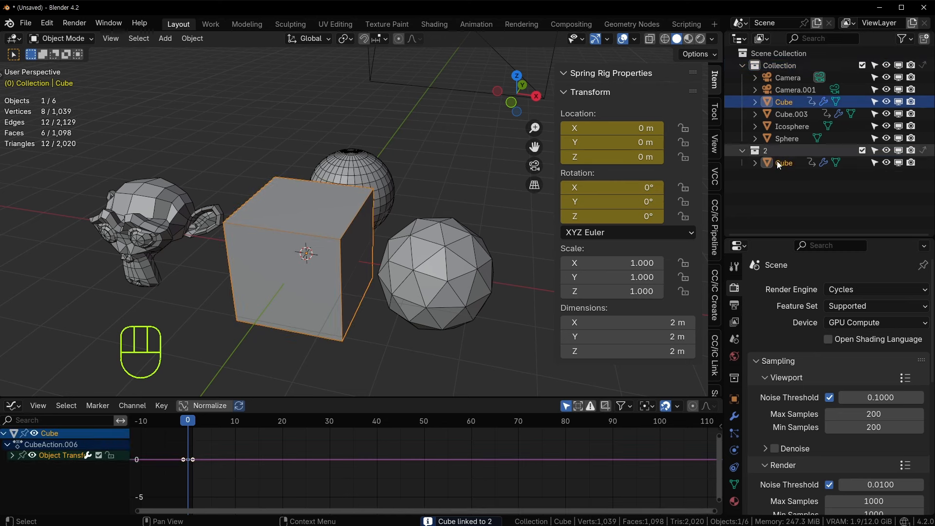
click(777, 162)
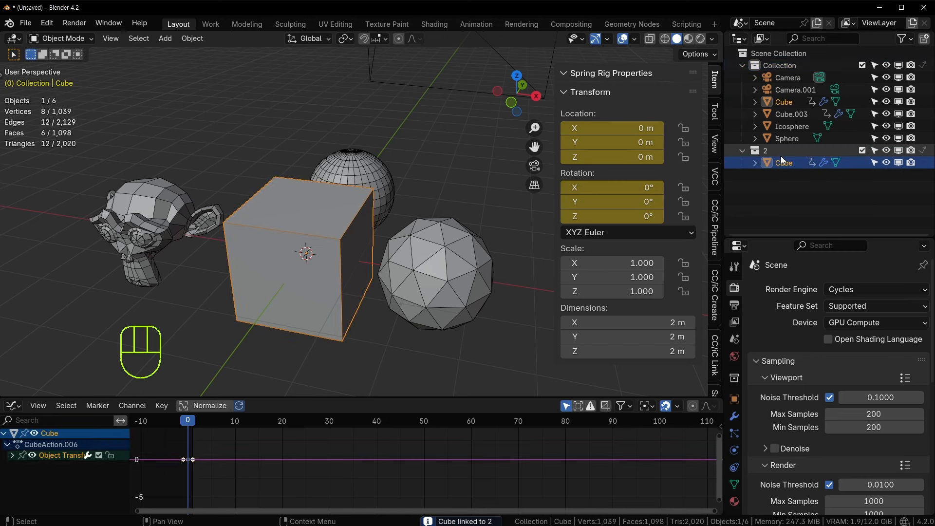
- Isolate the second and first collections in turn, and rename the collection named Collection as 1
key(2)
key(1)
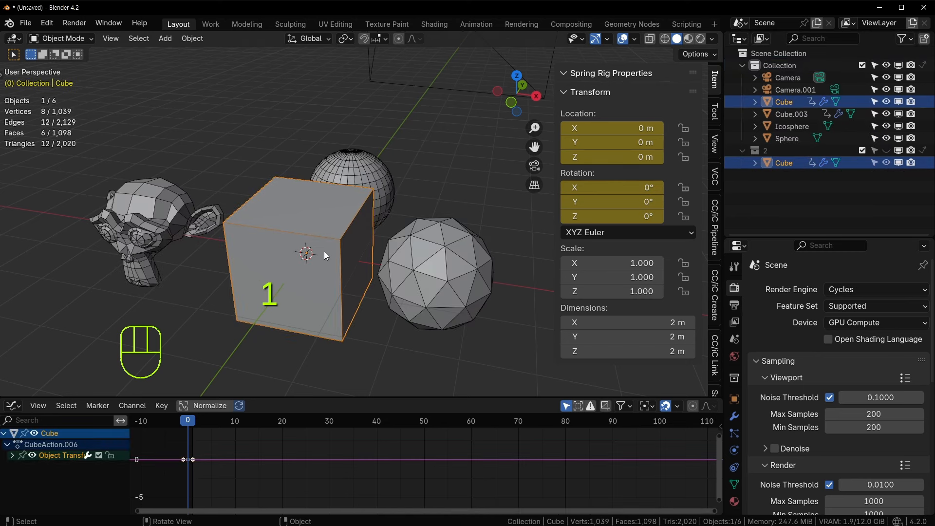
double_click(784, 65)
text(1)
key(Return)
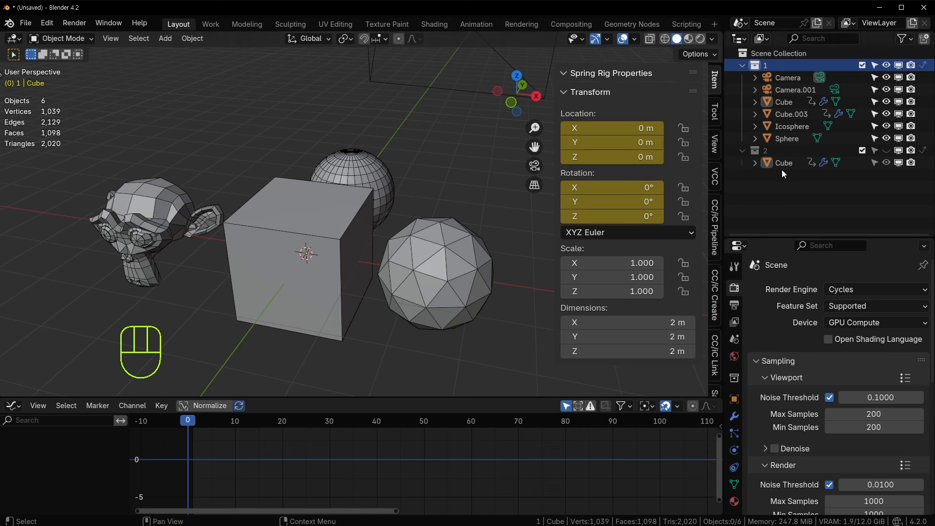
- Switch the viewport's isolated collection from 1 to 2 and back to 1
key(1)
key(2)
key(1)
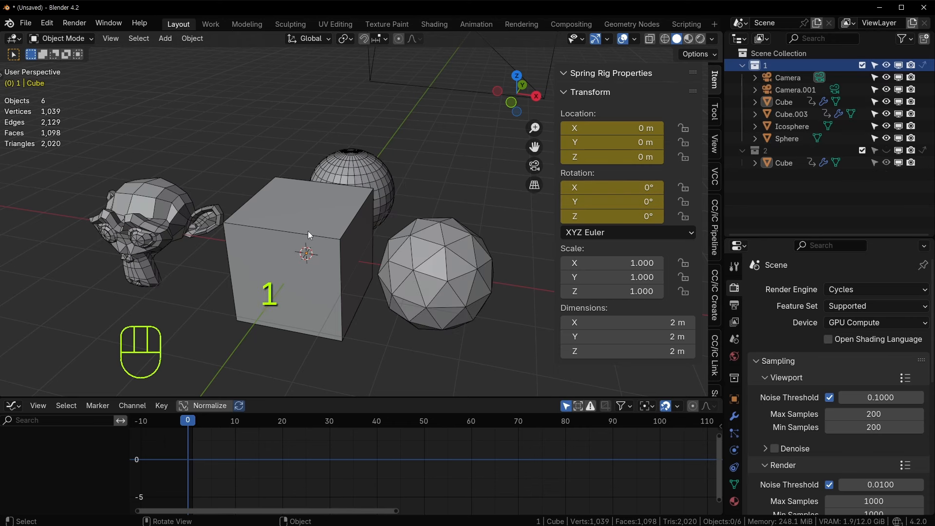
- Move the Cube to collection 1 only, and isolate collections 2 and 1 in turn
click(308, 242)
key(m)
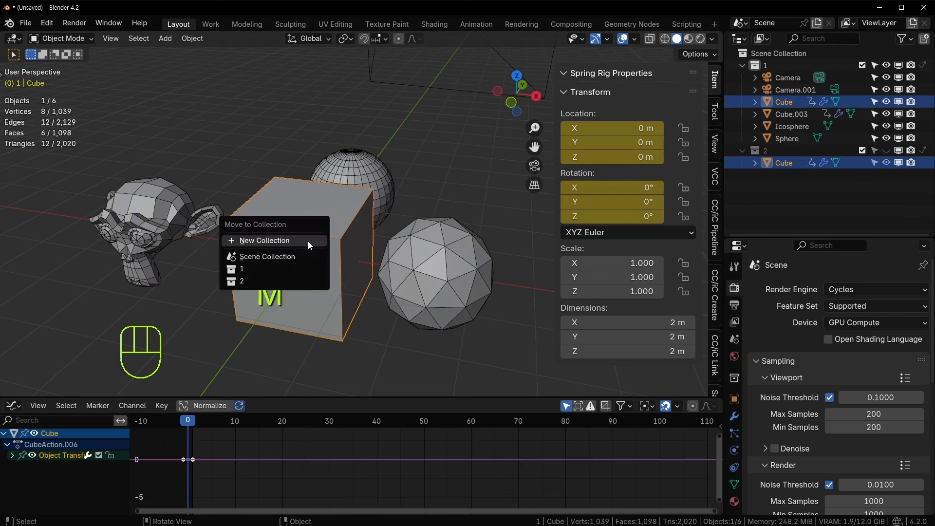
click(271, 267)
key(2)
key(1)
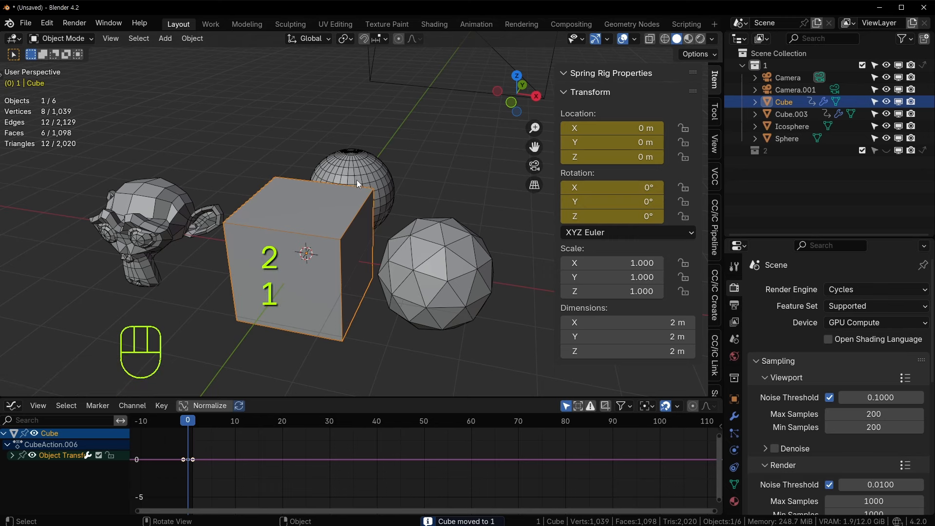
key(1)
shift+middle_drag(302, 263, 310, 217)
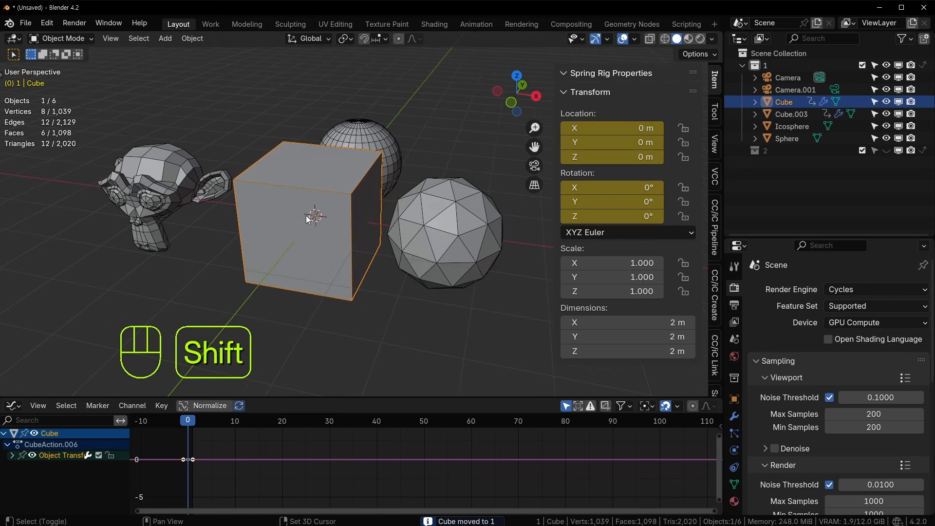
scroll(307, 218, up, 3)
key(Tab)
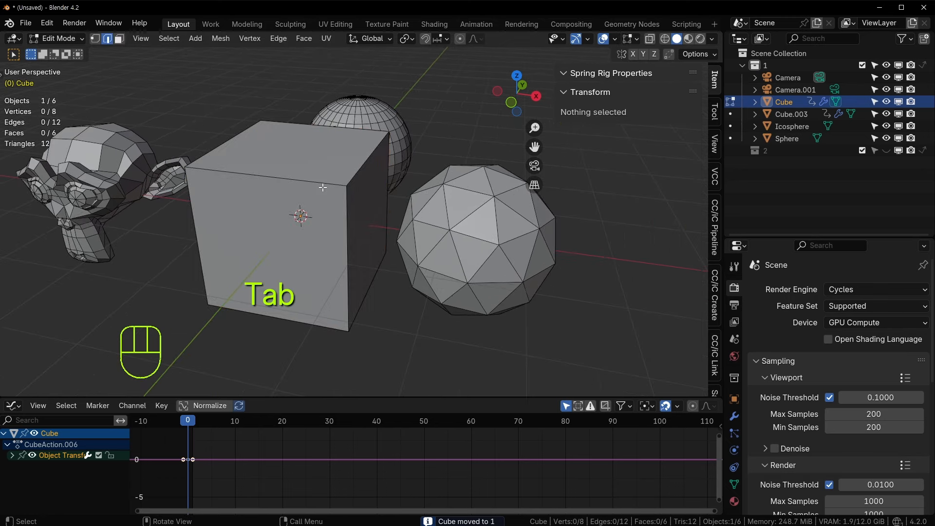
click(360, 173)
scroll(360, 205, up, 1)
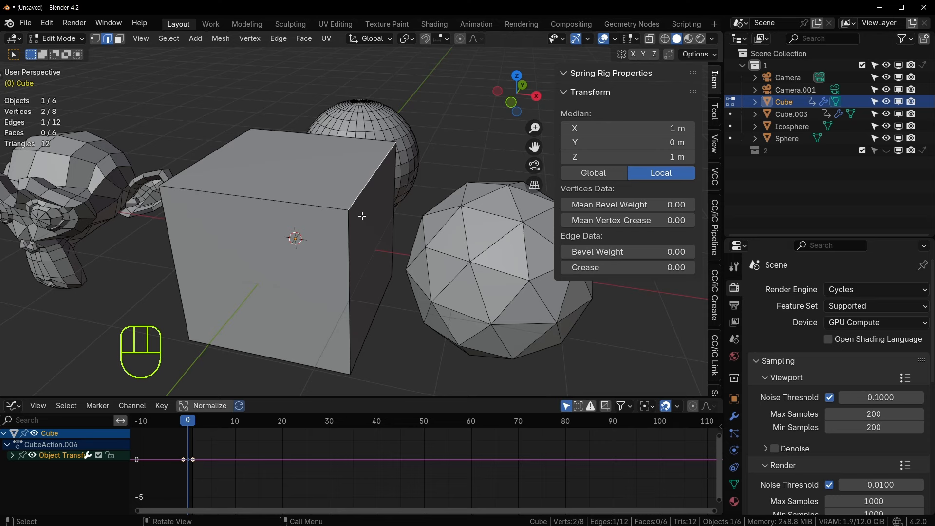
key(Tab)
- Enter Edit Mode on the Icosphere in vertex select mode and select two neighbouring vertices of its bright upper front face
click(477, 259)
key(Tab)
shift+middle_drag(477, 259, 362, 195)
key(1)
scroll(362, 194, up, 2)
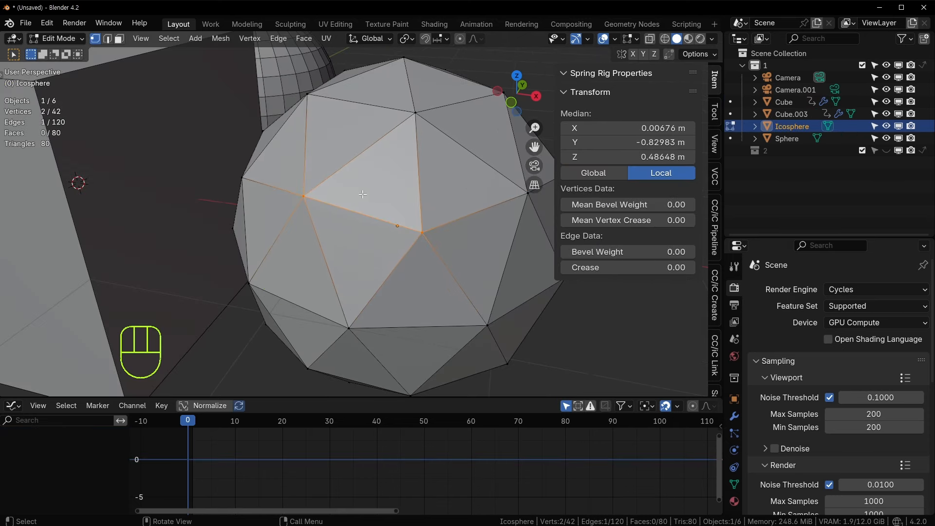
click(314, 193)
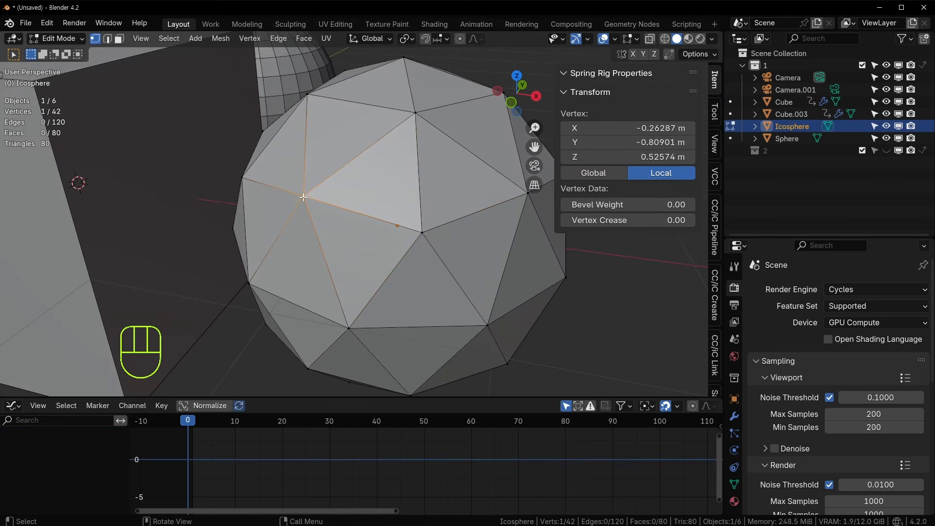
shift+click(414, 111)
- Merge the two selected Icosphere vertices At Center and undo the merge
key(m)
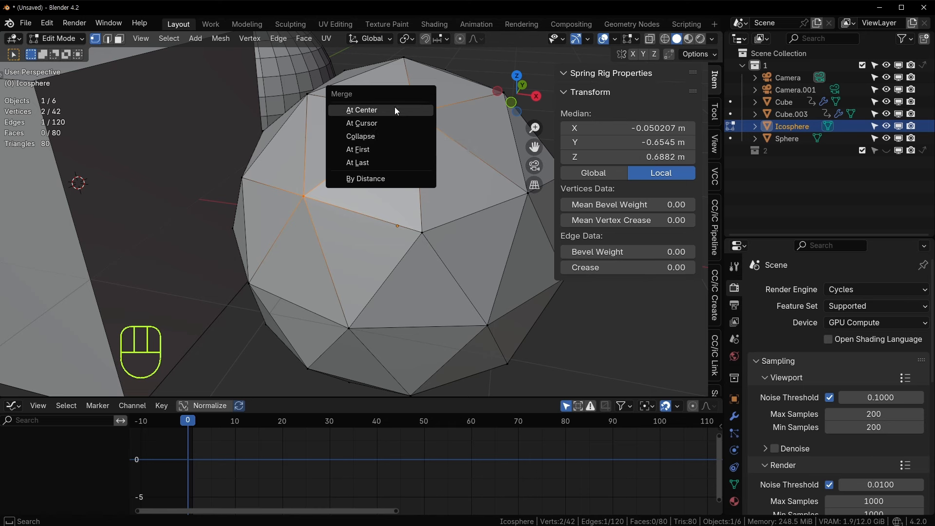
click(393, 110)
key(ctrl+z)
key(m)
- Reselect the same two Icosphere vertices in order, merge them At First, and undo the merge
click(317, 194)
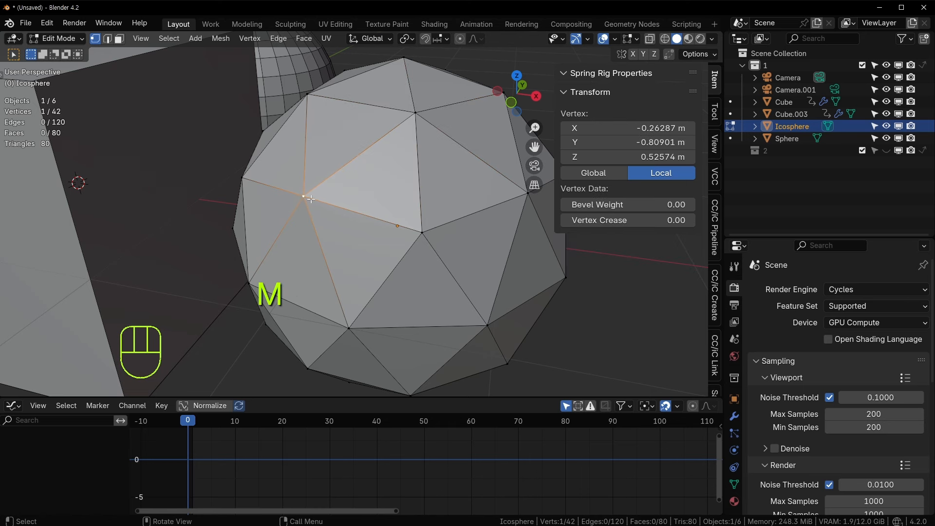
shift+click(410, 116)
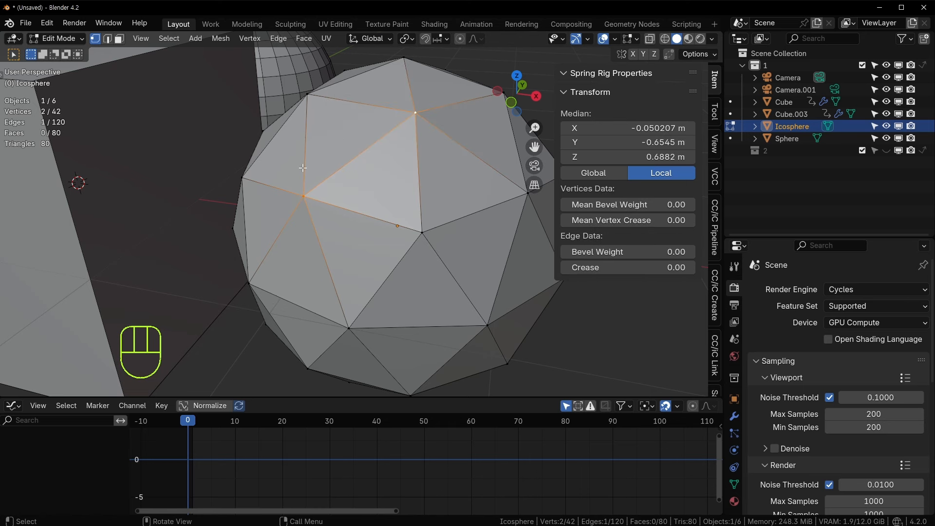
key(m)
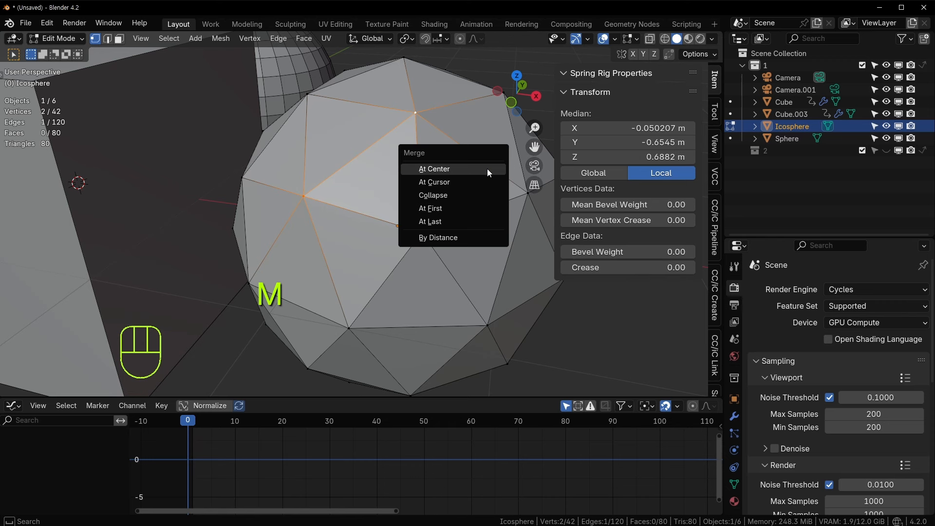
click(466, 207)
key(ctrl+z)
- Hide the viewport sidebar, try merging the two selected vertices At Last, and undo the merge
key(n)
key(m)
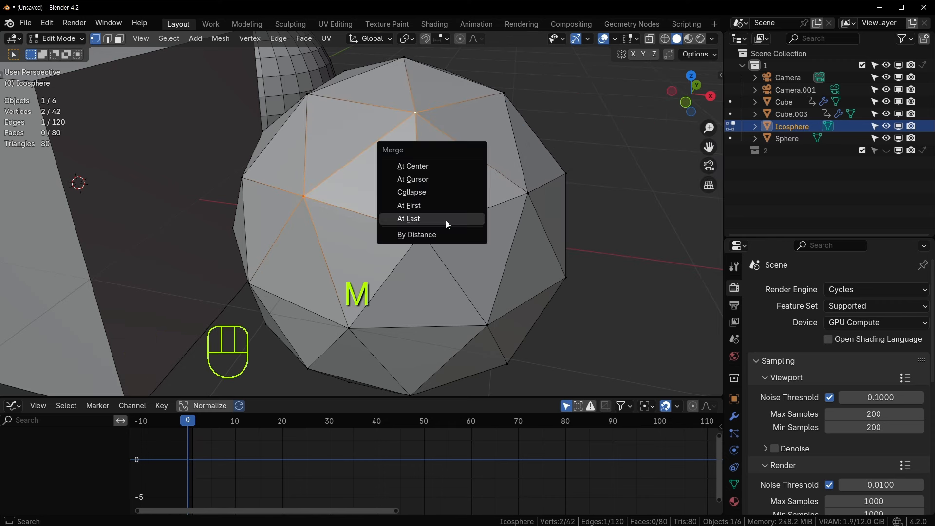
click(405, 221)
key(ctrl+z)
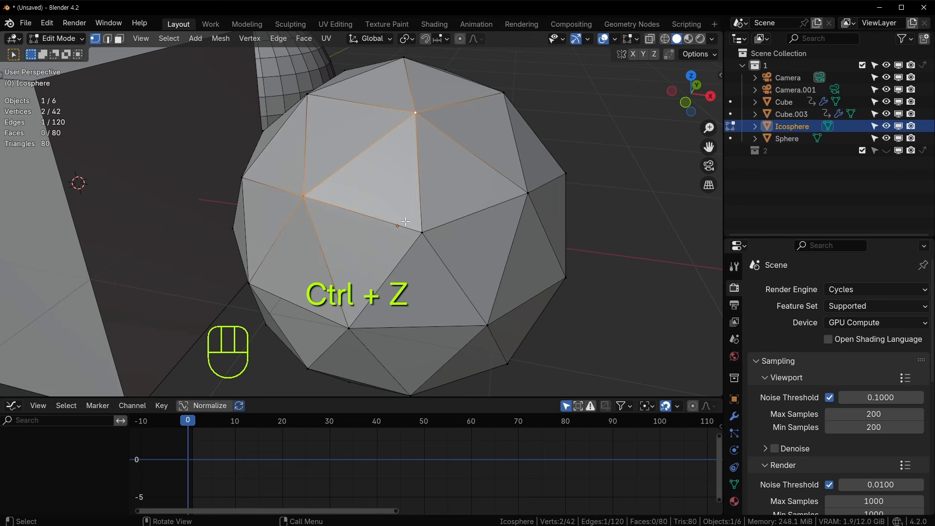
shift+middle_drag(304, 173, 332, 222)
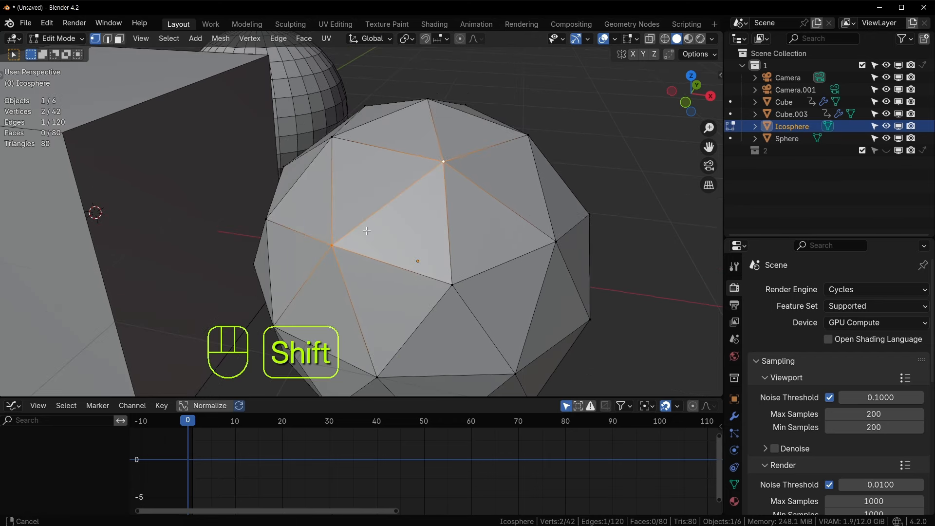
click(442, 281)
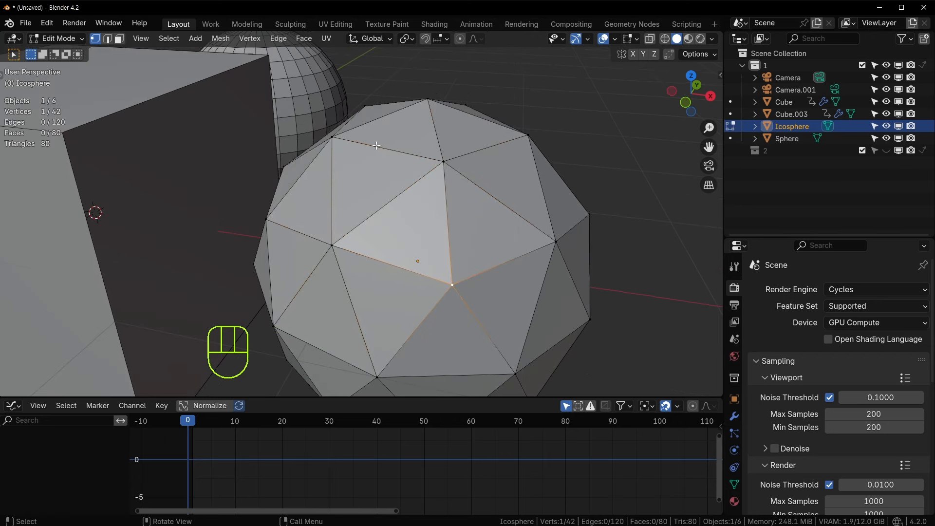
middle_drag(344, 167, 349, 169)
key(m)
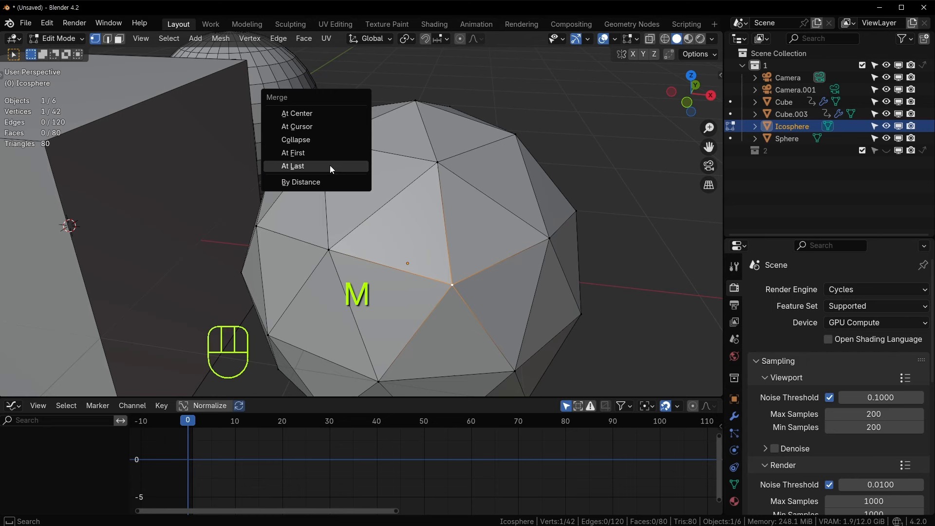
- Select the entire Icosphere mesh and merge it By Distance with a merge distance of 0.00001 m
scroll(397, 171, down, 2)
key(a)
shift+middle_drag(410, 216, 412, 169)
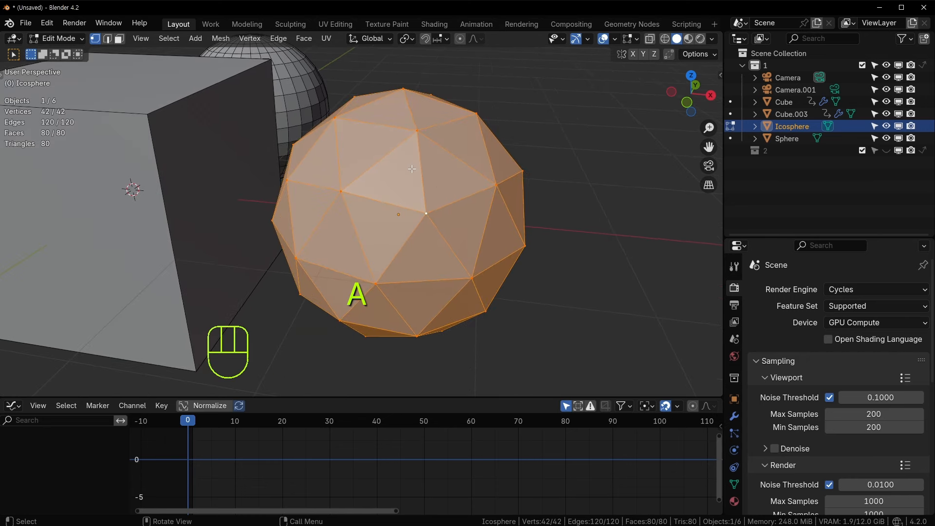
key(m)
click(374, 185)
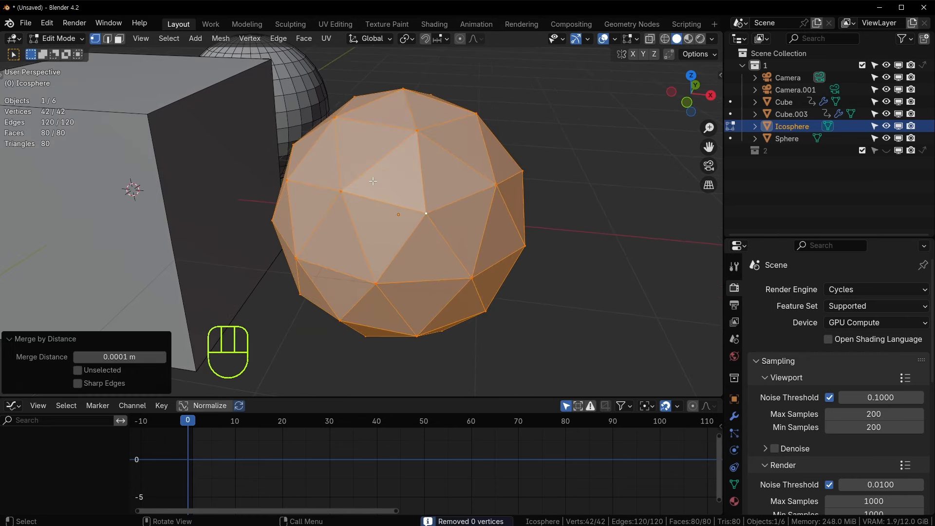
double_click(135, 355)
click(117, 341)
mouse_move(118, 357)
mouse_down()
mouse_move(195, 357)
mouse_move(121, 356)
mouse_up()
- Switch to face select mode, duplicate the whole Icosphere mesh in place, and move the copy by a tiny amount
middle_drag(438, 178, 428, 180)
scroll(428, 180, up, 2)
shift+middle_drag(460, 148, 455, 154)
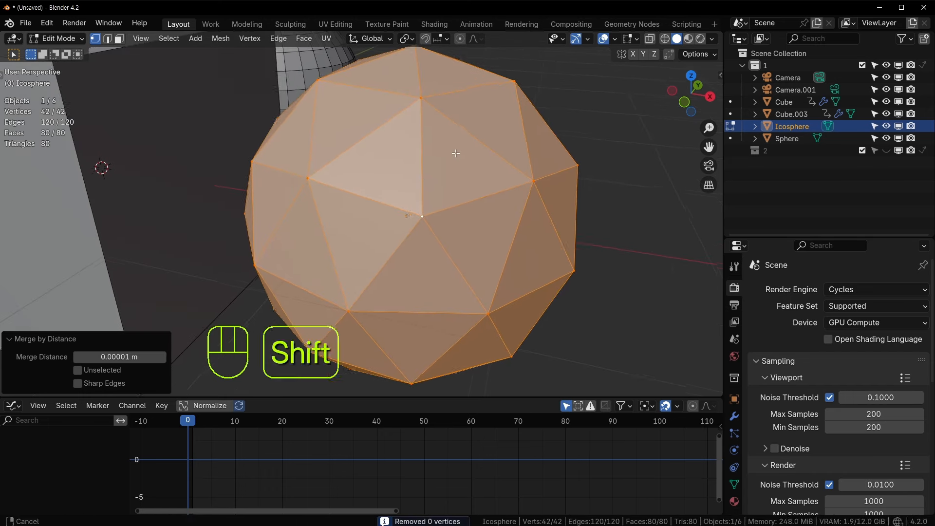
scroll(421, 167, up, 2)
key(3)
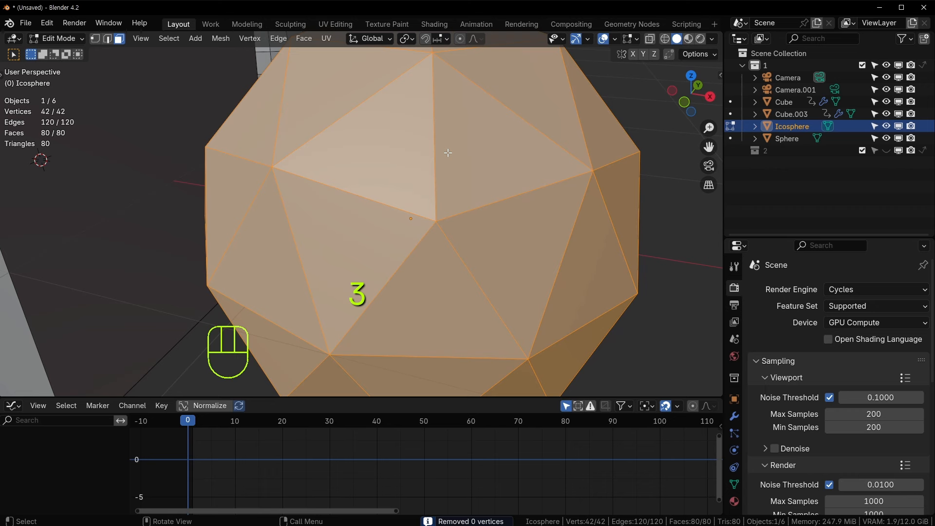
key(shift+d)
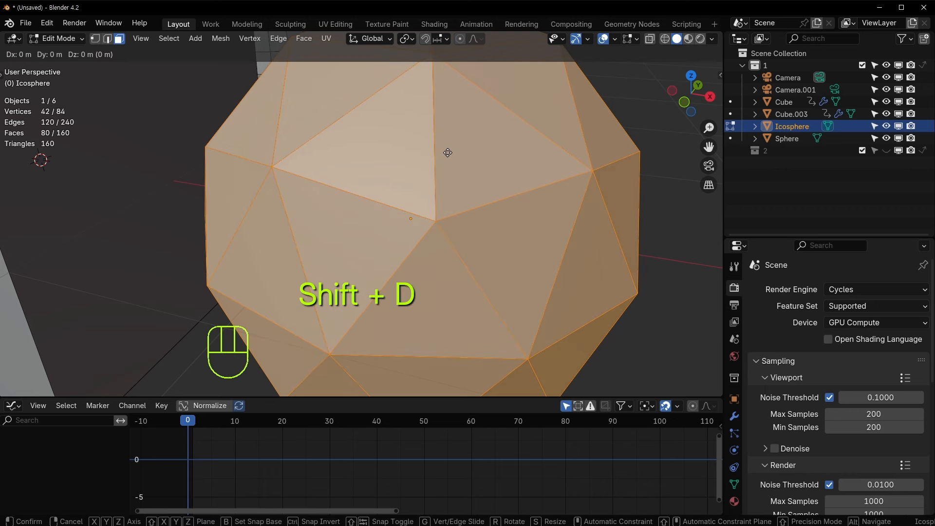
right_click(448, 152)
scroll(447, 152, up, 4)
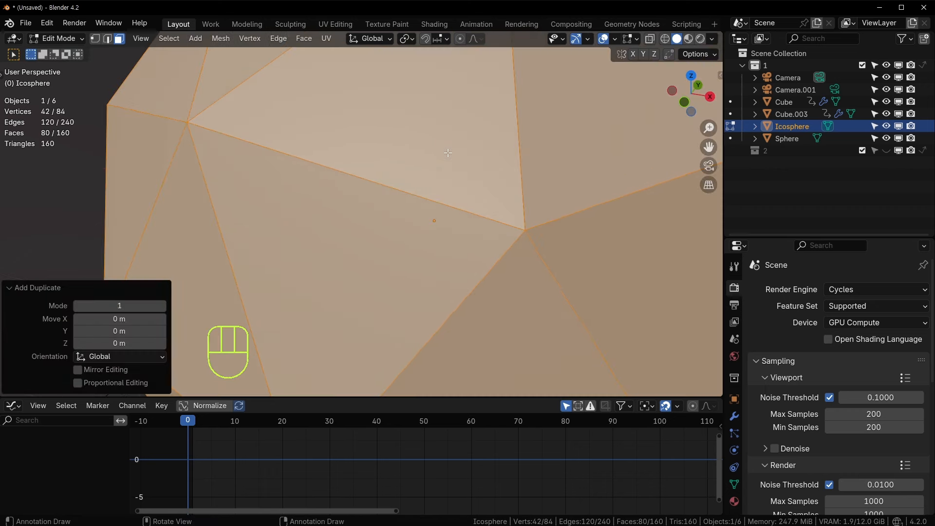
key(g)
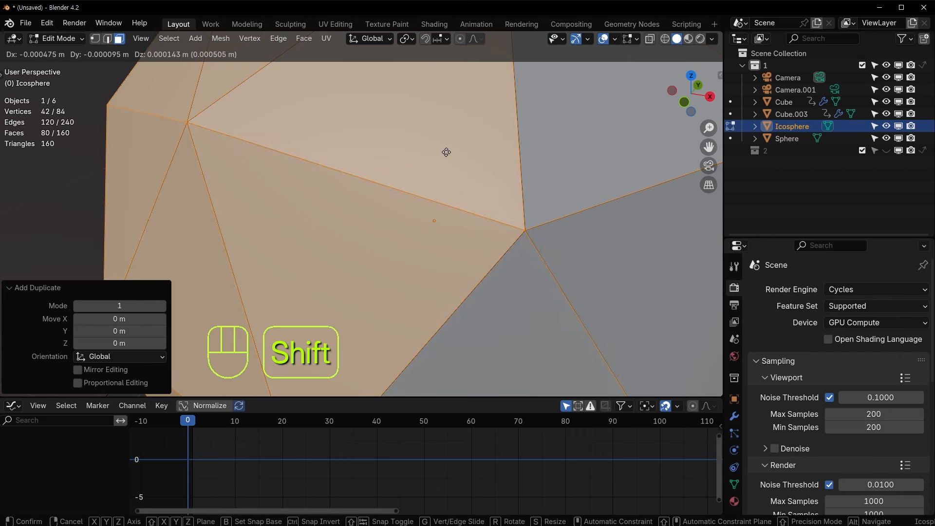
click(443, 153)
- Select both overlapping Icosphere meshes and merge them By Distance with a merge distance of 0.01 m
scroll(434, 168, down, 5)
key(a)
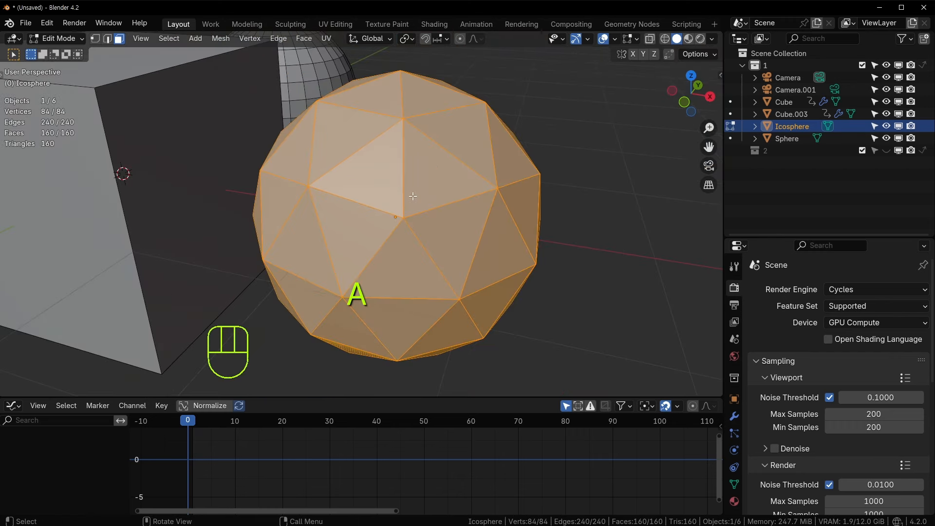
key(m)
click(413, 195)
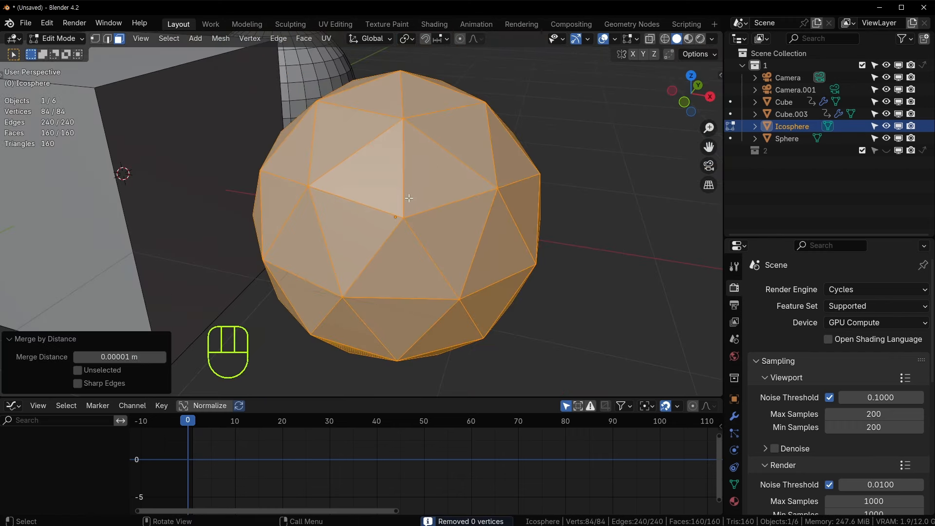
click(117, 357)
text(0.01)
key(Return)
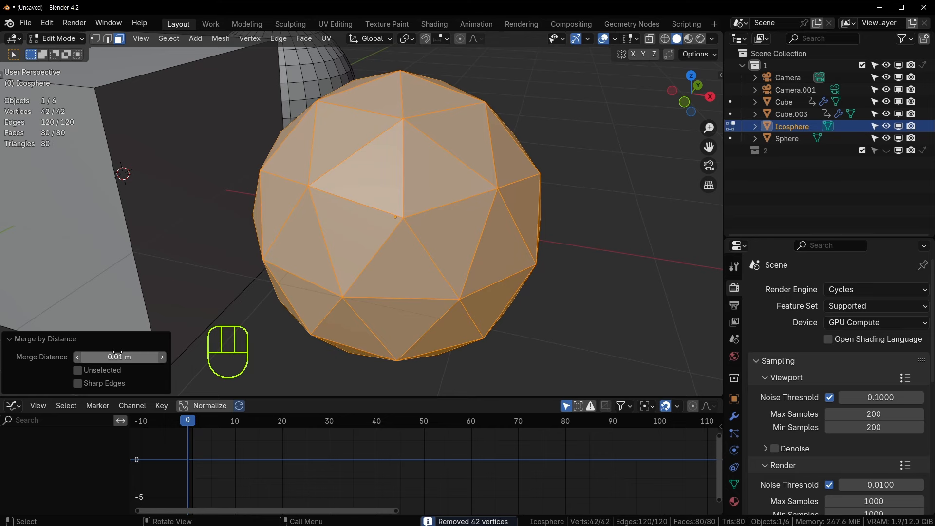
middle_drag(480, 224, 424, 242)
scroll(401, 242, up, 5)
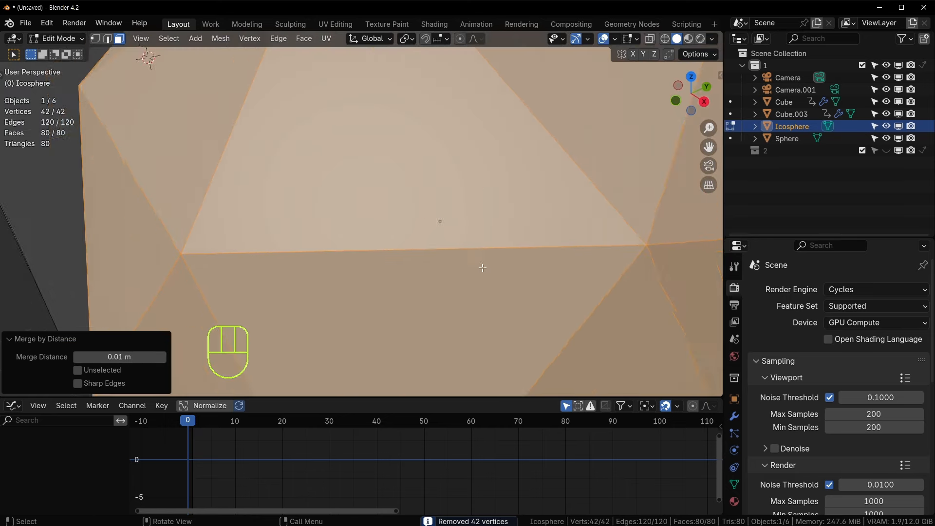
scroll(482, 267, down, 6)
middle_drag(458, 214, 430, 211)
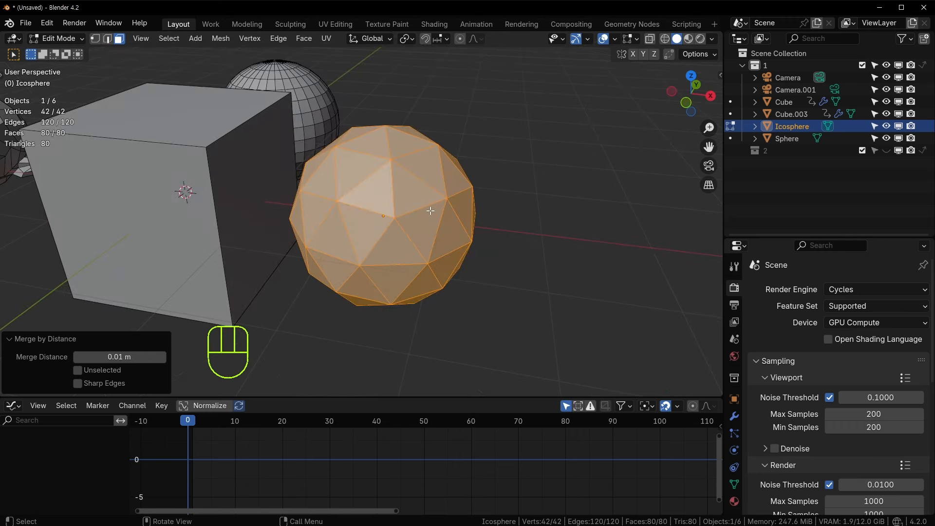
- Return to Object Mode, select the Cube, and show its transform properties in the sidebar
click(385, 215)
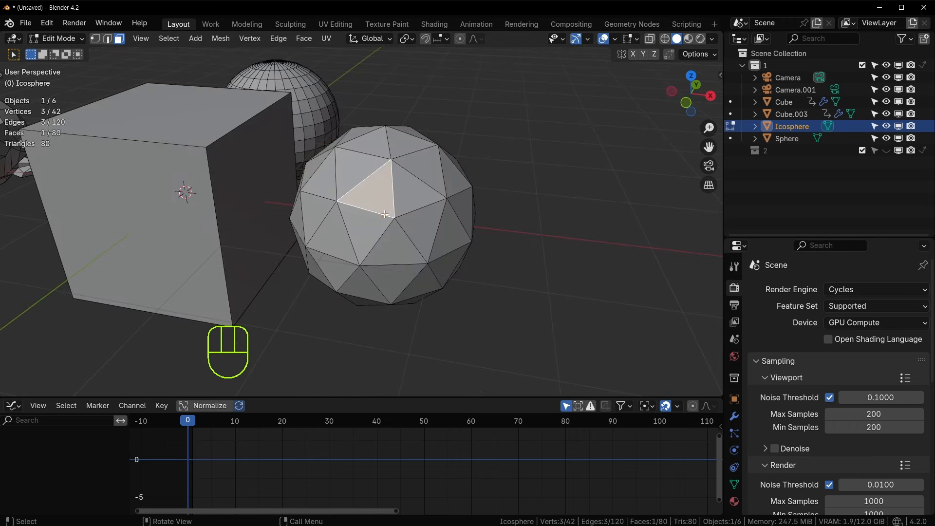
key(Tab)
scroll(340, 215, down, 2)
shift+middle_drag(213, 240, 338, 232)
click(346, 209)
key(n)
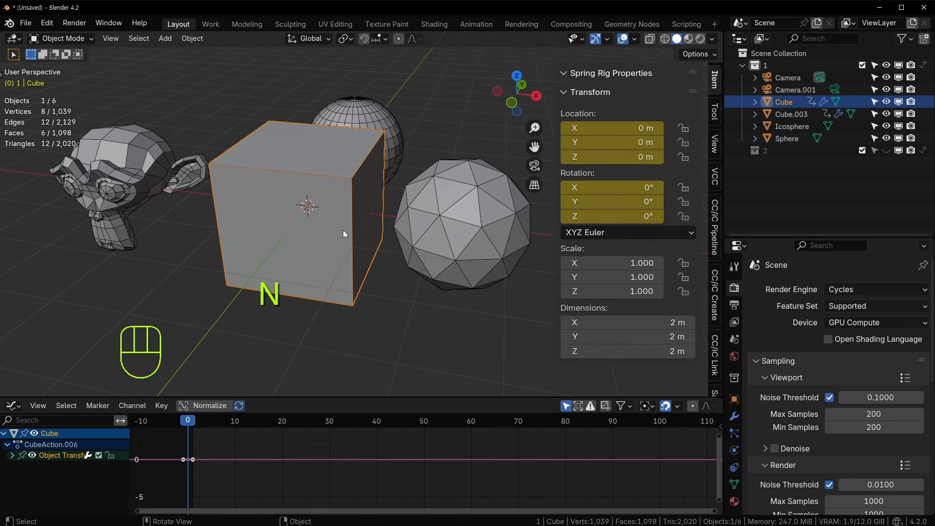
- Toggle the viewport sidebar closed and open several times with the Cube selected
key(n)
key(n)
key(n)
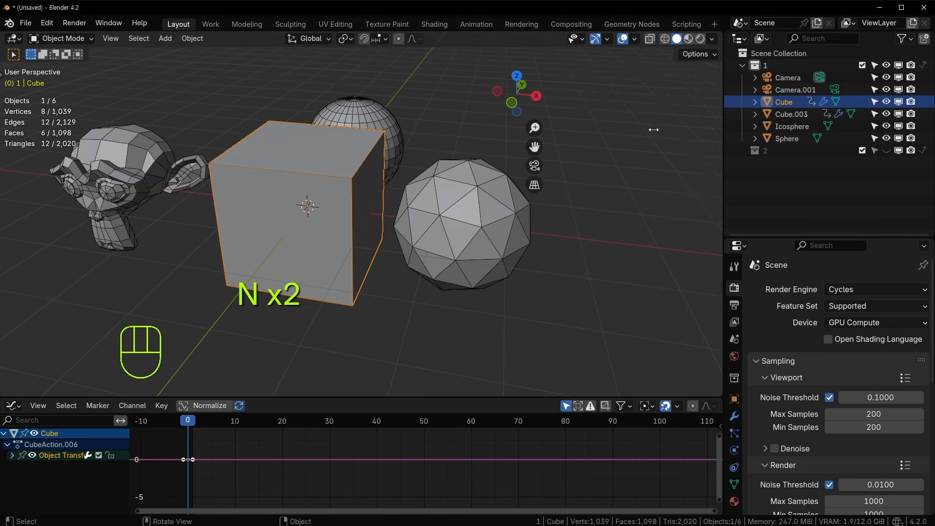
key(n)
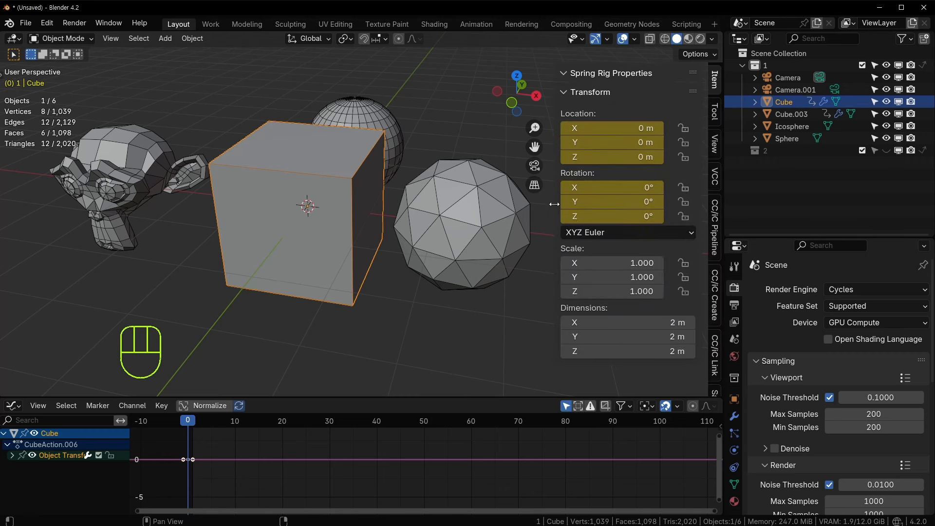
key(n)
key(n)
key(n)
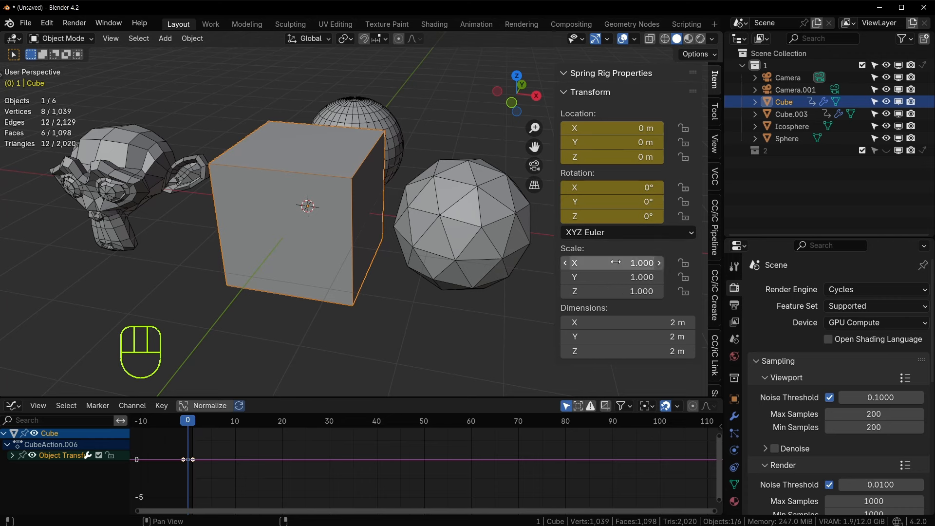
key(n)
key(n)
key(n)
key(n)
key(n)
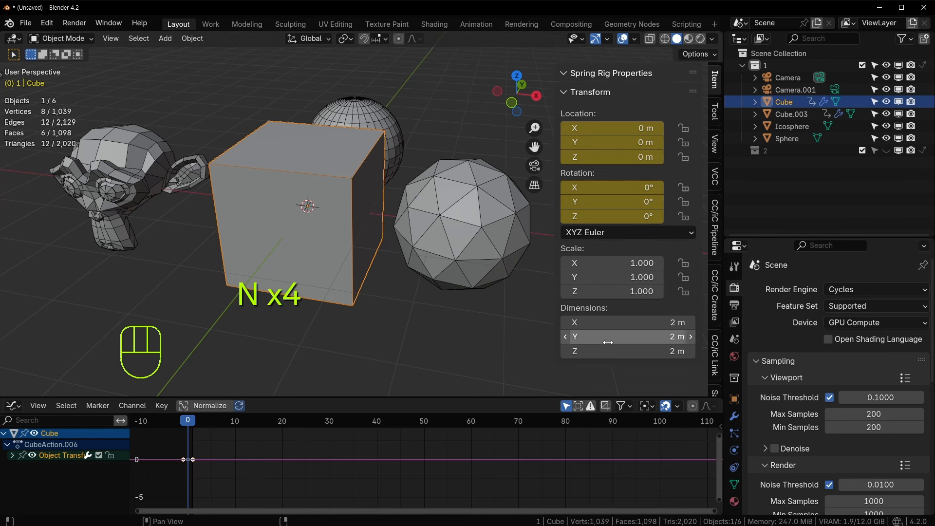
- Move the Sphere's top vertex in Edit Mode without proportional editing, and undo the move
shift+middle_drag(417, 276, 429, 311)
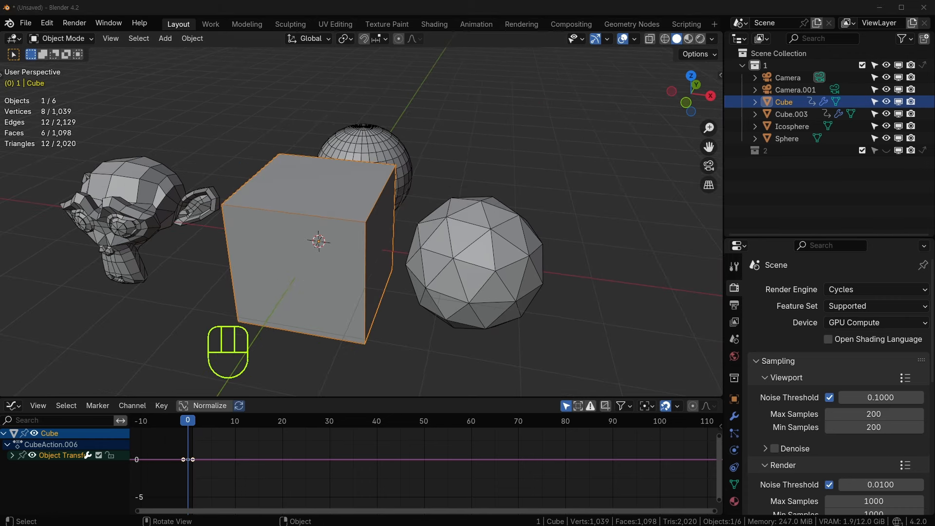
shift+middle_drag(379, 232, 331, 217)
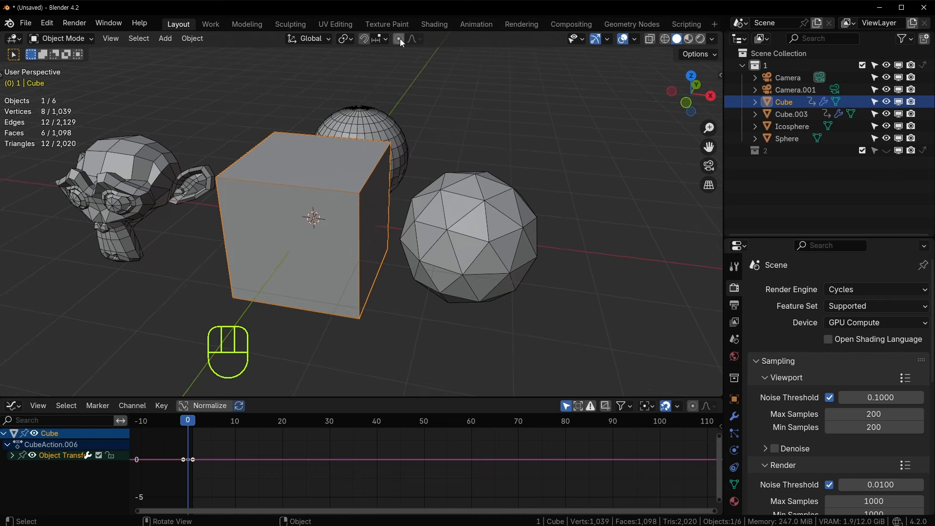
click(297, 247)
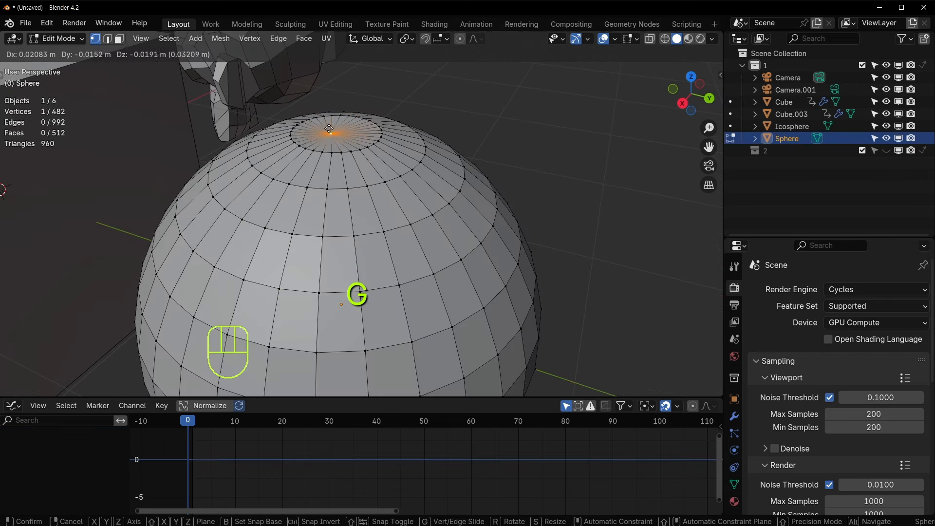
click(329, 95)
key(ctrl+z)
shift+middle_drag(359, 172, 356, 193)
scroll(361, 191, down, 4)
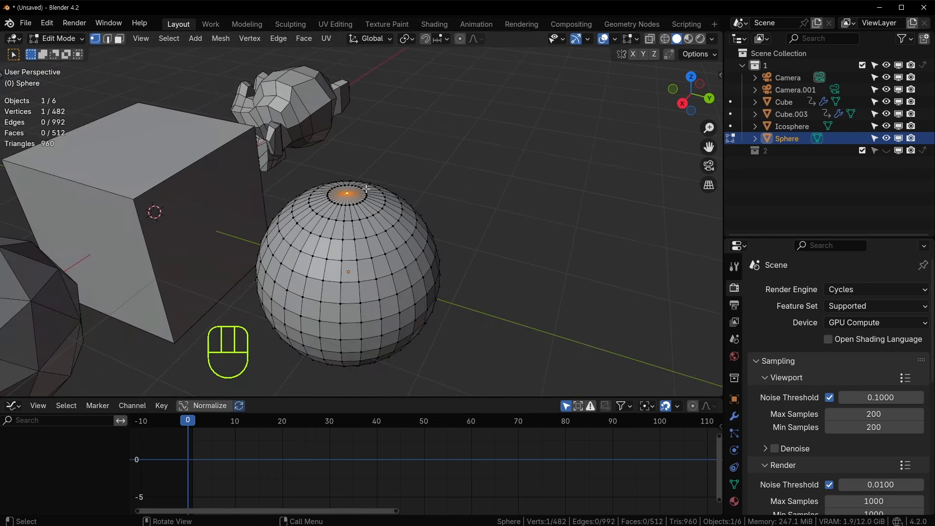
- Enable proportional editing, try moving the Sphere's top vertex along Z with a proportional size of 1 m, and undo the move
key(o)
scroll(366, 189, up, 5)
scroll(367, 189, down, 5)
scroll(367, 193, up, 2)
key(g)
key(z)
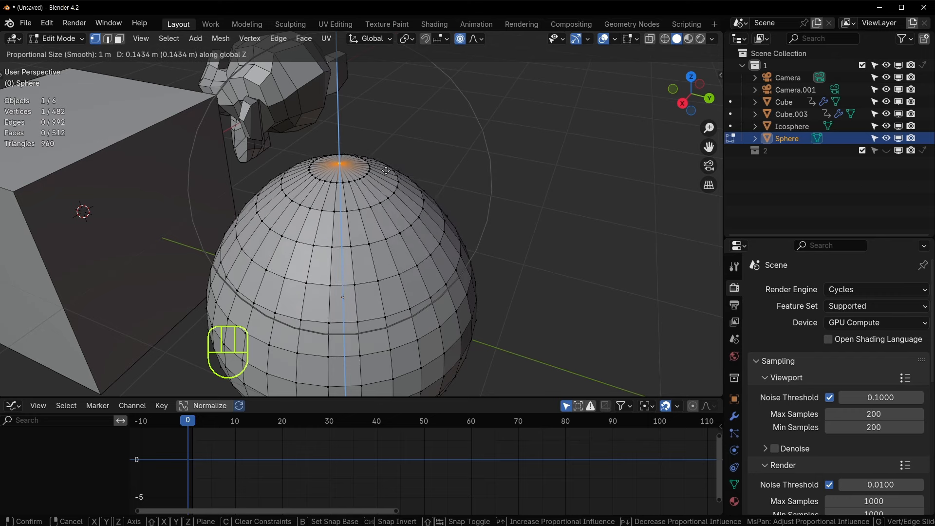
key(ctrl+z)
- Enlarge the proportional size to about 1.949 m, try moving the Sphere's top vertex about 1.35 m along Z, and undo the move
key(g)
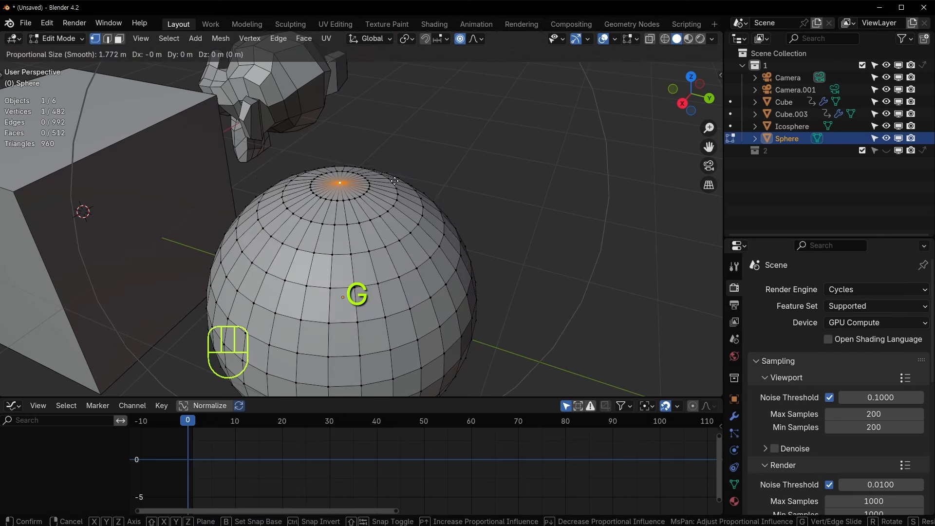
scroll(394, 181, down, 4)
click(394, 180)
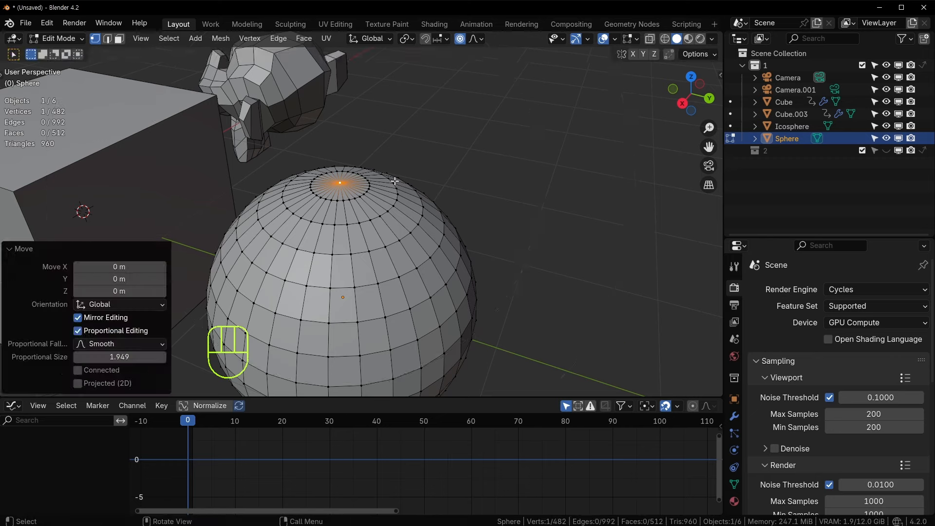
scroll(394, 181, down, 4)
middle_drag(394, 199, 390, 188)
key(g)
key(z)
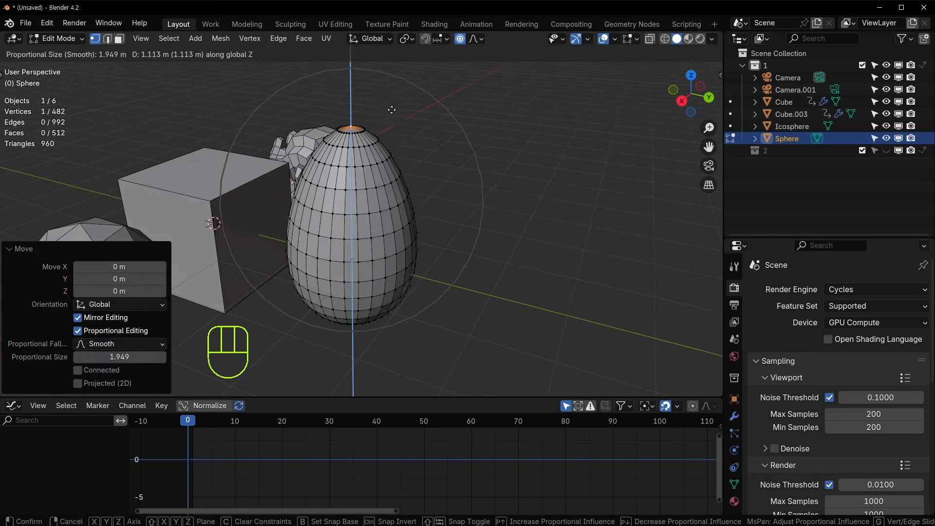
click(390, 108)
middle_drag(390, 108, 458, 225)
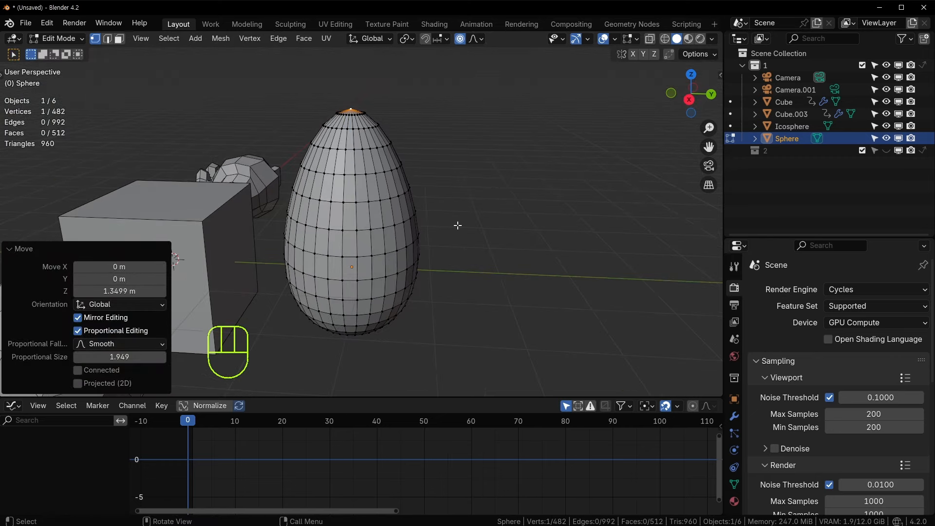
key(ctrl+z)
- Try moving single vertices on the Sphere's two opposite sides with proportional editing, undoing each move
scroll(416, 224, up, 1)
click(408, 249)
key(g)
click(433, 244)
key(ctrl+z)
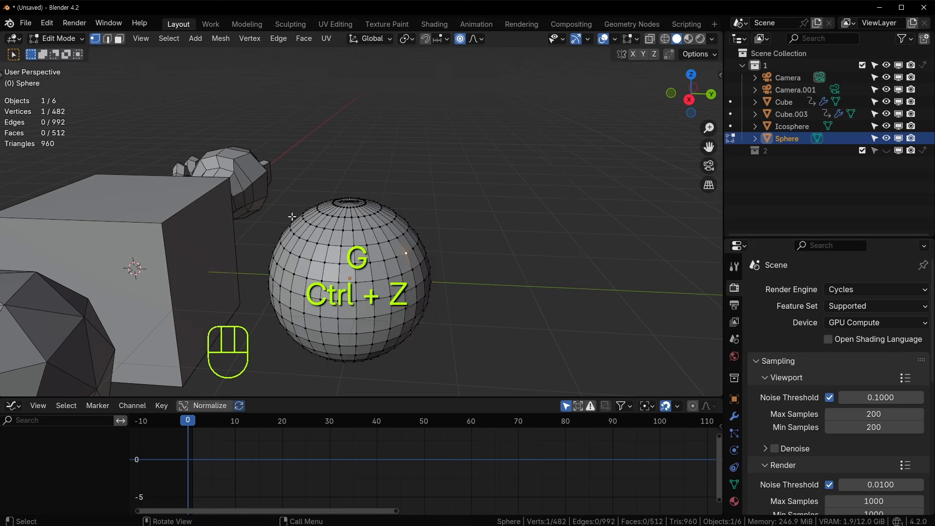
click(293, 223)
key(g)
click(268, 214)
key(ctrl+z)
- Select the Sphere's top vertex and toggle proportional editing off and on twice
click(349, 201)
middle_drag(410, 177, 398, 185)
key(o)
key(o)
key(o)
key(o)
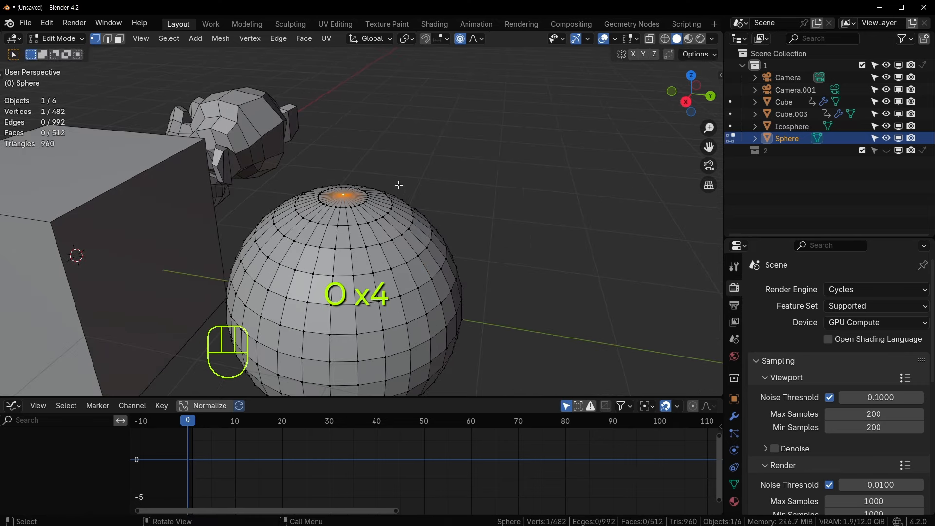
- Return to Object Mode, select the Cube and the monkey head, join them into one object, and deselect everything
click(309, 165)
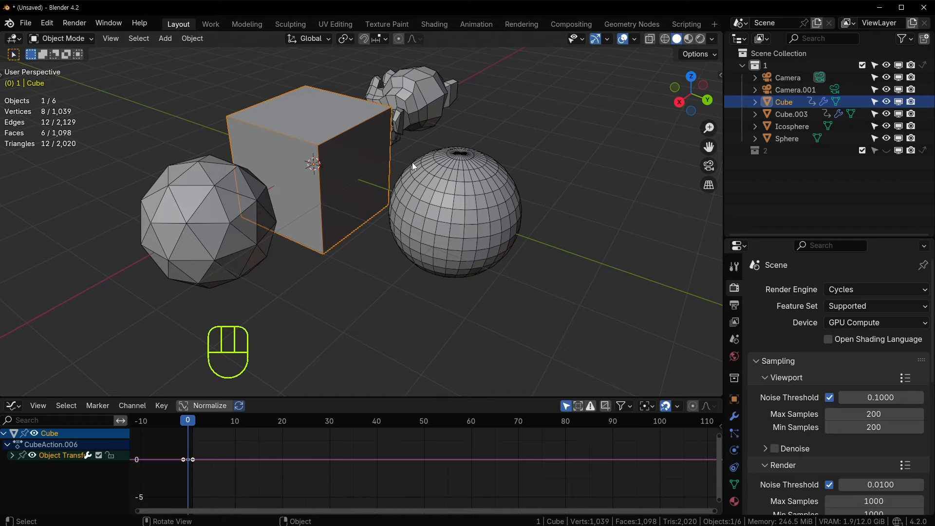
shift+middle_drag(427, 171, 571, 219)
shift+click(219, 234)
shift+middle_drag(335, 173, 401, 208)
scroll(401, 209, up, 2)
scroll(401, 209, down, 5)
key(ctrl+j)
click(350, 268)
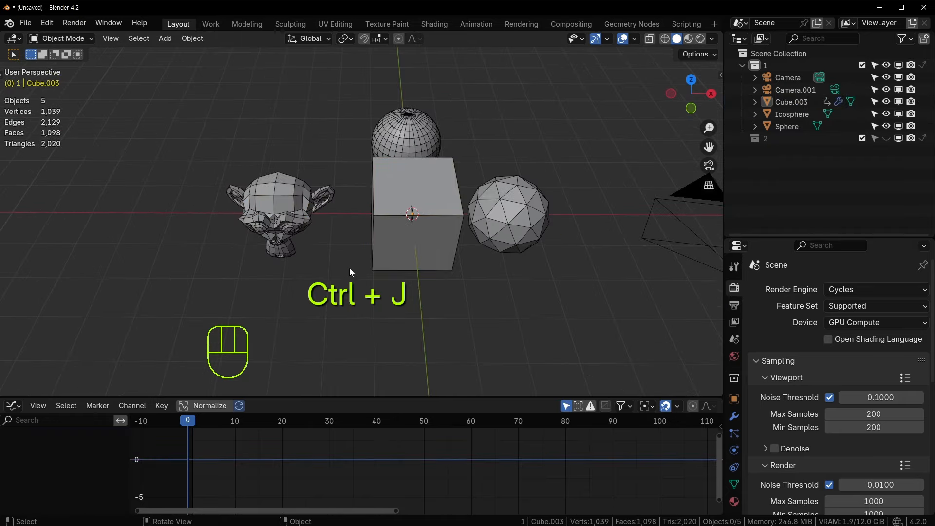
- Separate the joined Cube.003 mesh by loose parts in Edit Mode and return to Object Mode
middle_drag(349, 267, 397, 197)
key(Tab)
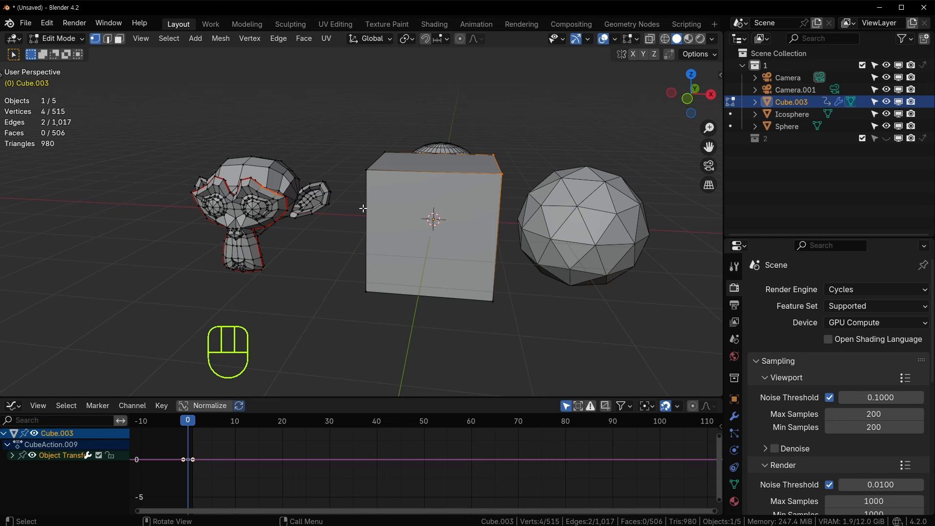
key(p)
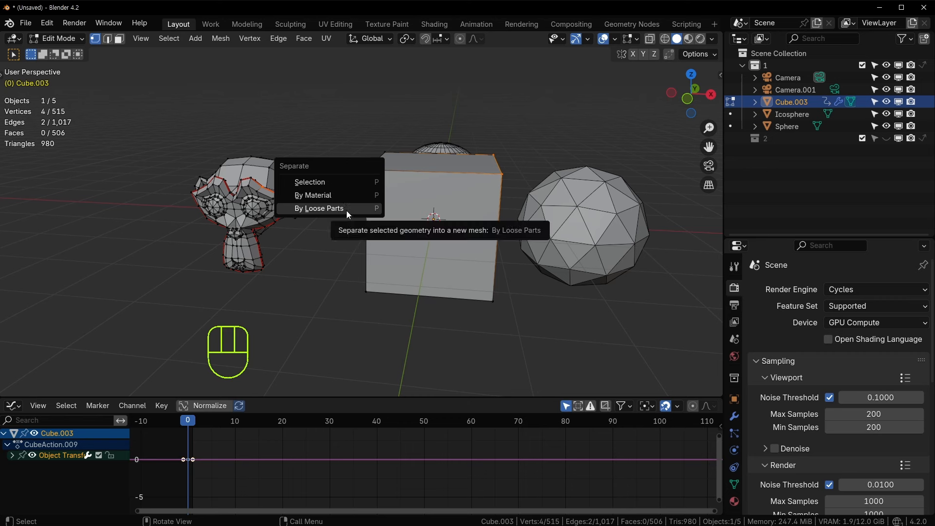
click(347, 211)
key(Tab)
- Select the separated monkey parts and the cube in turn to examine them as individual objects
click(256, 211)
click(212, 218)
click(273, 219)
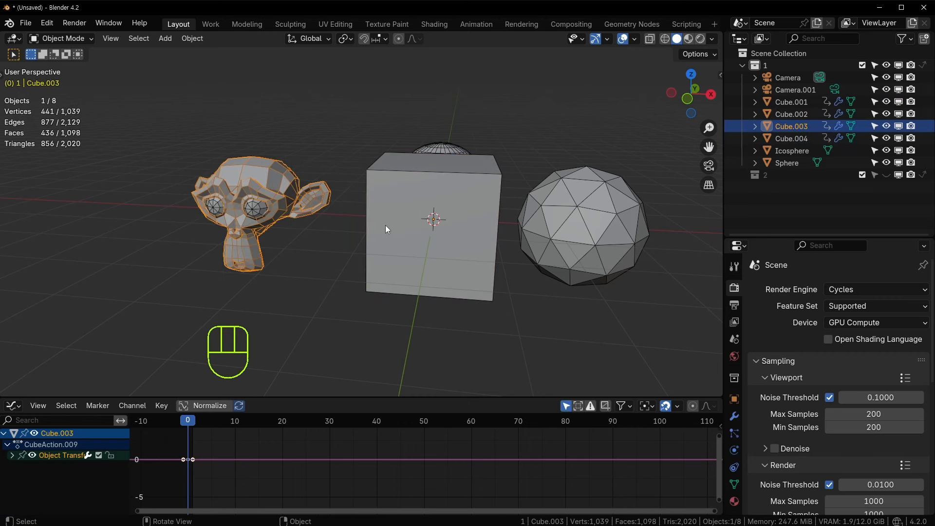
click(385, 225)
click(259, 175)
drag(170, 122, 281, 269)
click(393, 223)
middle_drag(392, 223, 350, 201)
shift+click(464, 239)
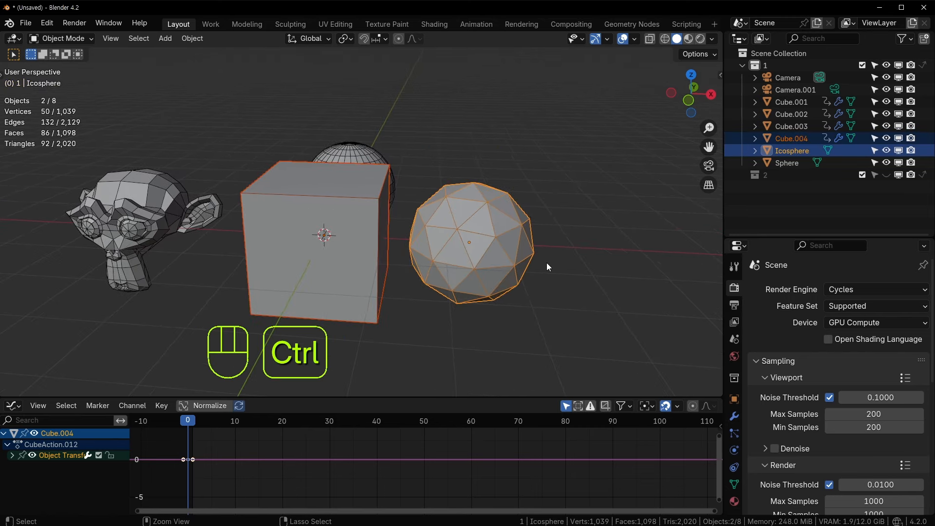
key(ctrl+p)
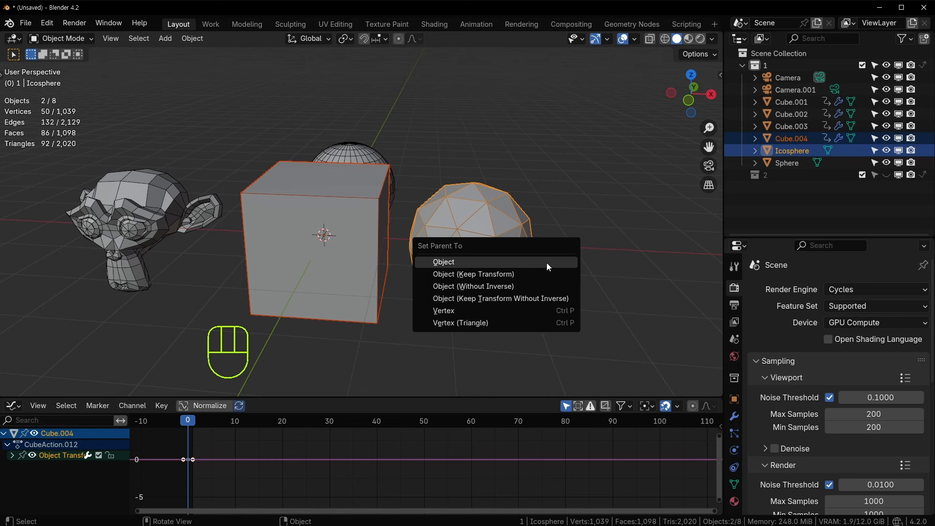
click(382, 235)
- Select the Icosphere and the cube with the cube active, and parent the Icosphere to the cube using the Object option
click(478, 247)
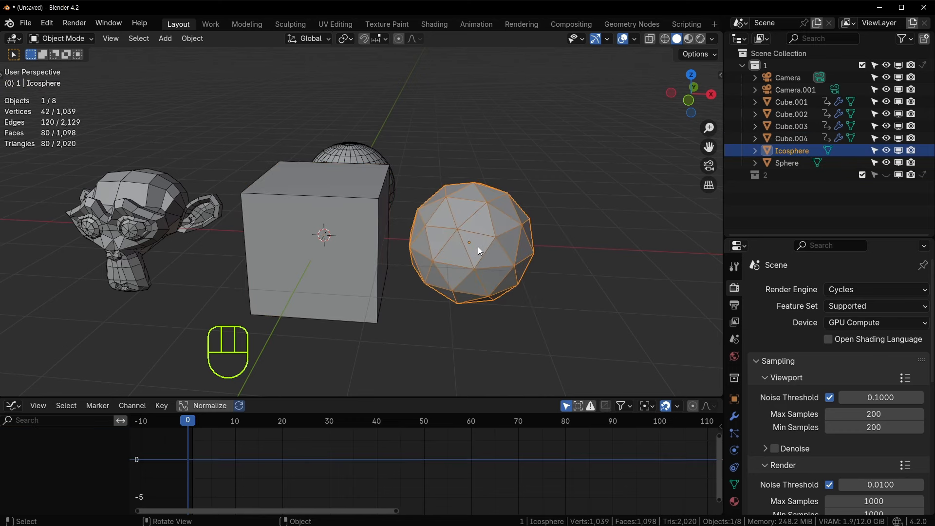
shift+click(325, 234)
key(ctrl+p)
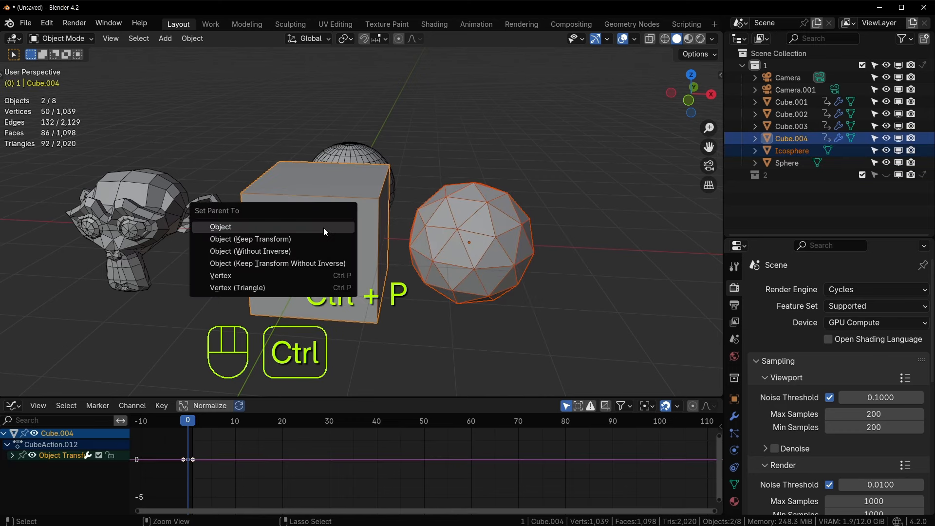
click(325, 233)
click(325, 233)
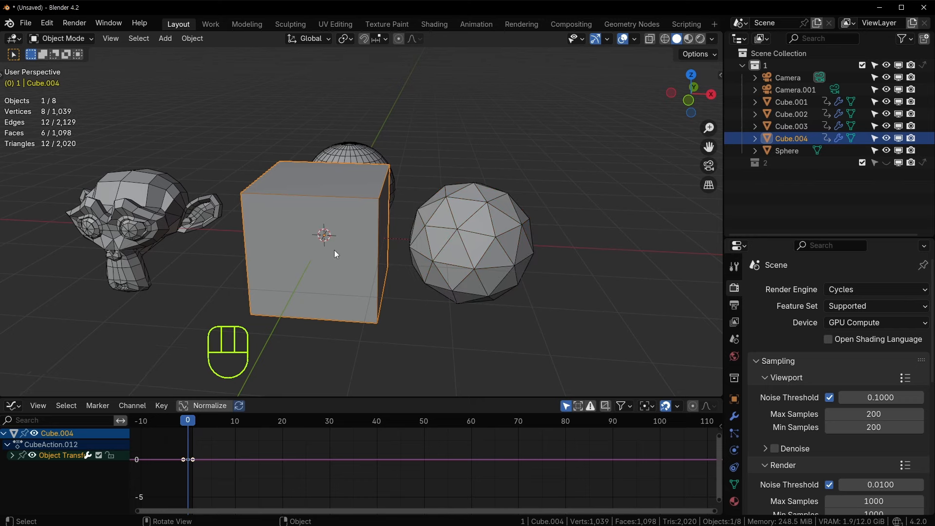
- Try rotating Cube.004 together with its child Icosphere, and undo the rotation and the preceding selection changes
click(435, 255)
click(288, 245)
scroll(421, 254, up, 4)
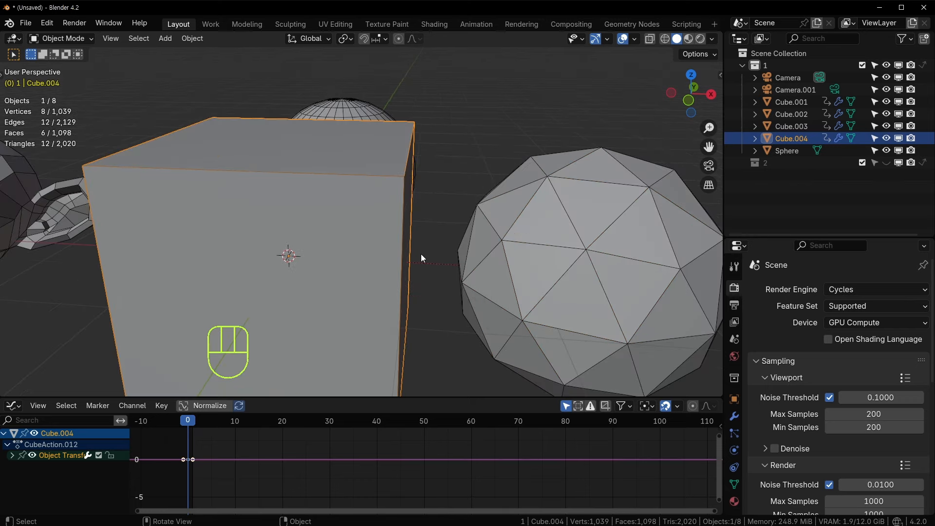
scroll(458, 271, down, 4)
key(r)
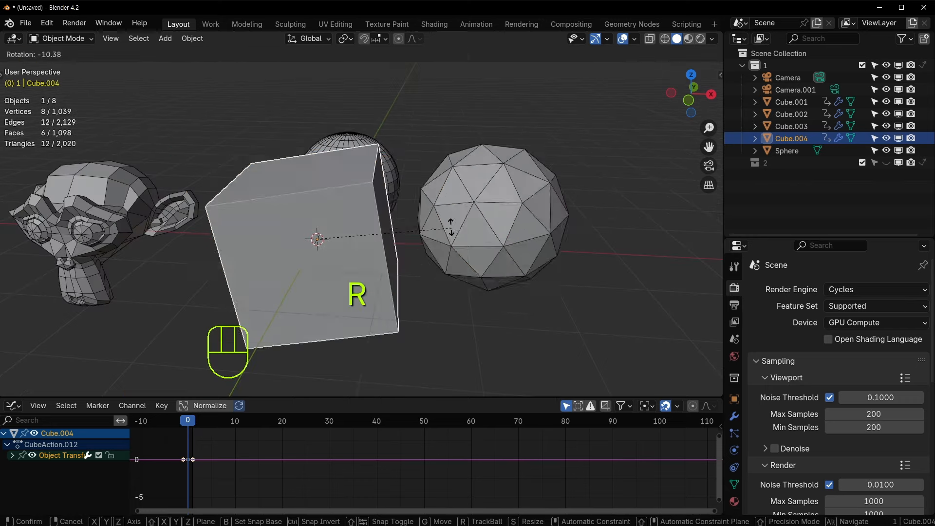
click(349, 127)
key(ctrl+z)
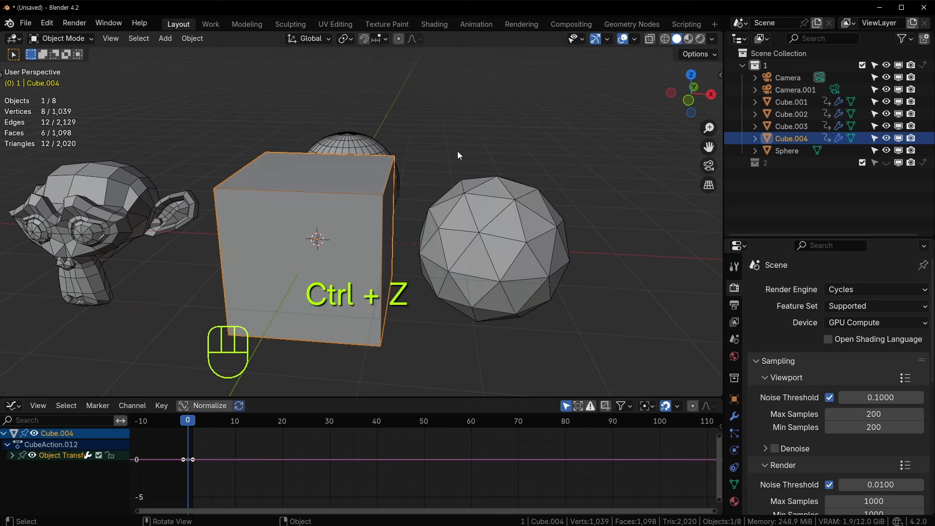
key(ctrl+z)
key(ctrl+z)
scroll(480, 235, down, 4)
key(ctrl+z)
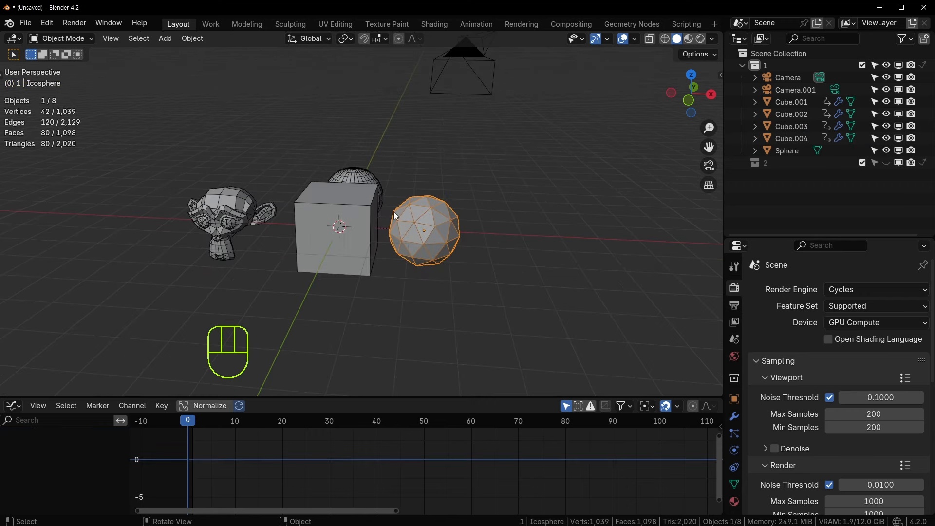
key(ctrl+z)
- Expand Cube.004's hierarchy in the outliner and select its child Icosphere
scroll(490, 212, up, 3)
click(756, 138)
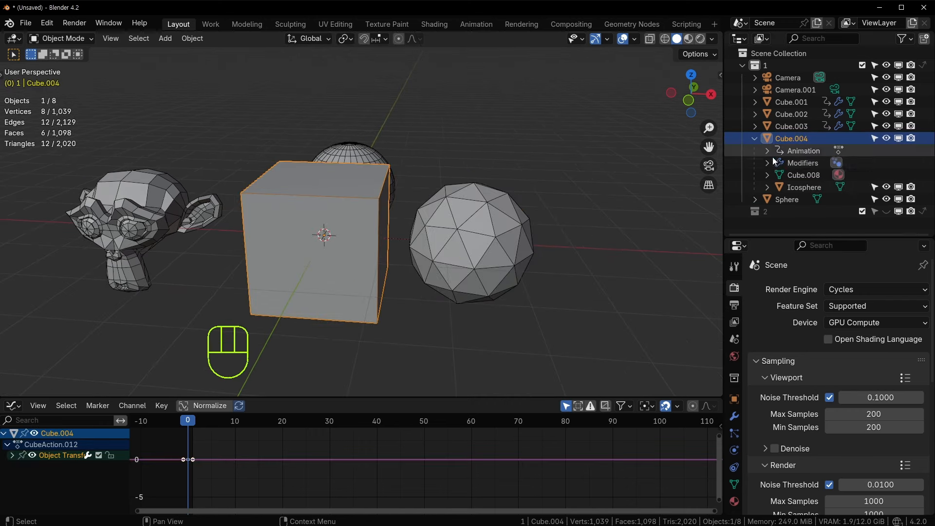
click(798, 192)
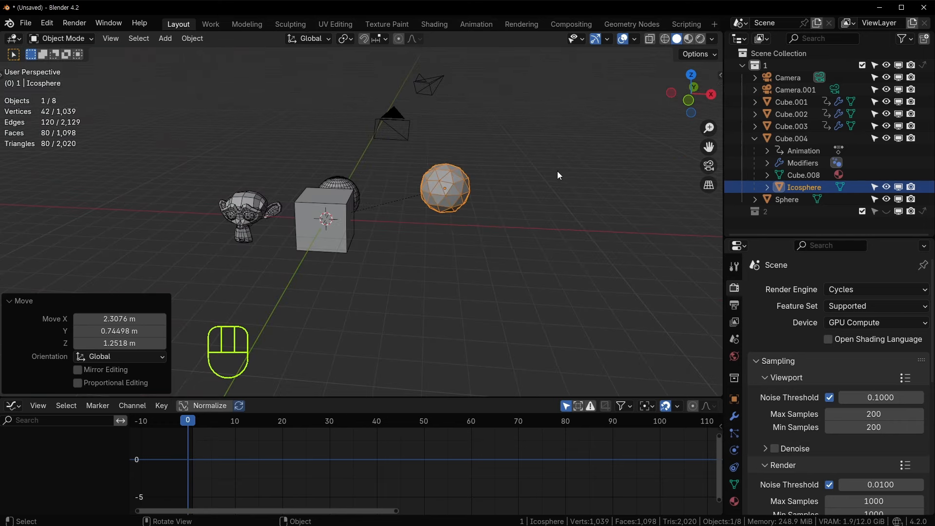
- Move the child Icosphere about -0.25 m in X, -0.05 m in Y and -0.15 m in Z, and clear its parent
key(g)
click(450, 199)
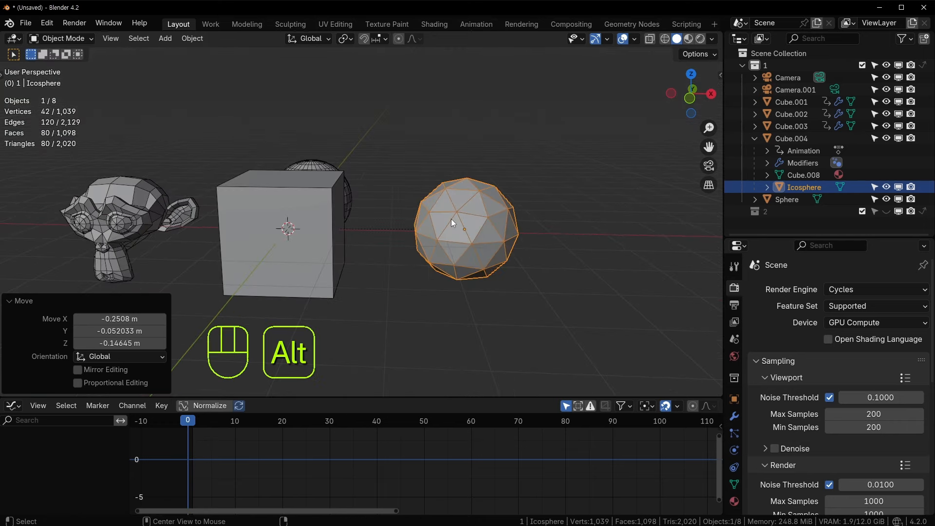
key(alt+p)
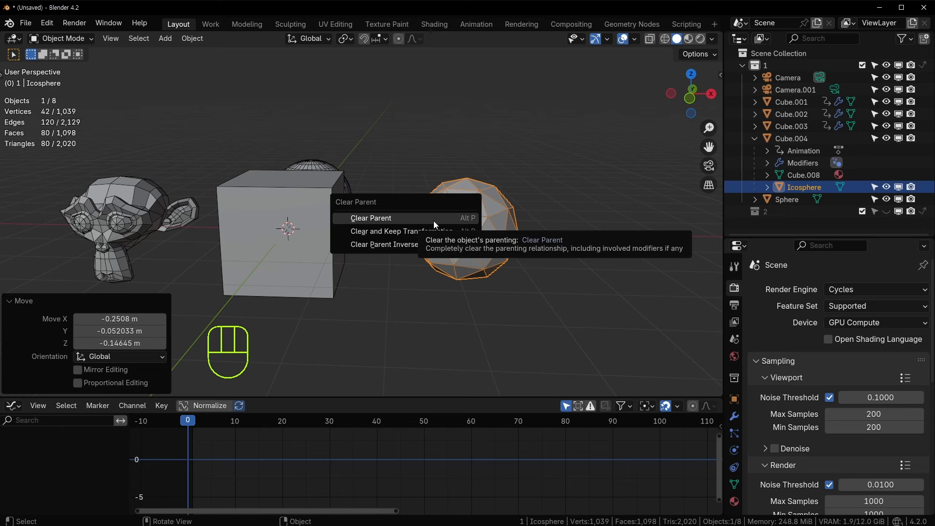
click(397, 217)
- Try rotating Cube.004 without the unparented Icosphere, and undo the rotation
scroll(395, 272, up, 3)
click(261, 259)
key(r)
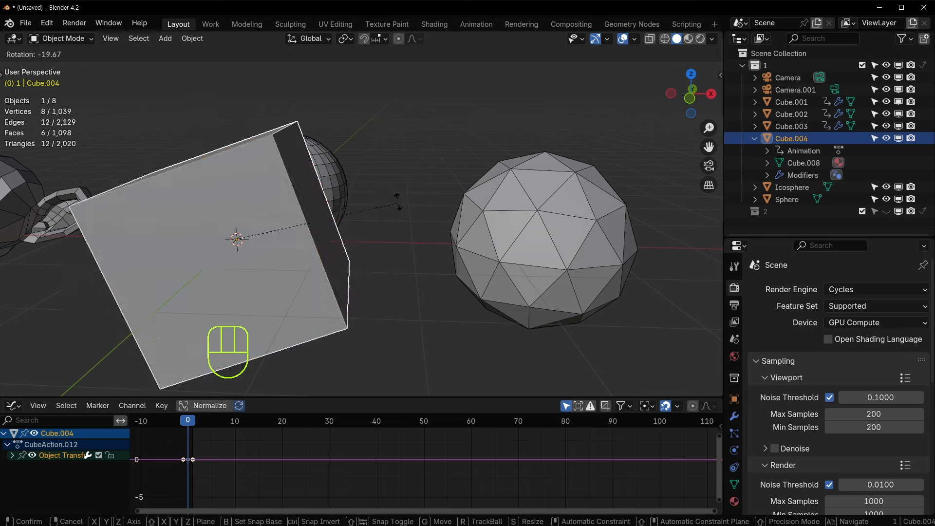
click(398, 198)
key(ctrl+z)
- Select the Icosphere and view the Quick Favorites list
shift+middle_drag(310, 225, 402, 199)
scroll(353, 207, down, 4)
click(536, 190)
middle_drag(536, 190, 526, 187)
scroll(526, 186, up, 4)
shift+middle_drag(526, 187, 332, 212)
key(q)
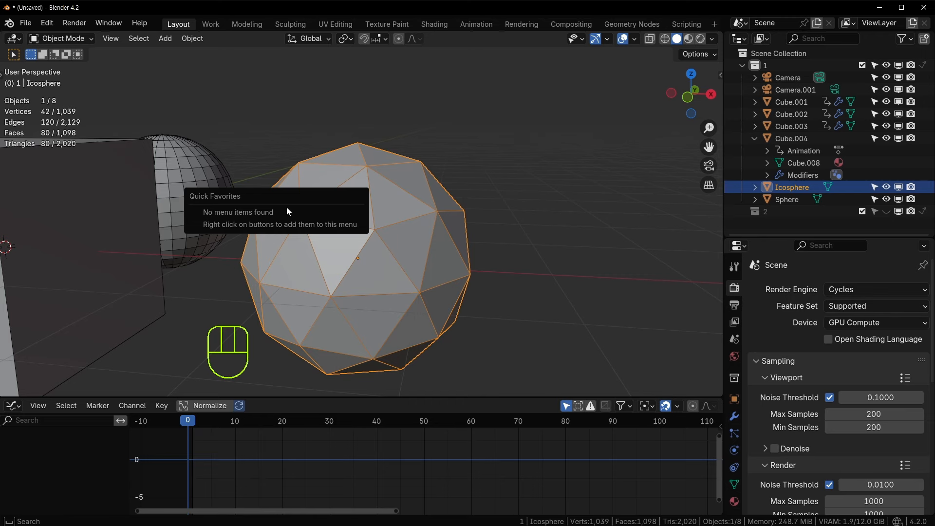
middle_drag(524, 211, 409, 223)
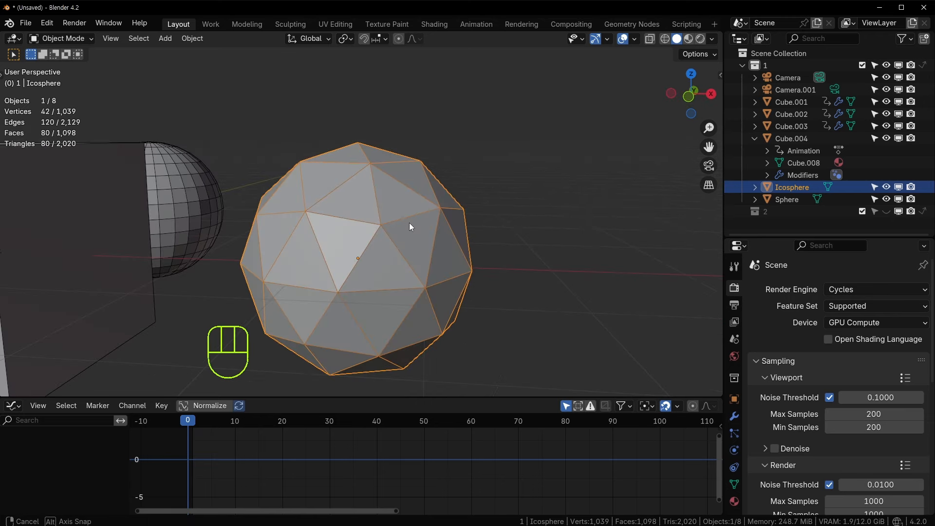
key(q)
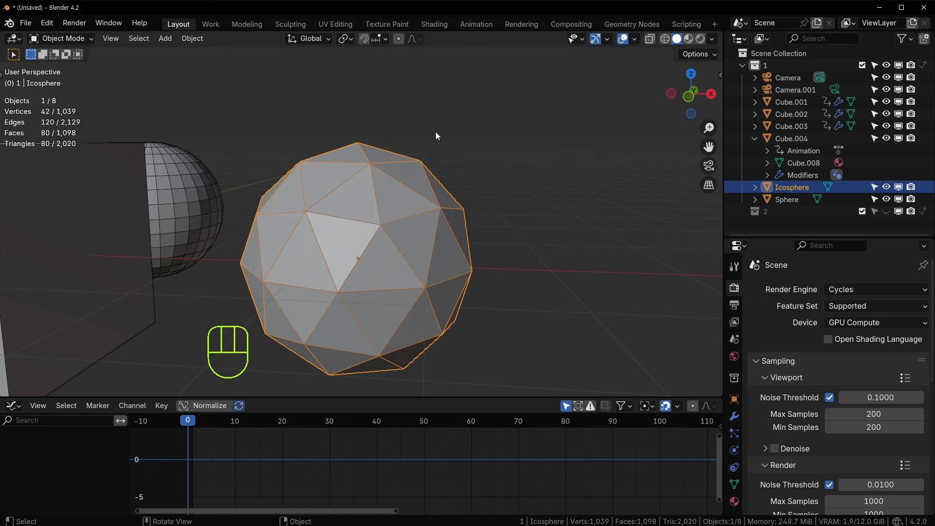
- Try Shade Auto Smooth on the Icosphere from its object commands, and undo the shading
middle_drag(436, 132, 293, 223)
right_click(293, 222)
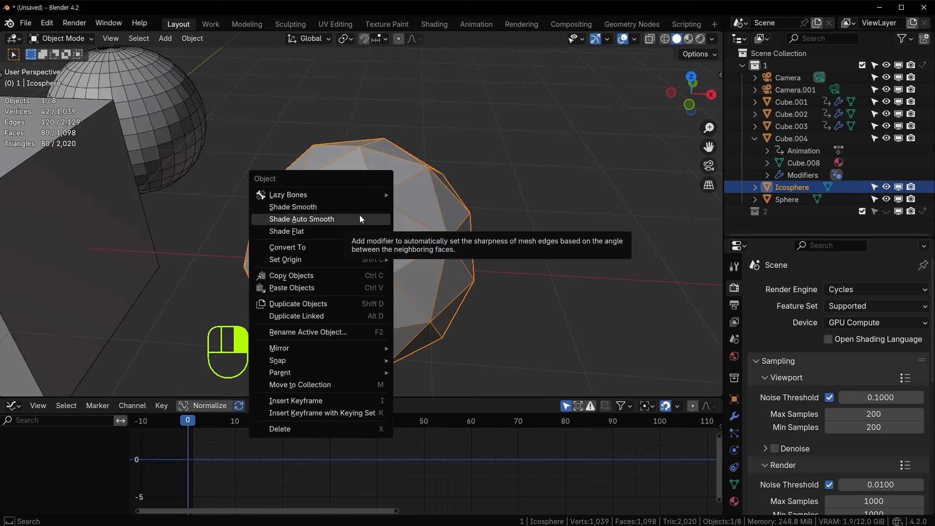
click(312, 219)
key(ctrl+z)
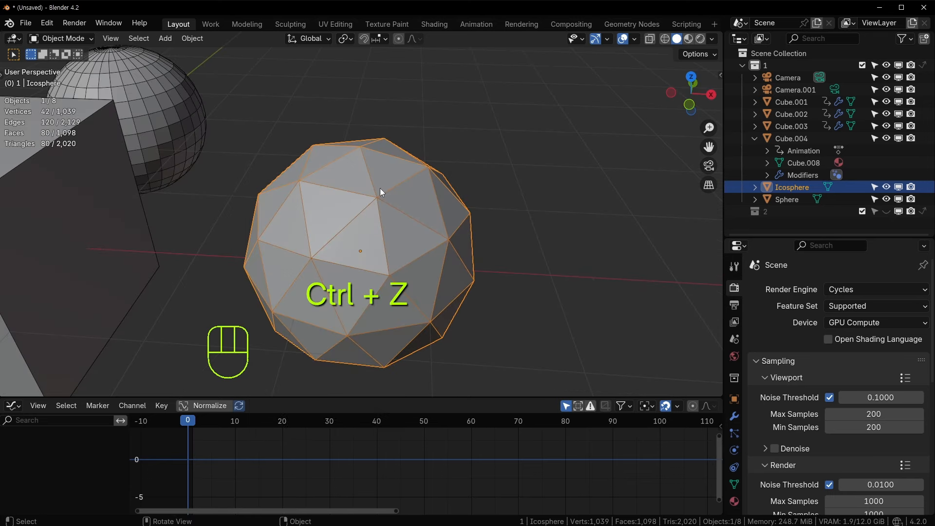
- Add the Shade Auto Smooth command to Quick Favorites
right_click(361, 209)
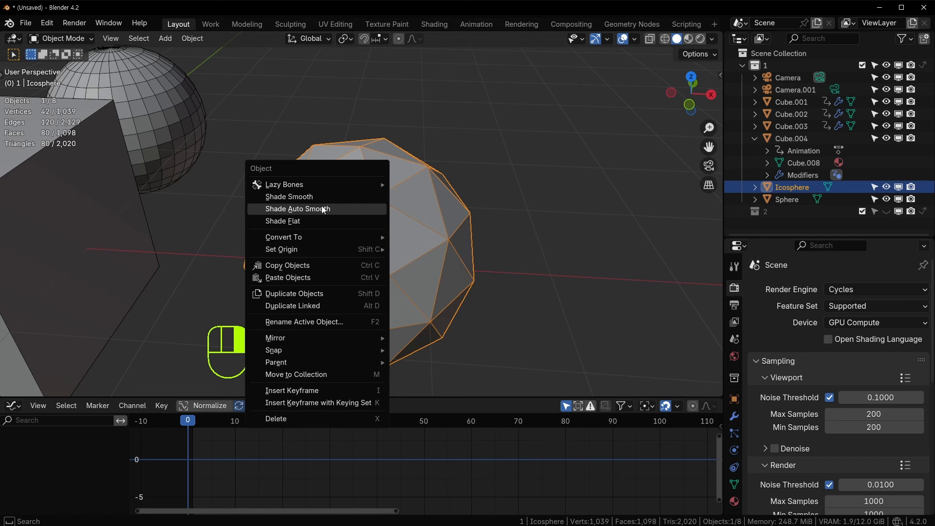
right_click(310, 209)
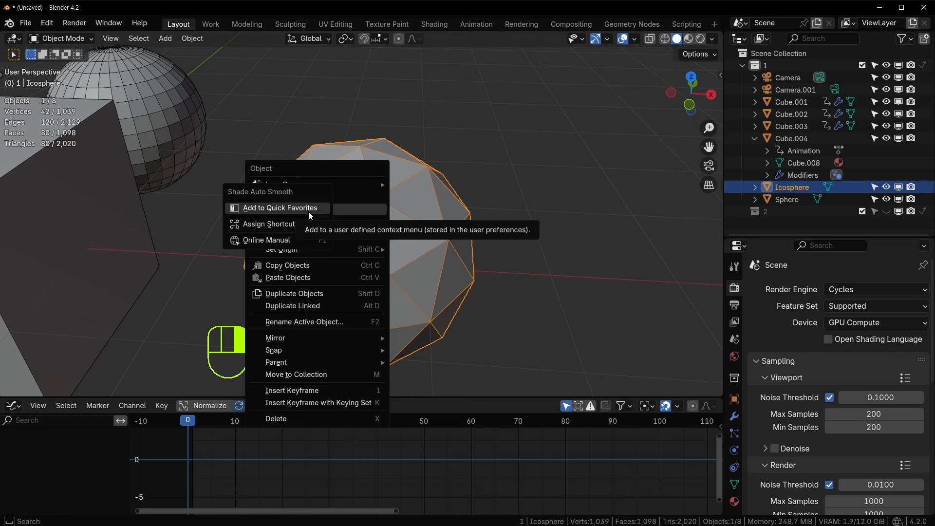
key(Escape)
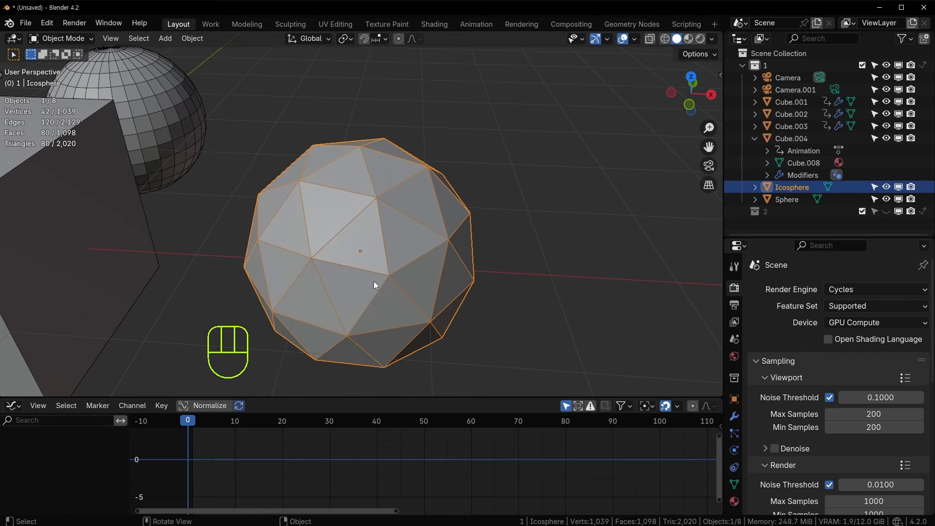
- Apply Shade Auto Smooth to the Icosphere from Quick Favorites
scroll(374, 281, down, 4)
key(q)
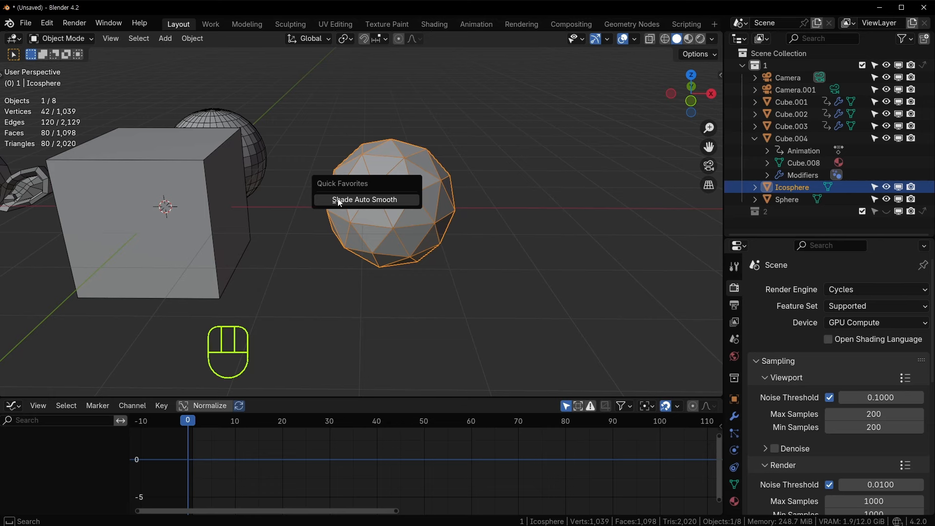
click(382, 201)
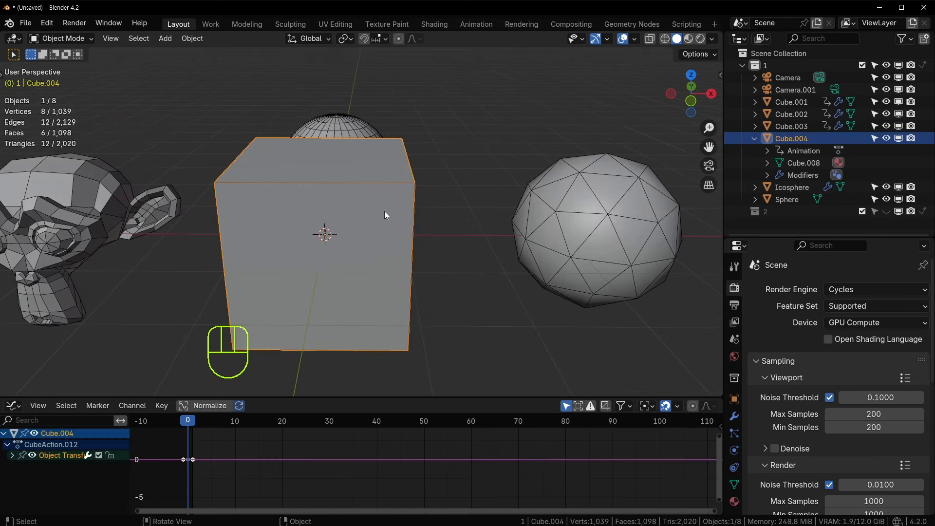
- Try rotating the cube freehand about the viewing axis, and undo the rotation
key(ctrl+z)
key(r)
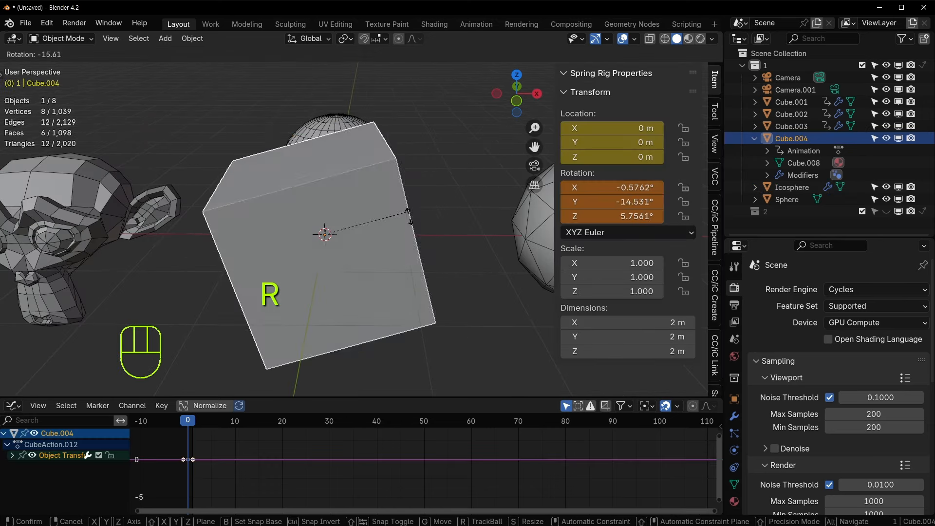
click(424, 241)
key(ctrl+z)
shift+middle_drag(360, 260, 357, 233)
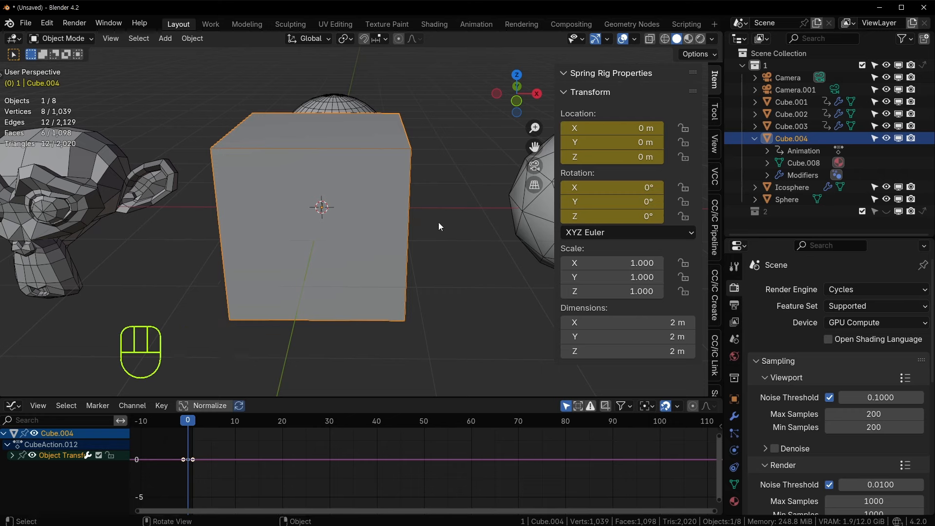
- Try scaling the cube uniformly, and undo the scaling
key(s)
click(613, 242)
key(ctrl+z)
key(s)
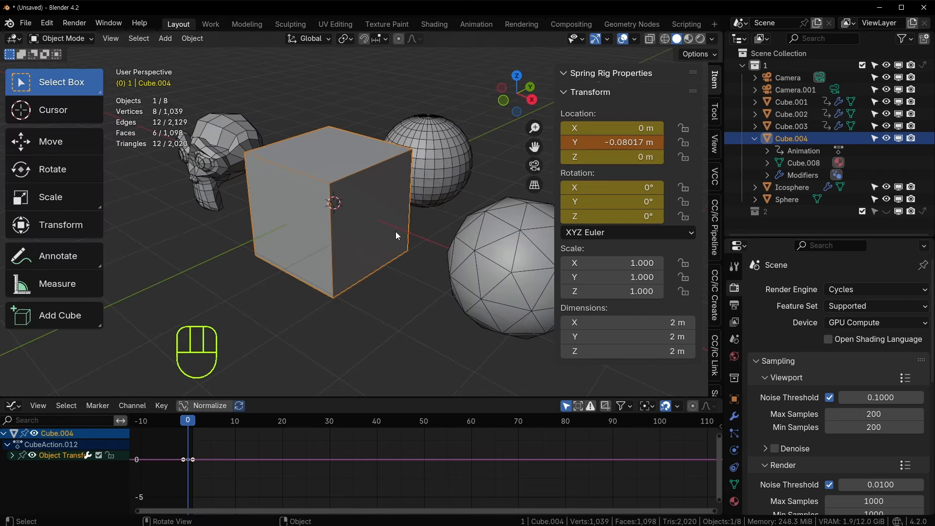
- Try scaling the cube along the global X axis by a factor of about 2, and undo the stretch
key(s)
key(x)
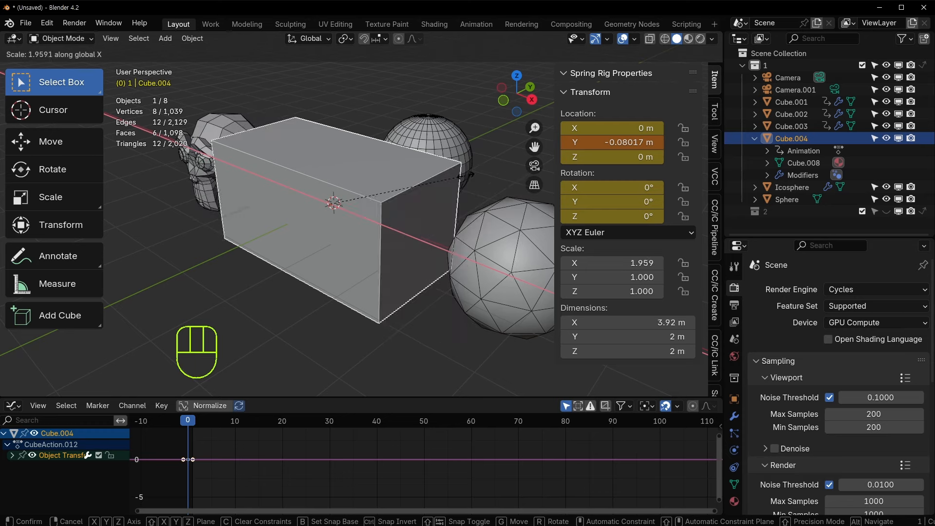
click(355, 165)
key(ctrl+z)
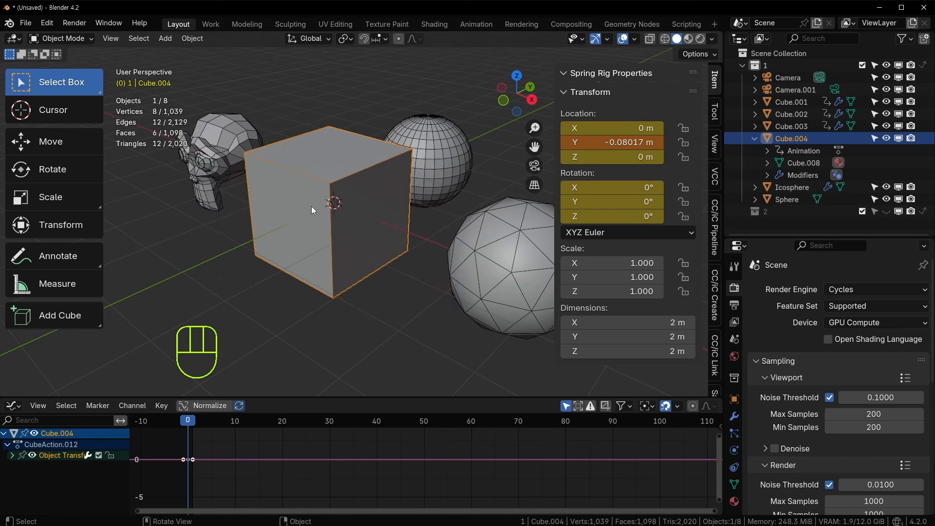
- Toggle the 3D viewport's toolbar, leaving it hidden, and show the sidebar with the cube's transform values
shift+middle_drag(337, 199, 350, 217)
key(t)
key(t)
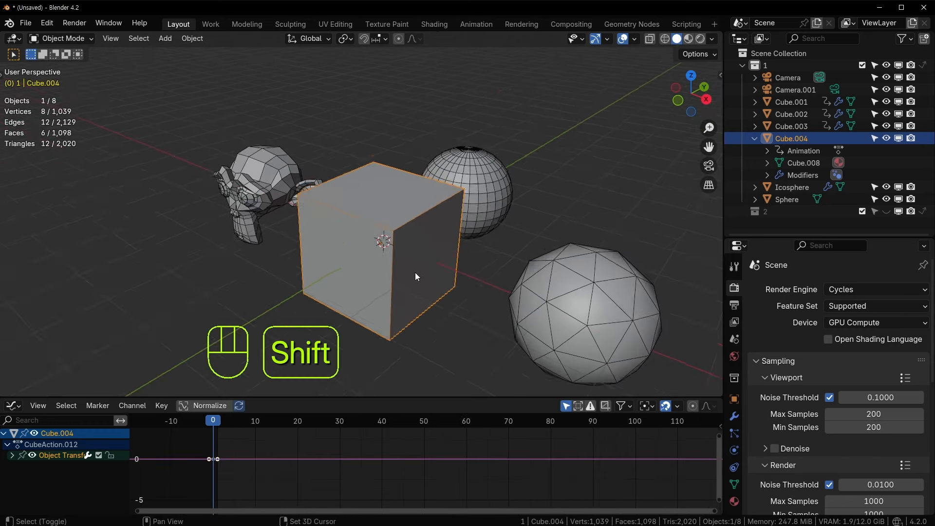
shift+middle_drag(415, 273, 417, 224)
key(n)
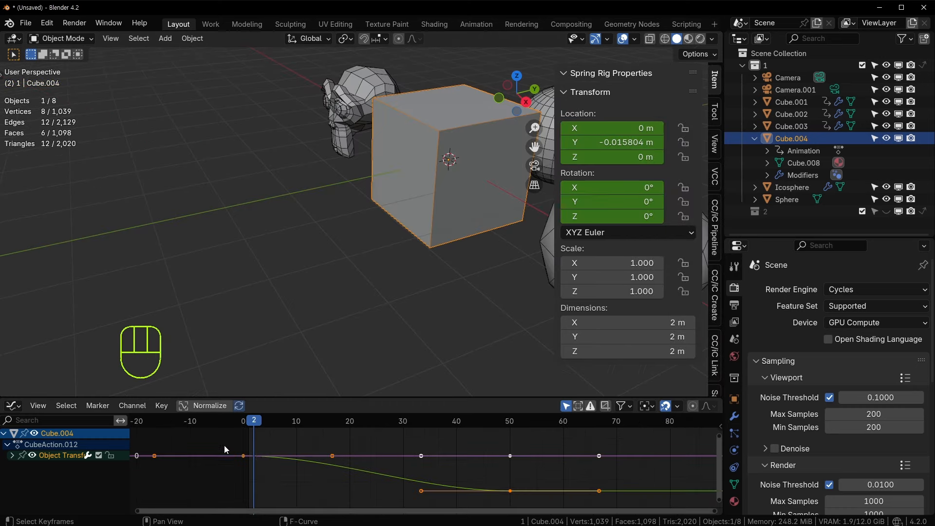
- Select all of the cube's keyframes in the Graph Editor and try Linear interpolation on them
click(319, 488)
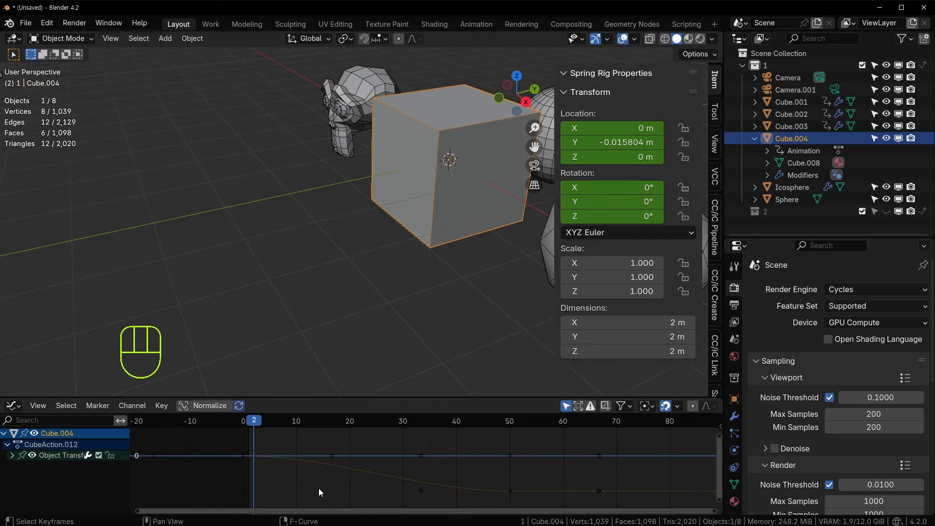
key(a)
shift+middle_drag(421, 483, 388, 473)
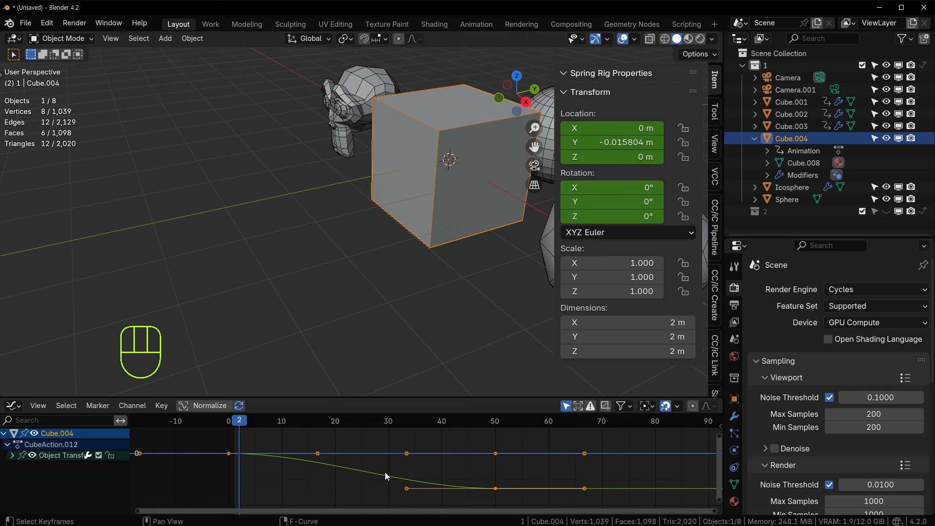
key(t)
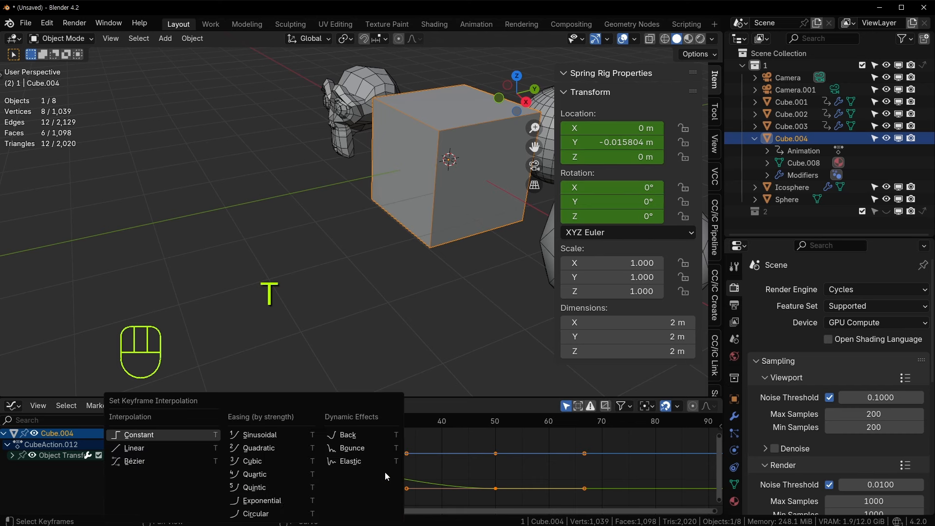
click(163, 448)
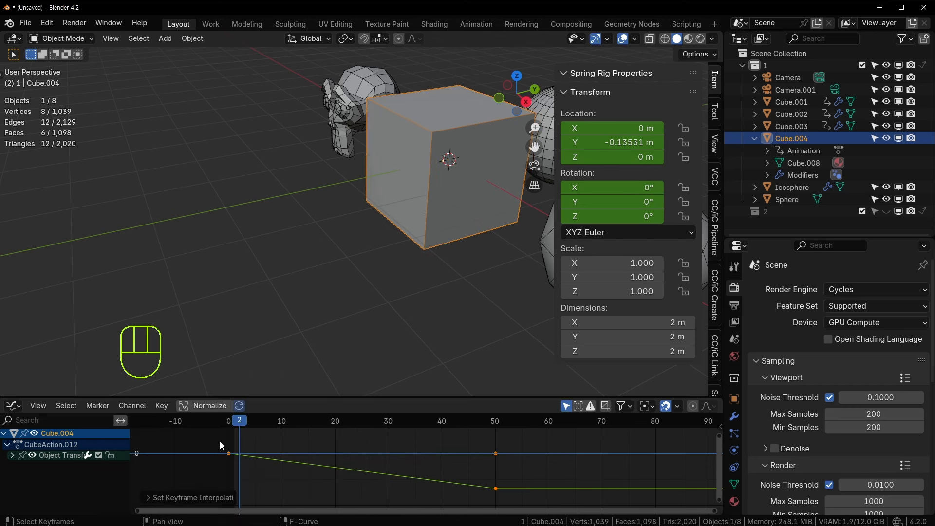
- Try Constant interpolation on the selected keyframes, and return them to Bézier
key(t)
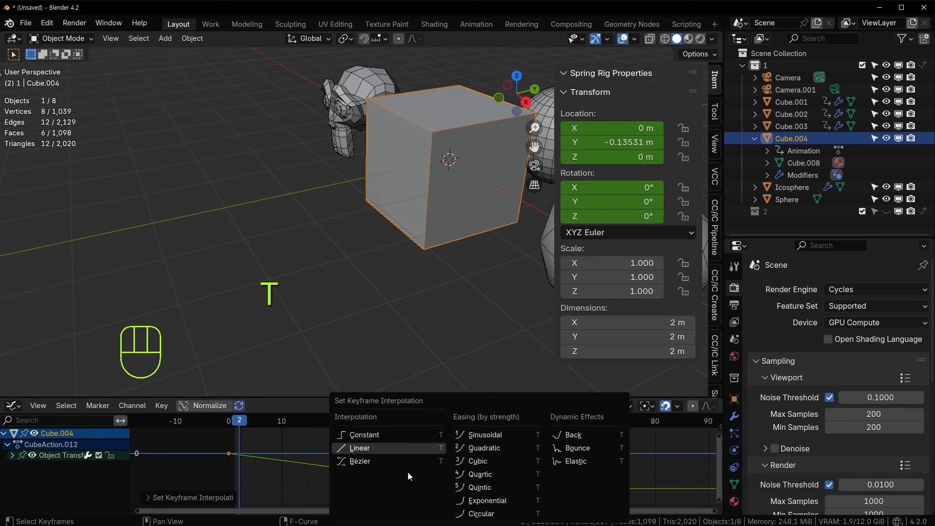
click(347, 435)
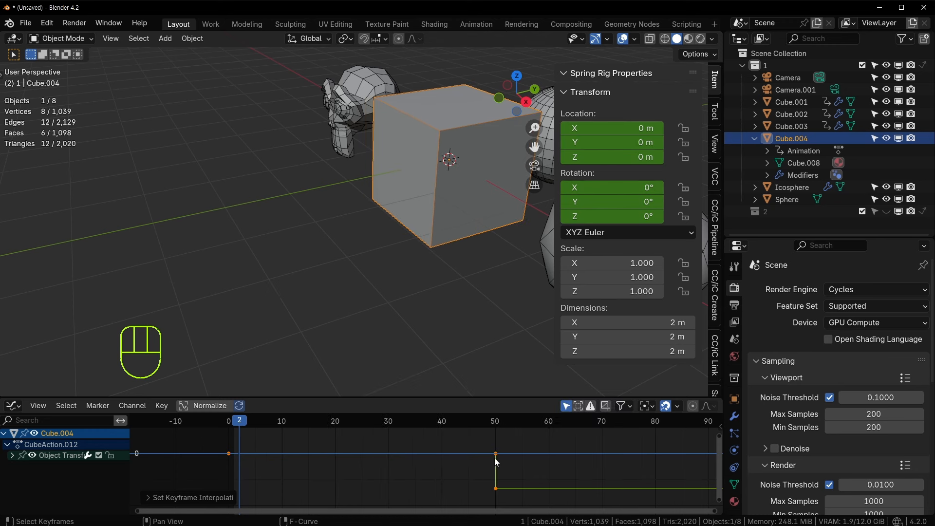
key(t)
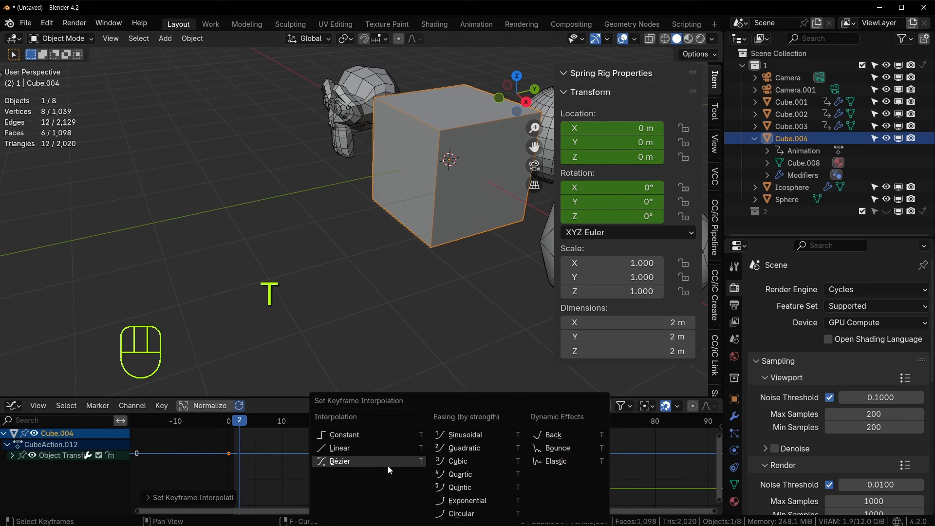
click(388, 466)
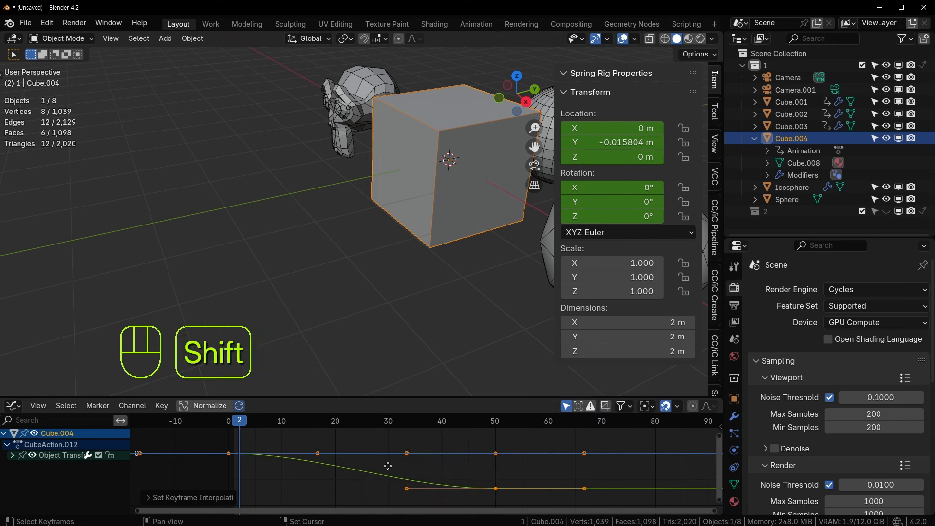
shift+scroll(387, 466, down, 2)
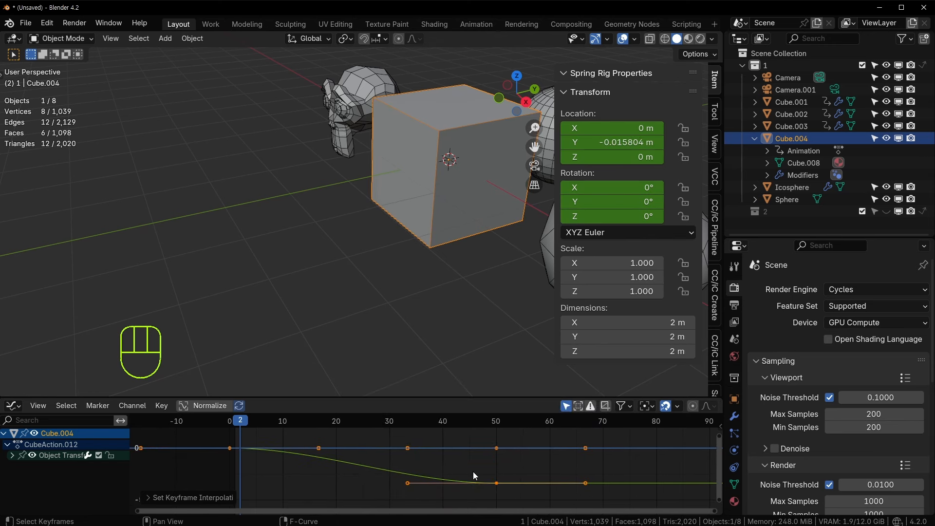
- Unwrap the UVs of the whole monkey head mesh in Edit Mode, running Unwrap twice on all its geometry
shift+middle_drag(446, 261, 441, 273)
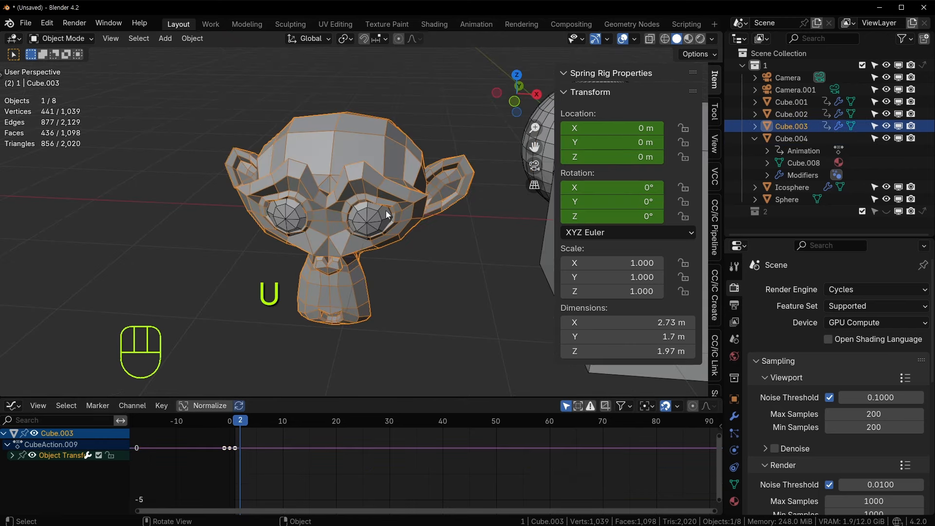
middle_drag(418, 207, 409, 256)
key(Tab)
key(a)
key(u)
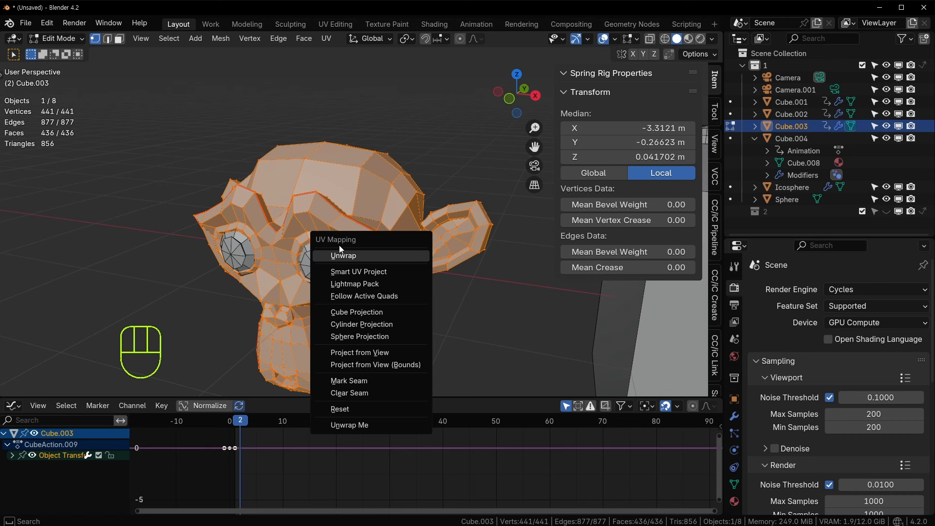
click(363, 257)
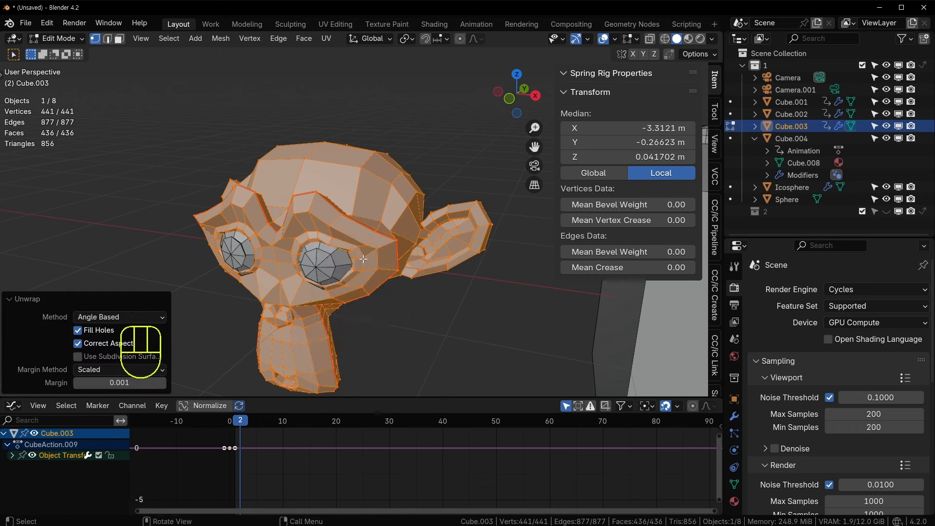
key(u)
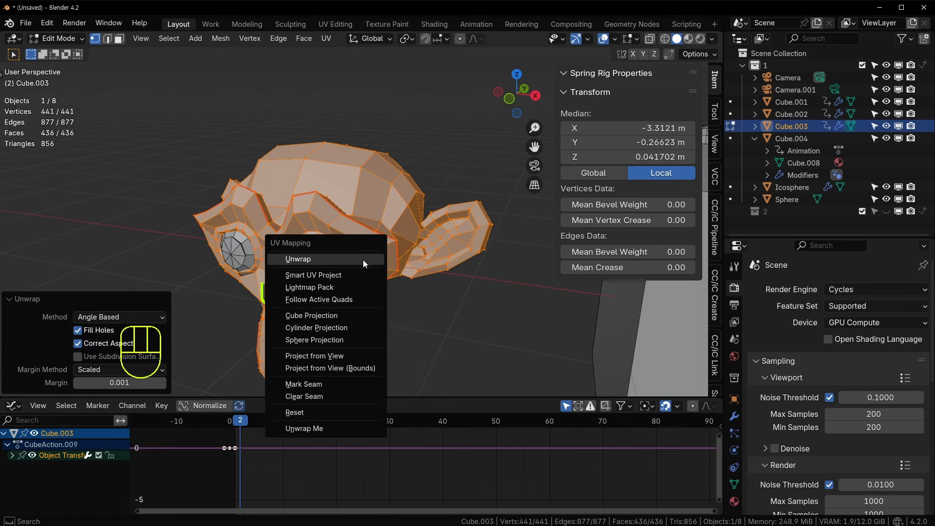
click(328, 258)
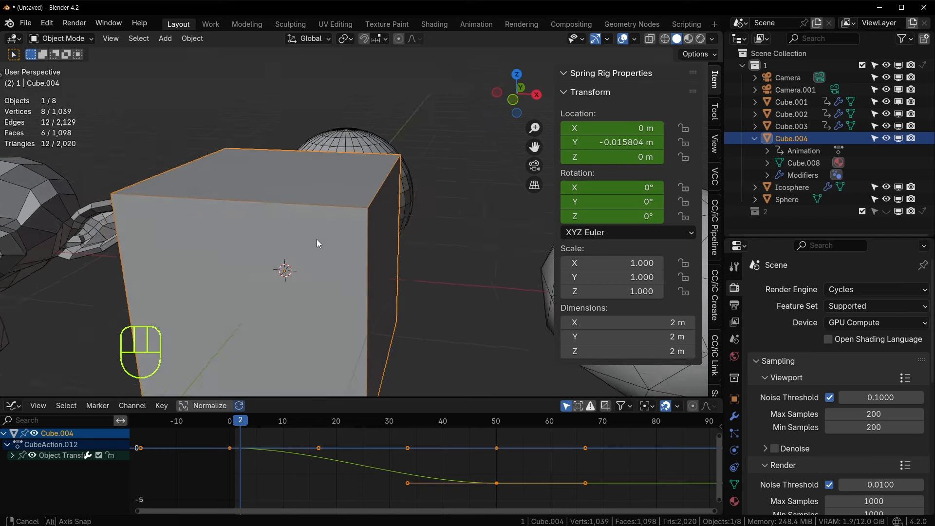
- Rip the cube's near top corner vertex in Edit Mode, pulling the top face's corner upward
key(Tab)
key(1)
middle_drag(415, 230, 350, 240)
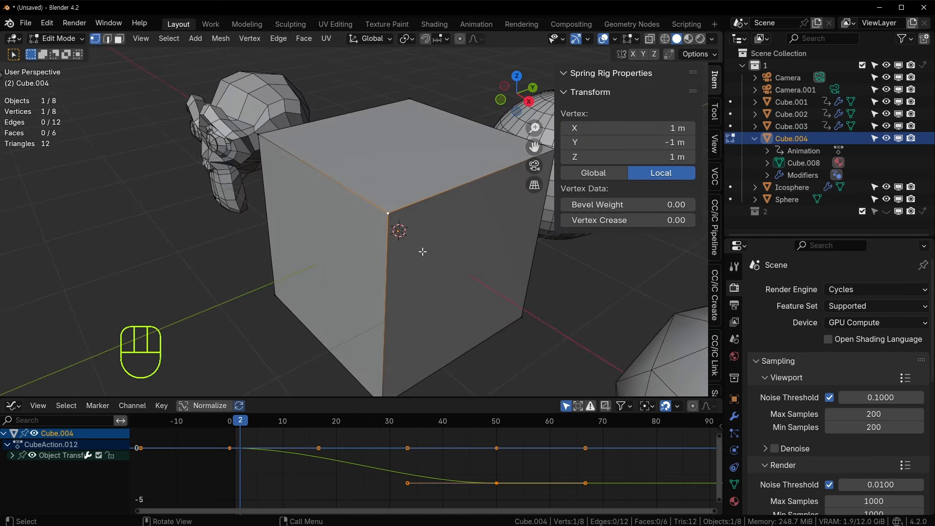
click(422, 252)
click(385, 204)
key(v)
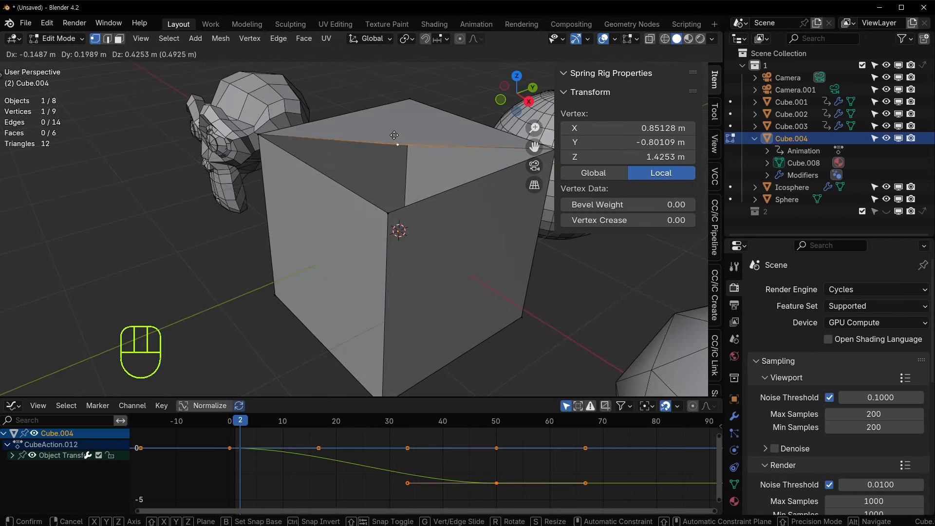
click(395, 170)
- Rip the same cube corner again, moving the side face's vertex about -0.187 m in X and -0.275 m in Y
key(ctrl+z)
key(v)
key(v)
click(389, 220)
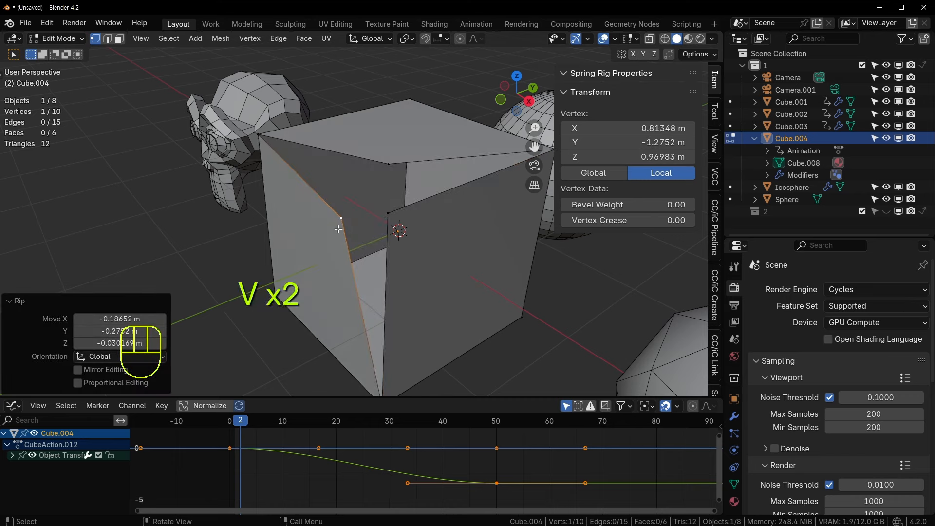
- Move the remaining vertex at the ripped cube corner freehand, away from the two ripped vertices
key(v)
key(g)
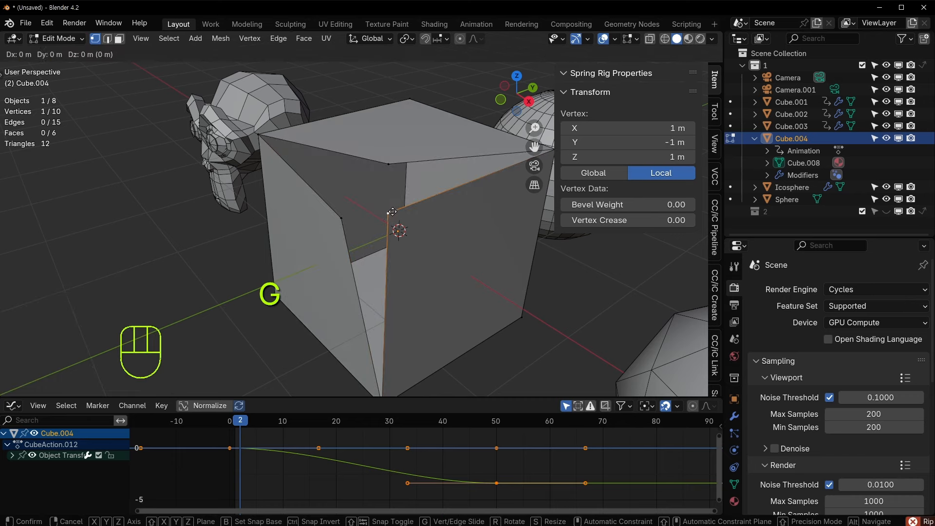
click(440, 228)
mouse_move(440, 228)
middle_down()
mouse_move(319, 228)
mouse_move(477, 225)
mouse_move(442, 221)
middle_up()
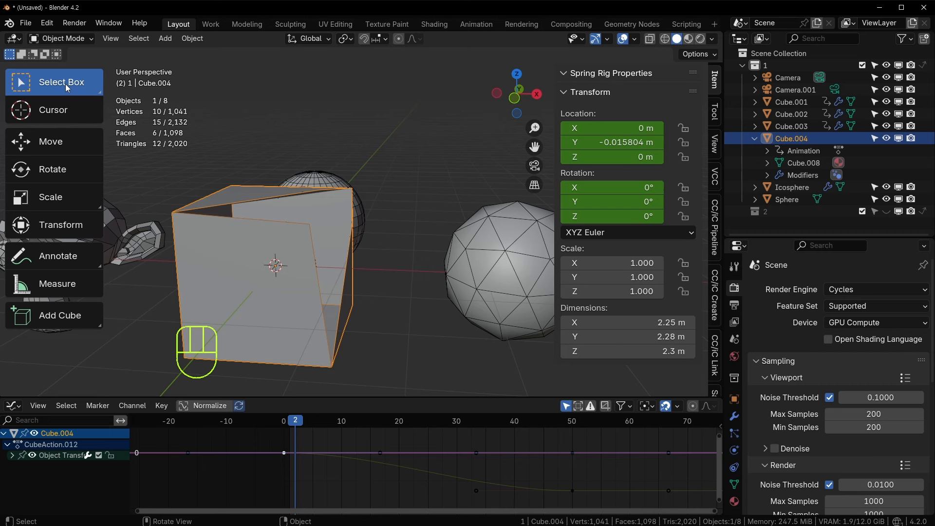
- Cycle through the selection tools in Object Mode, passing Select Circle and returning to Select Box
mouse_move(66, 84)
mouse_down()
mouse_move(59, 148)
mouse_move(61, 138)
mouse_move(69, 172)
mouse_move(84, 85)
mouse_up()
middle_drag(282, 212, 284, 223)
key(w)
key(w)
key(w)
key(w)
key(w)
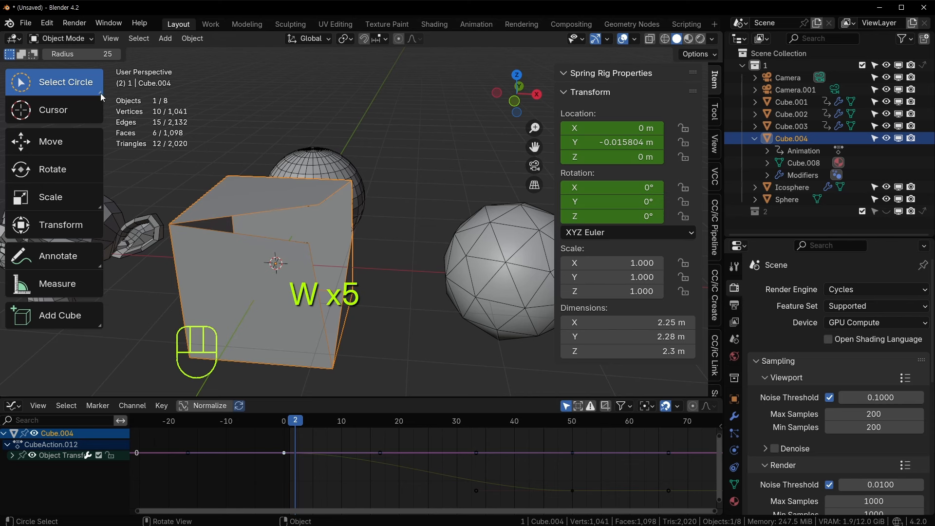
key(w)
key(w)
key(w)
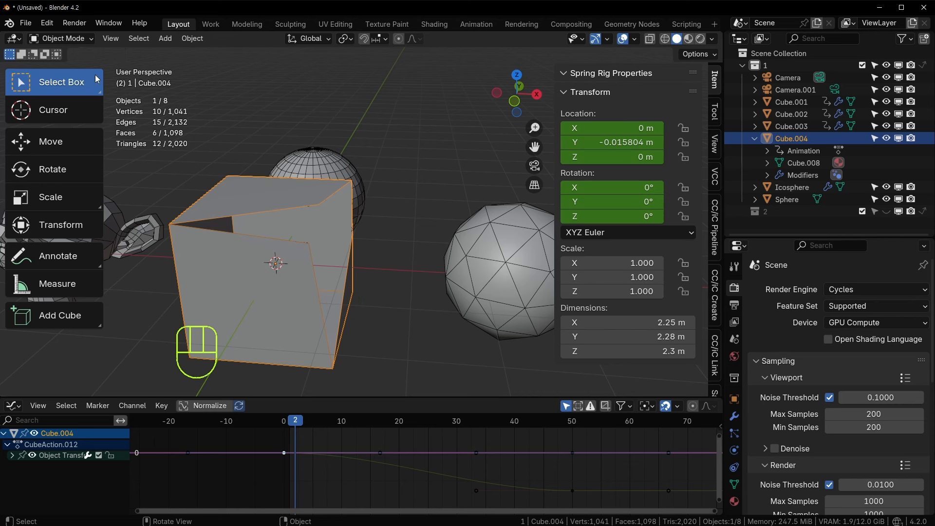
- Set the selection tool to Tweak and cycle once through all the selection tools back to it
key(w)
key(w)
key(w)
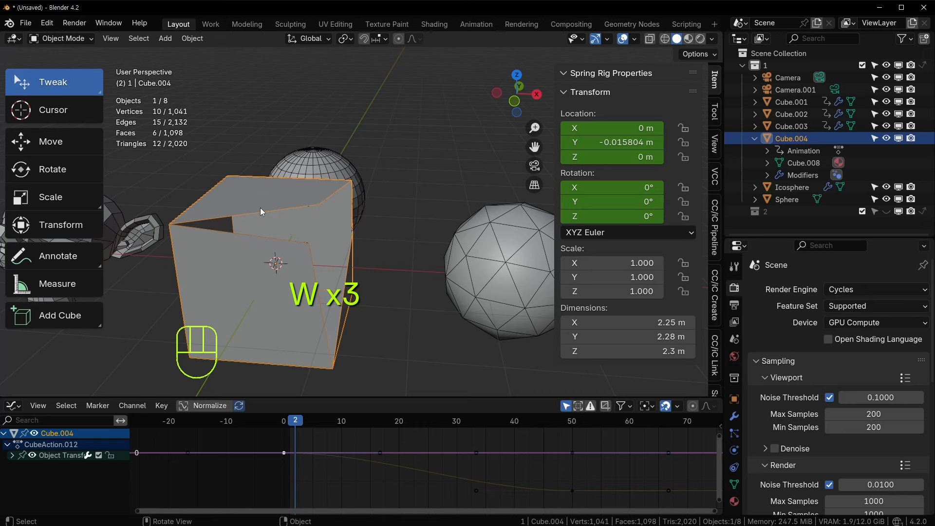
mouse_move(260, 207)
middle_down()
mouse_move(295, 273)
mouse_move(267, 249)
mouse_move(265, 291)
middle_up()
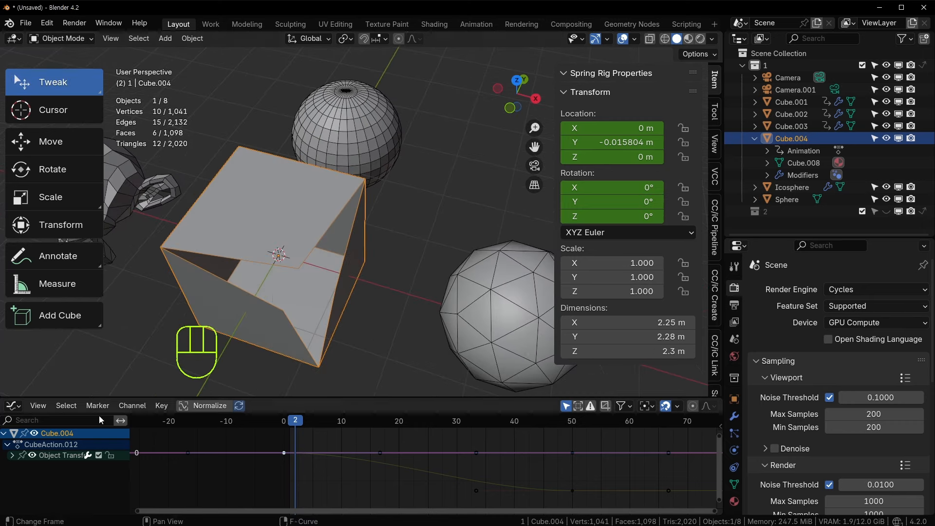
key(w)
key(w)
key(w)
key(w)
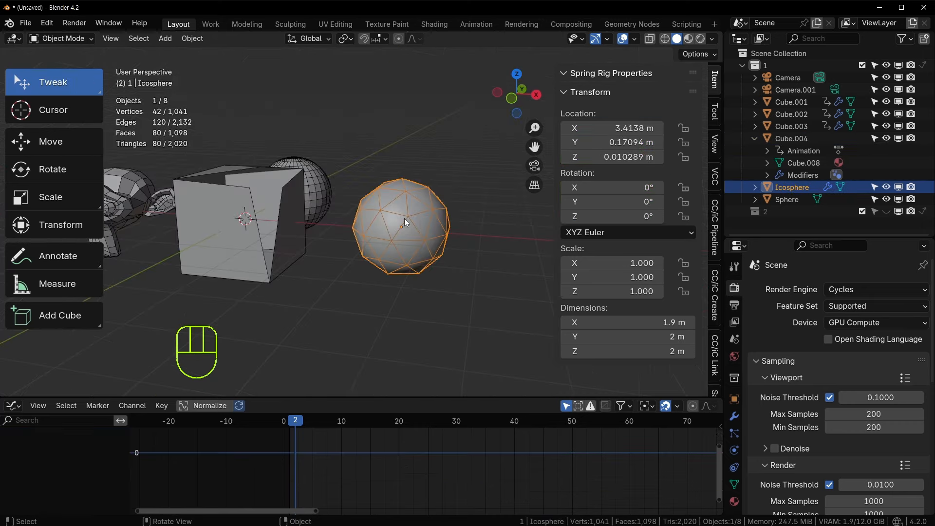
- Try deleting the Icosphere, and undo the deletion
key(x)
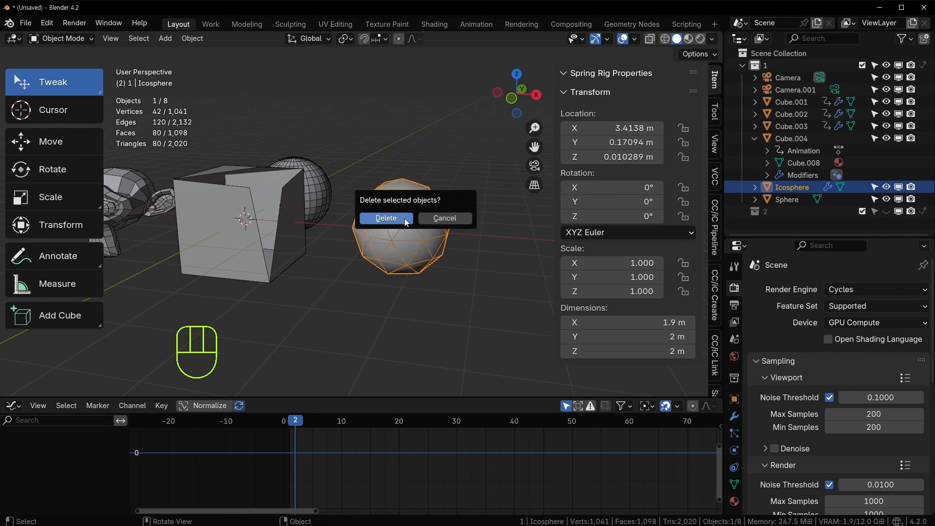
click(386, 218)
mouse_move(404, 218)
shift+middle_down()
mouse_move(419, 234)
mouse_move(387, 211)
shift+middle_up()
key(ctrl+z)
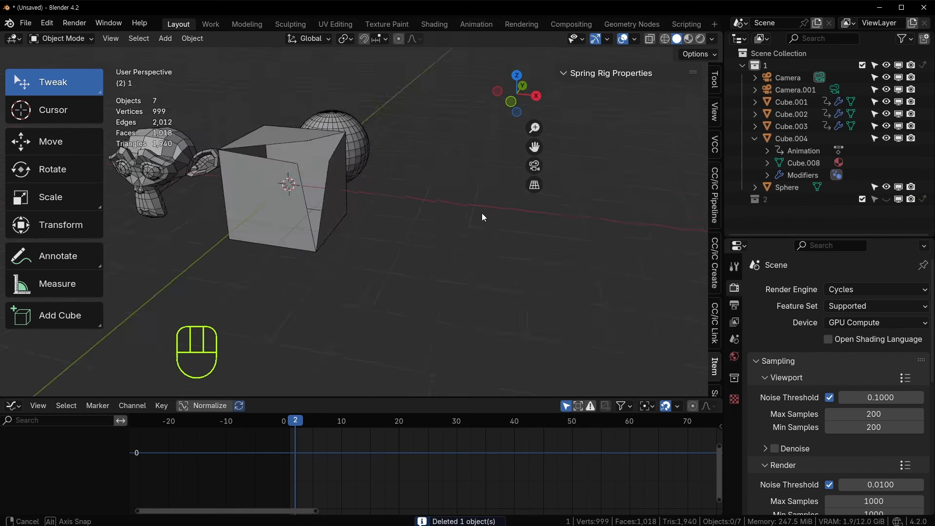
middle_drag(482, 213, 481, 221)
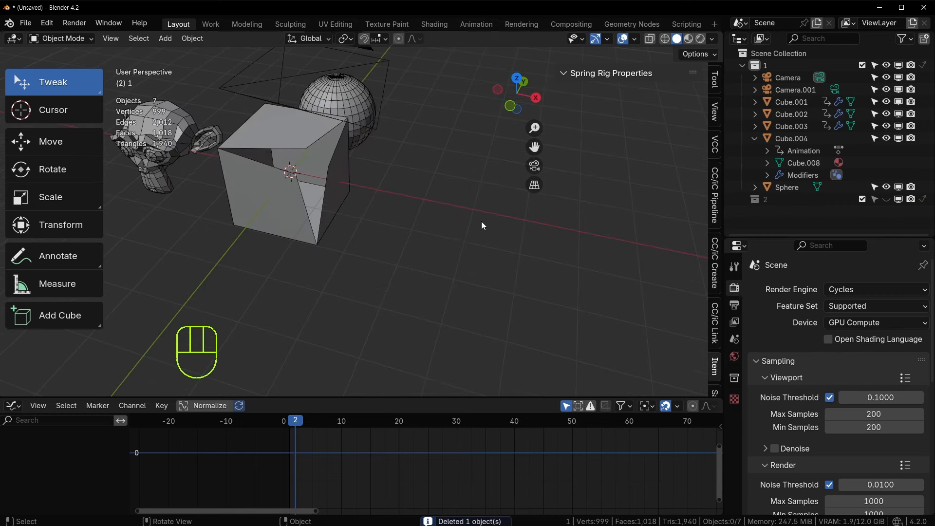
key(ctrl+z)
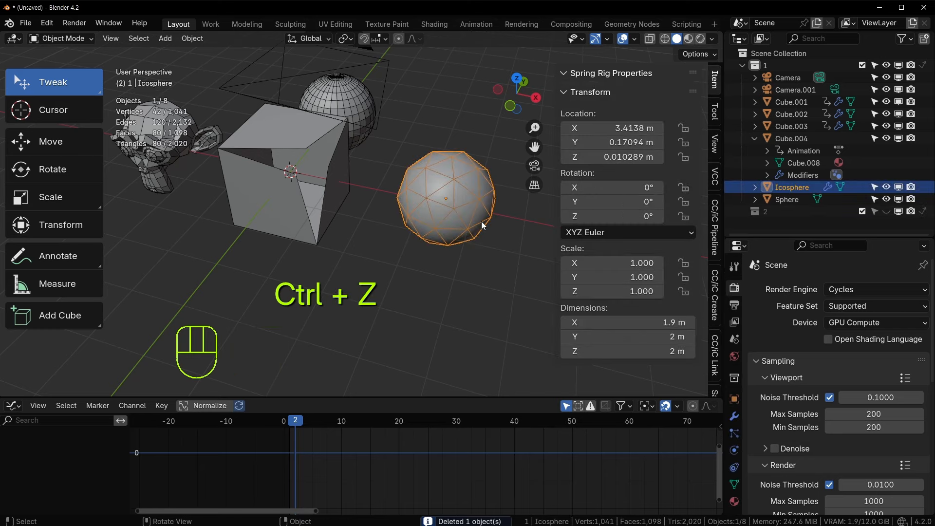
- Frame the Icosphere and switch the viewport shading to Rendered
scroll(481, 221, up, 4)
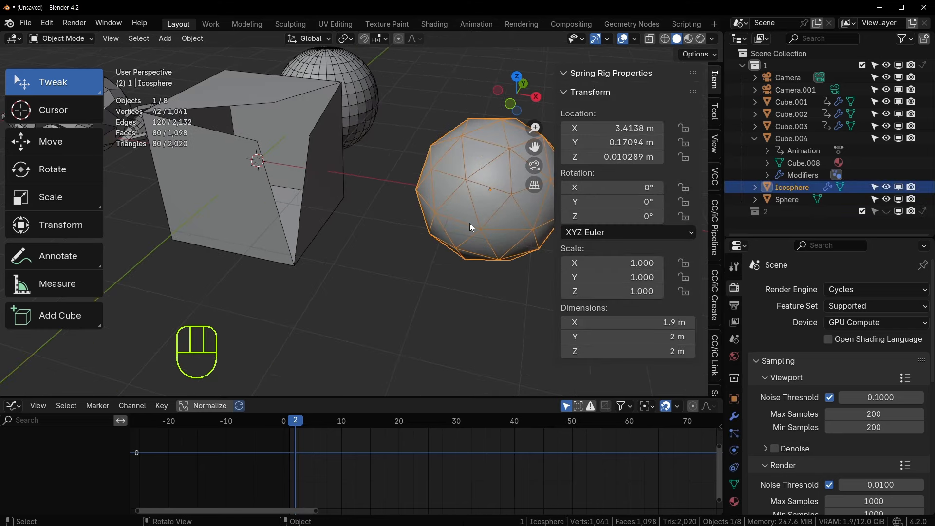
mouse_move(461, 227)
shift+middle_down()
mouse_move(359, 236)
mouse_move(321, 204)
mouse_move(250, 225)
mouse_move(390, 222)
shift+middle_up()
key(z)
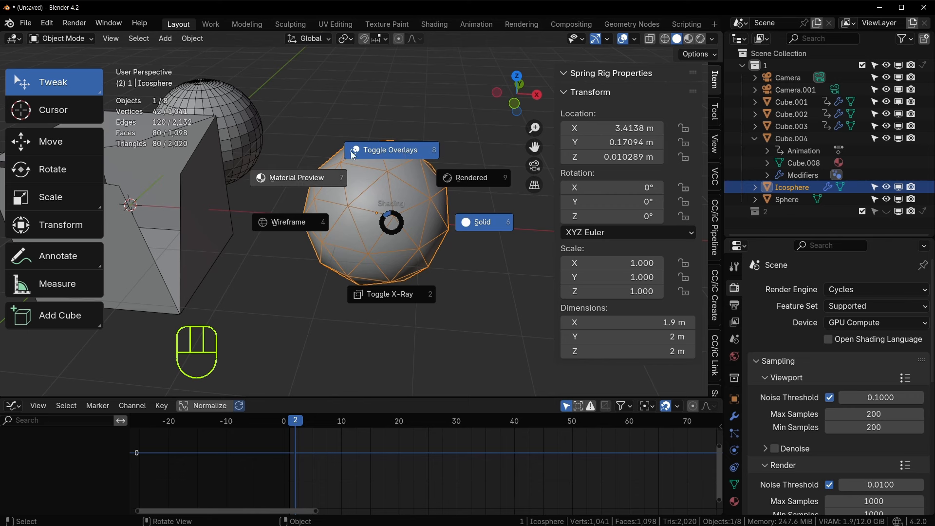
click(464, 179)
middle_drag(407, 198, 408, 204)
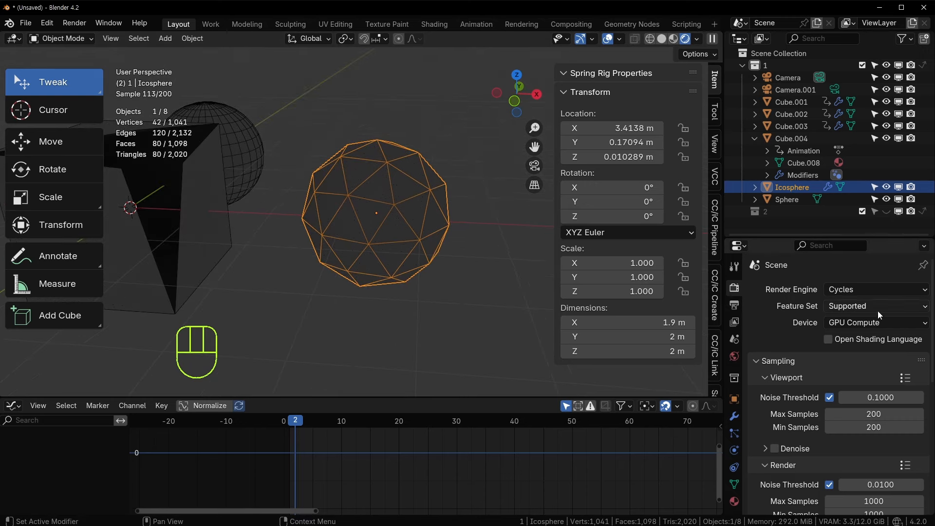
- Switch the viewport shading to Solid and from there to Wireframe
key(z)
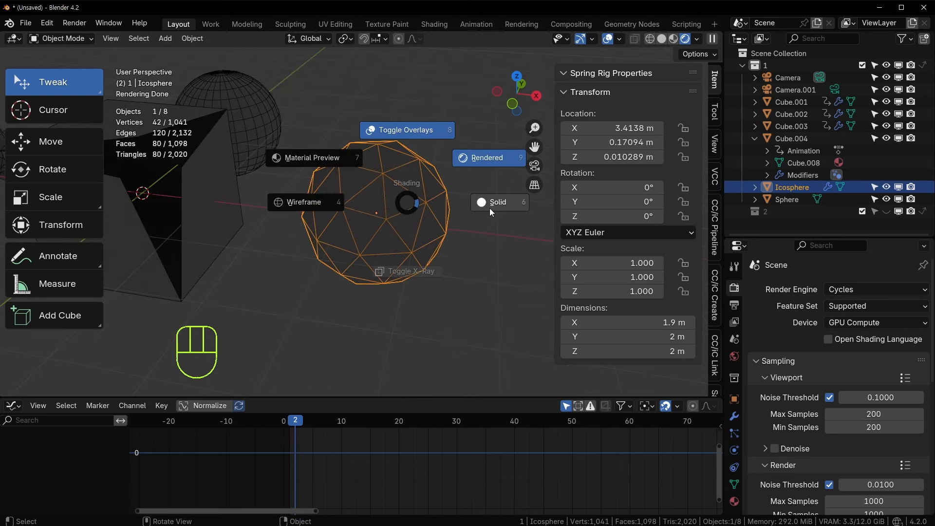
click(414, 204)
key(z)
click(317, 208)
- Switch the viewport shading to Material Preview and return it to Solid
key(z)
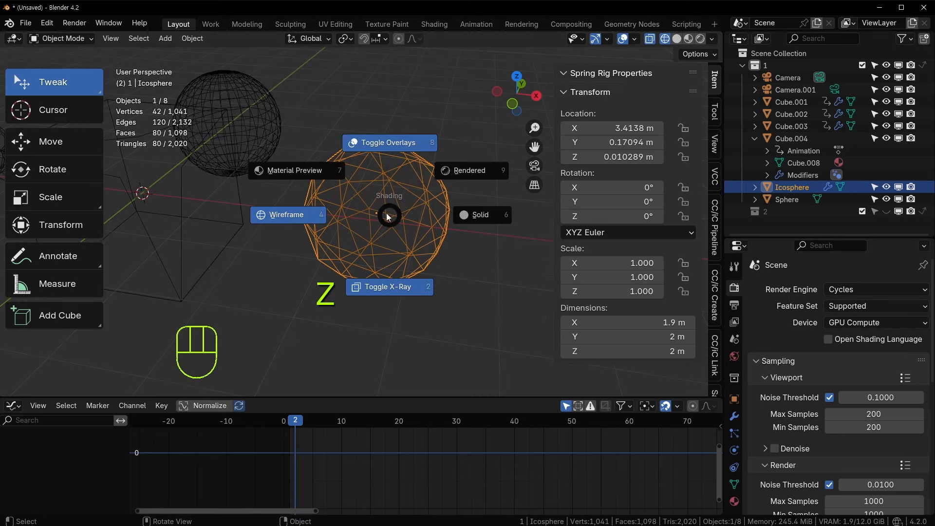
click(312, 179)
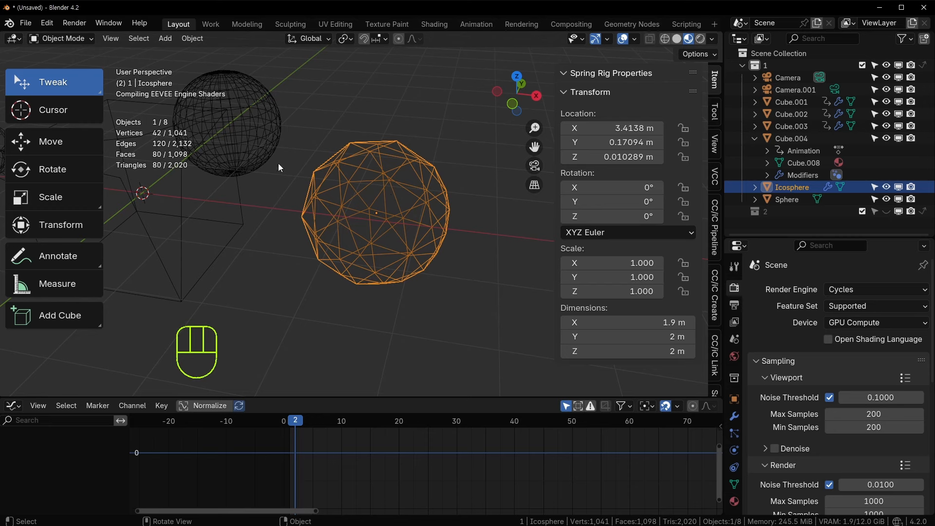
mouse_move(347, 204)
middle_down()
mouse_move(375, 173)
mouse_move(359, 184)
middle_up()
key(z)
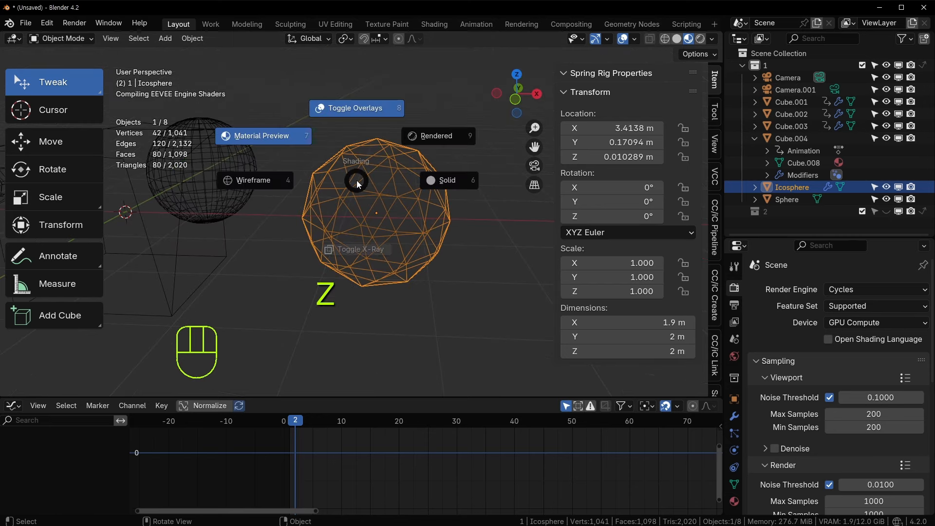
click(427, 186)
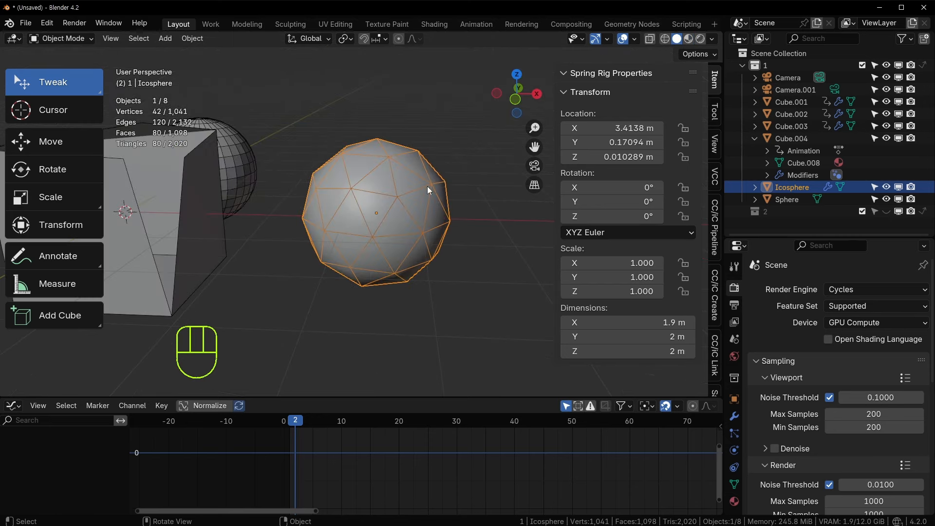
- Delete the ripped cube and add a new 2 m cube at the world origin
mouse_move(428, 187)
middle_down()
mouse_move(373, 214)
mouse_move(302, 221)
mouse_move(350, 217)
mouse_move(351, 241)
middle_up()
click(246, 237)
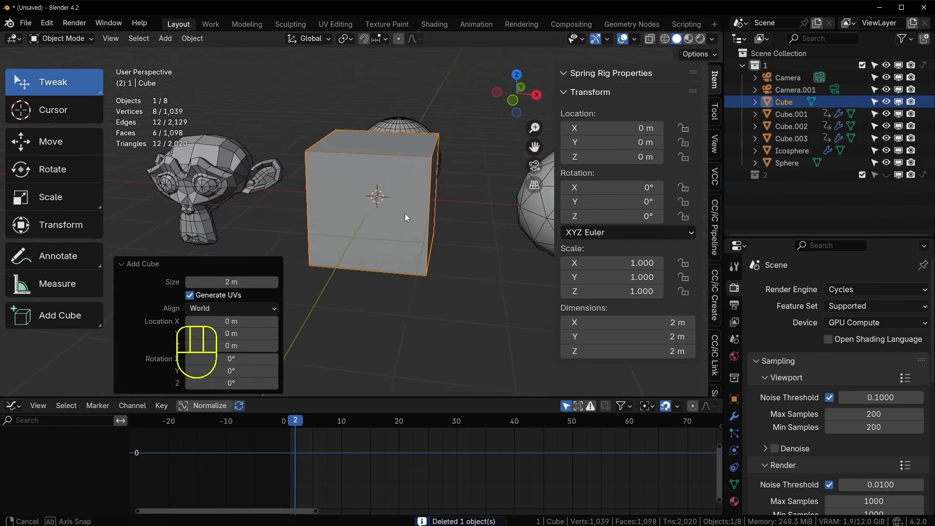
scroll(397, 233, up, 2)
middle_drag(405, 214, 387, 222)
scroll(387, 223, down, 3)
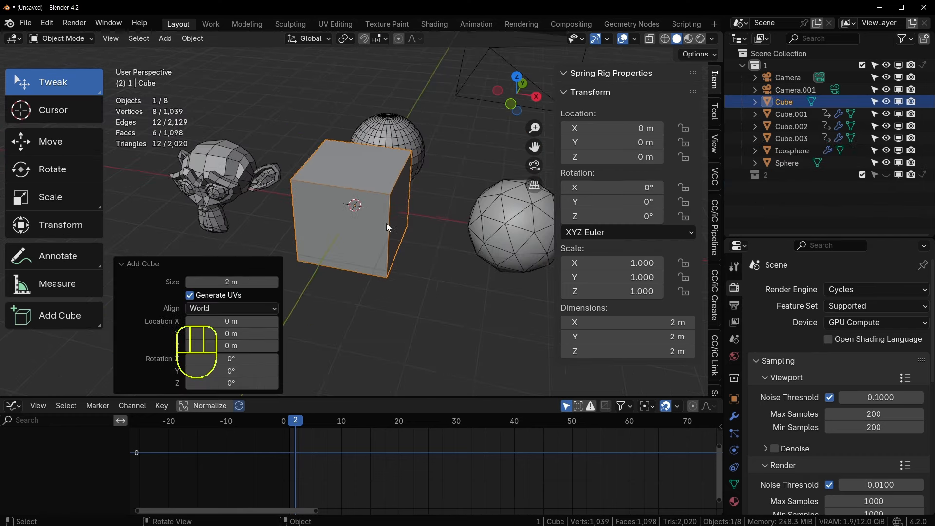
scroll(387, 223, up, 2)
- Enter Edit Mode on the new cube and select one upper front corner vertex in vertex select mode
key(1)
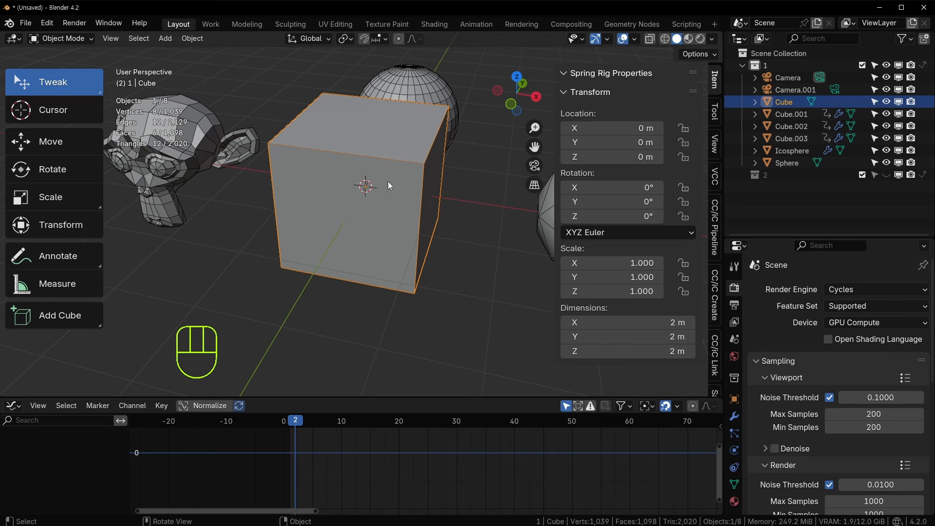
shift+middle_drag(388, 181, 377, 199)
key(Tab)
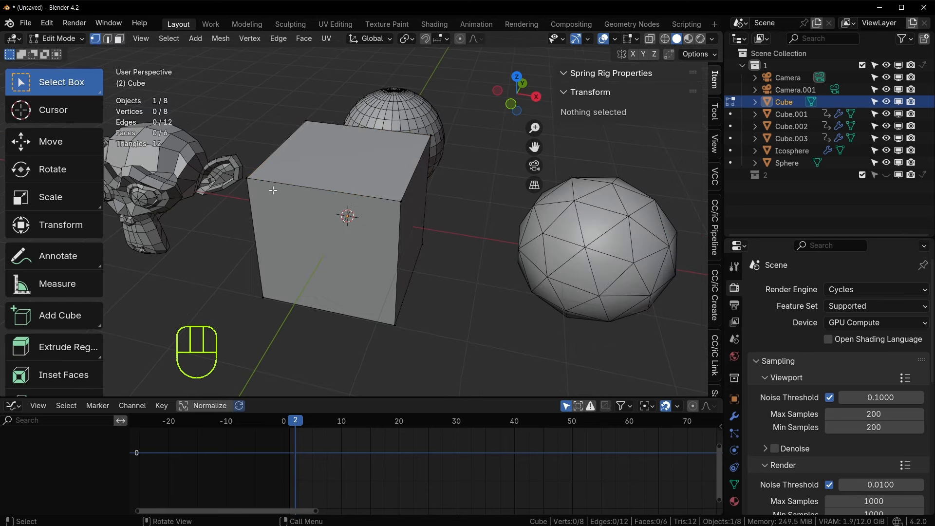
click(406, 201)
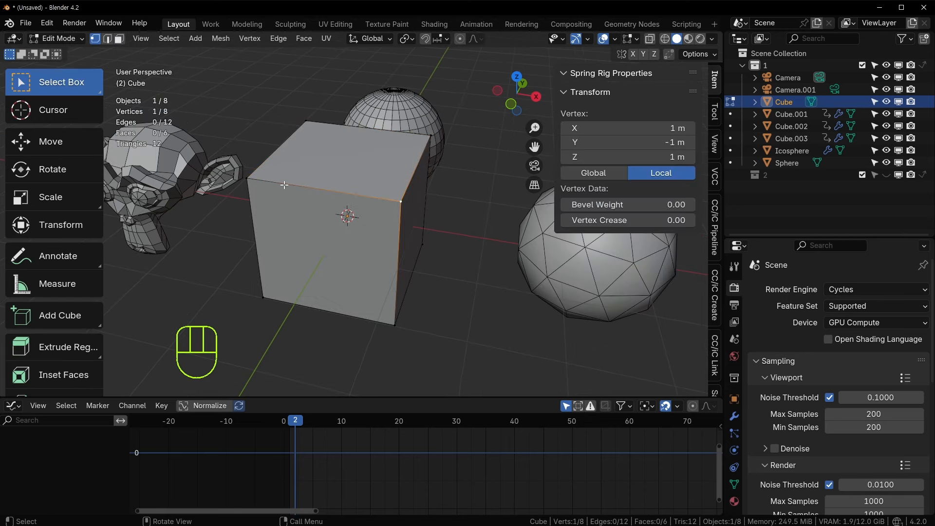
- Switch to edge select mode, select the cube's upper front edge, and add further edges with a box selection
key(2)
click(318, 189)
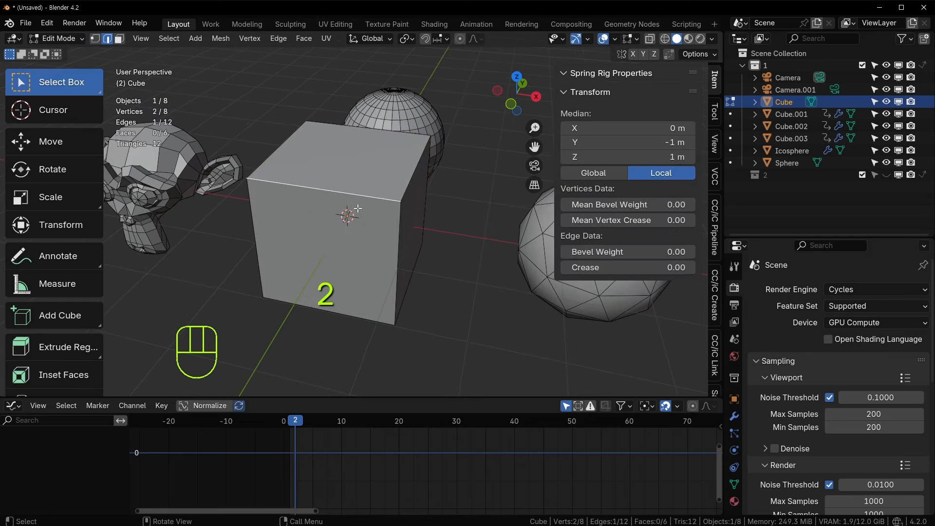
shift+drag(348, 134, 480, 330)
click(442, 288)
- Switch to face select mode and select faces of the cube
key(3)
key(a)
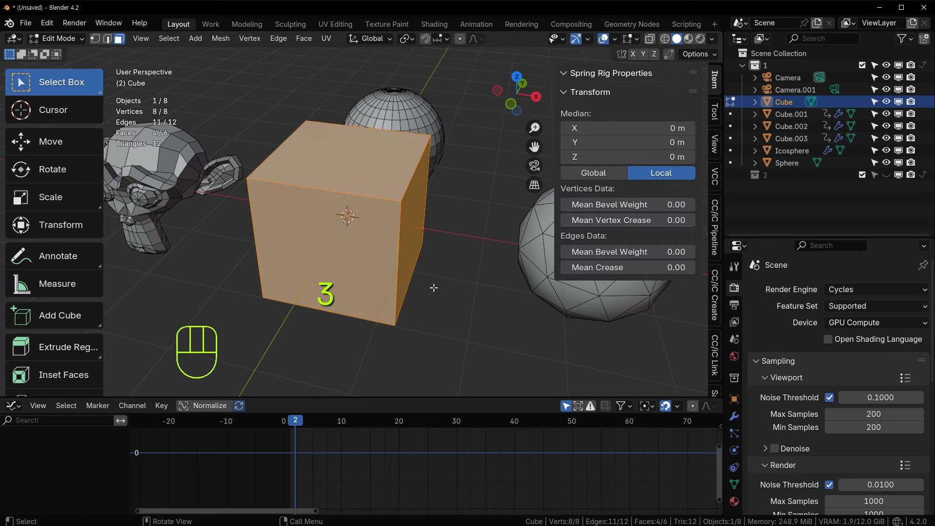
drag(307, 175, 355, 233)
- Cycle through the vertex, edge and face select modes, clear the selection, and return to vertex select mode
key(1)
key(2)
key(3)
click(421, 288)
key(1)
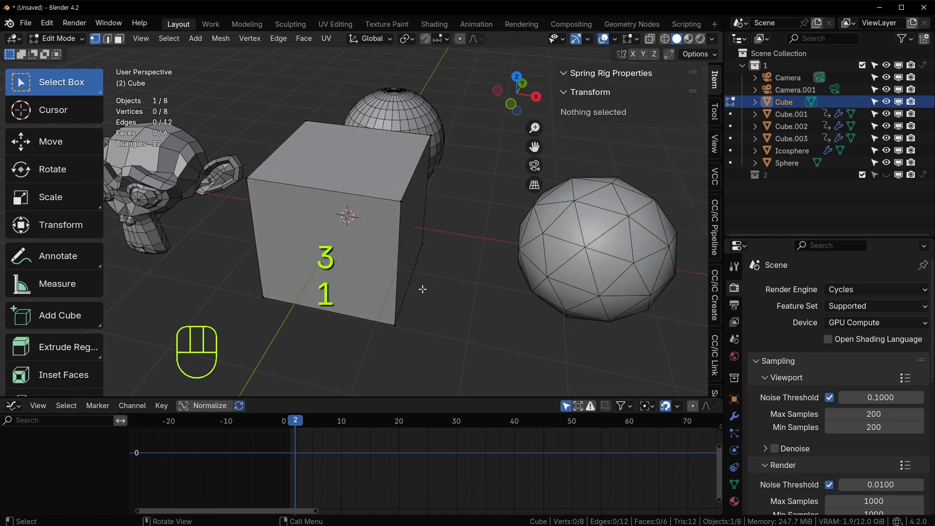
- Return to Object Mode and step the cube's subdivision through levels 1, 2 and 3
shift+middle_drag(366, 244, 394, 192)
scroll(394, 193, up, 2)
scroll(394, 192, up, 1)
shift+middle_drag(400, 138, 403, 209)
scroll(403, 209, down, 2)
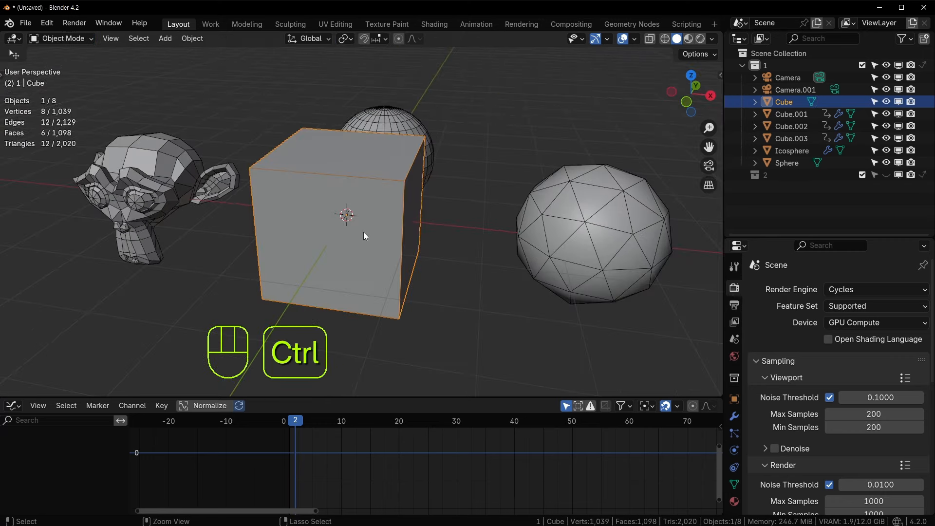
key(ctrl+1)
key(ctrl+2)
key(ctrl+3)
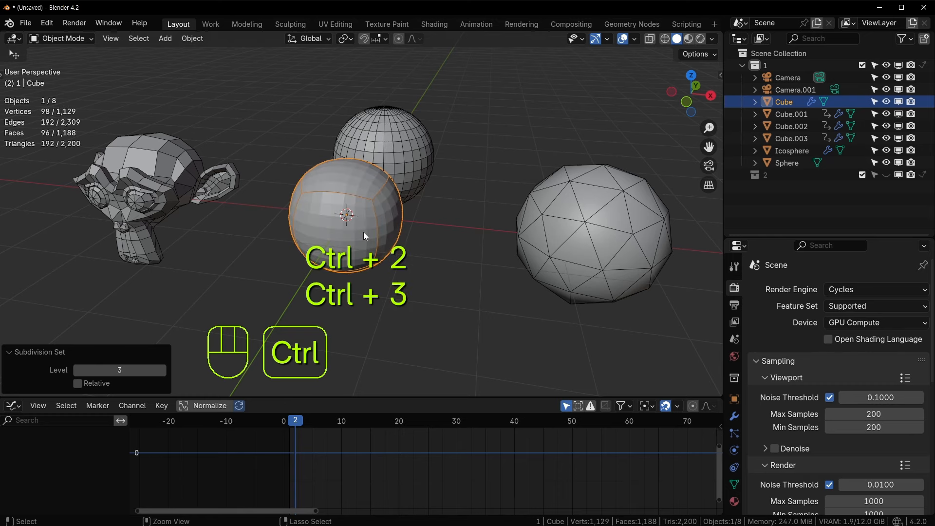
- Show the cube's modifier settings and raise its viewport subdivision to level 4
click(736, 415)
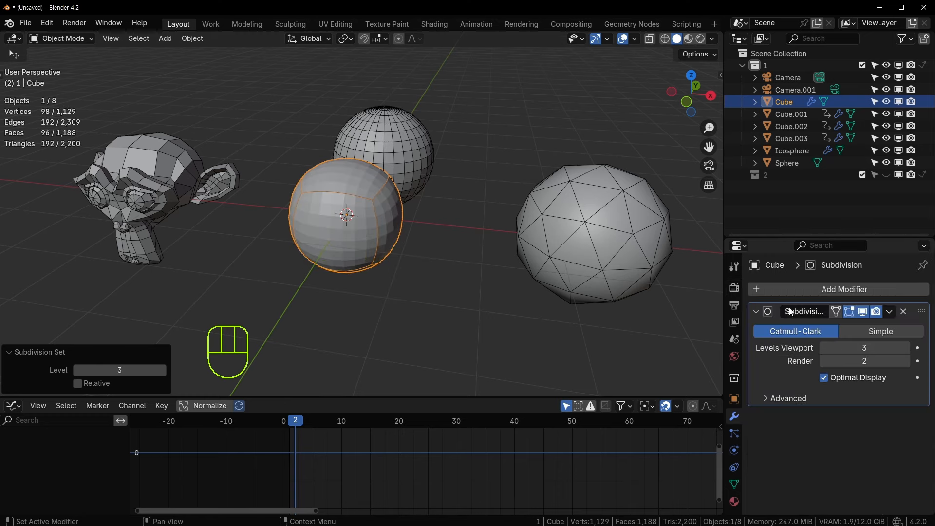
scroll(333, 214, up, 3)
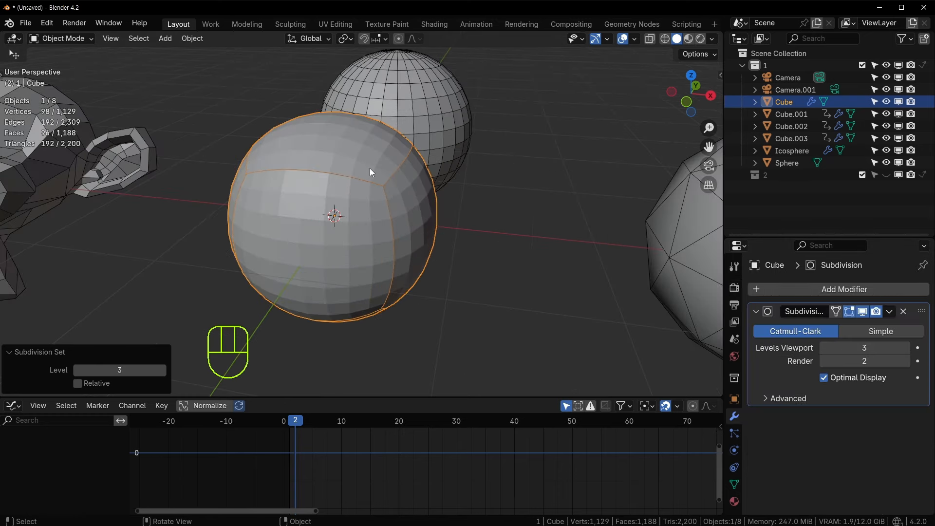
middle_drag(392, 183, 363, 213)
key(ctrl+4)
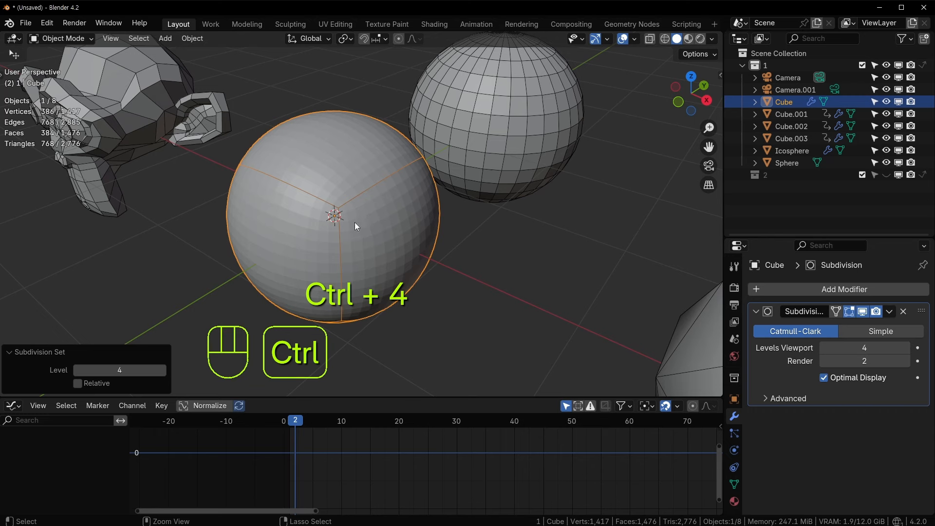
- Cycle the cube's subdivision repeatedly through levels 1 to 4, finishing at level 1
key(ctrl+1)
key(ctrl+2)
key(ctrl+3)
key(ctrl+4)
key(ctrl+1)
key(ctrl+2)
key(ctrl+3)
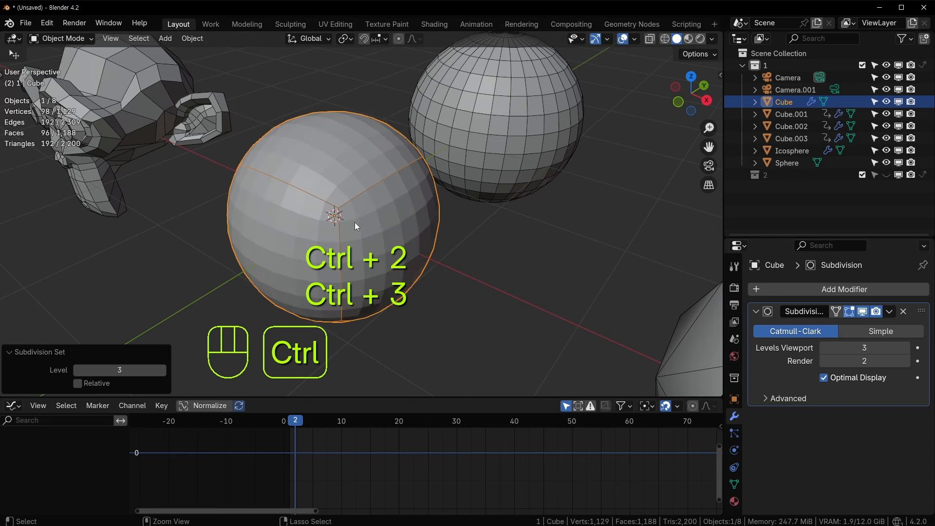
key(ctrl+1)
key(ctrl+2)
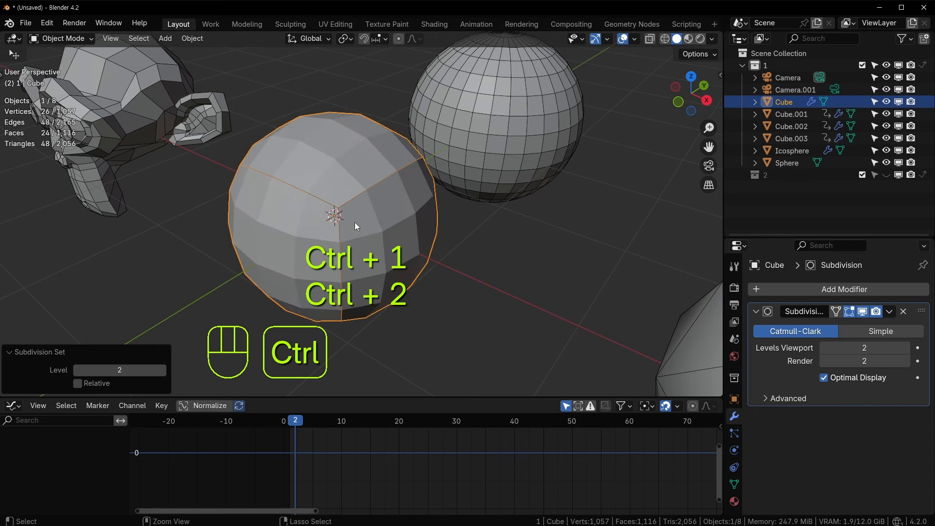
key(ctrl+1)
middle_drag(354, 222, 363, 228)
middle_drag(468, 225, 354, 250)
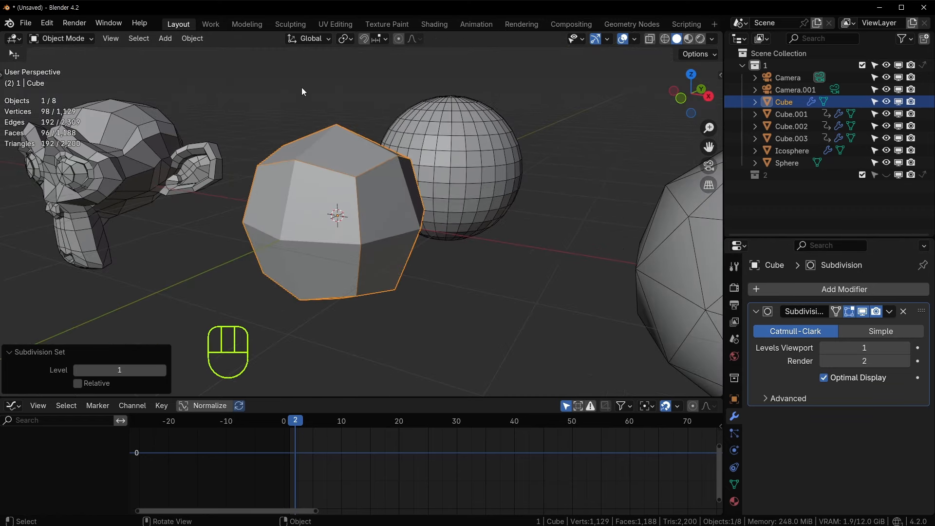
- Set the cube's subdivision level to 0 and remove its Subdivision modifier
key(ctrl+0)
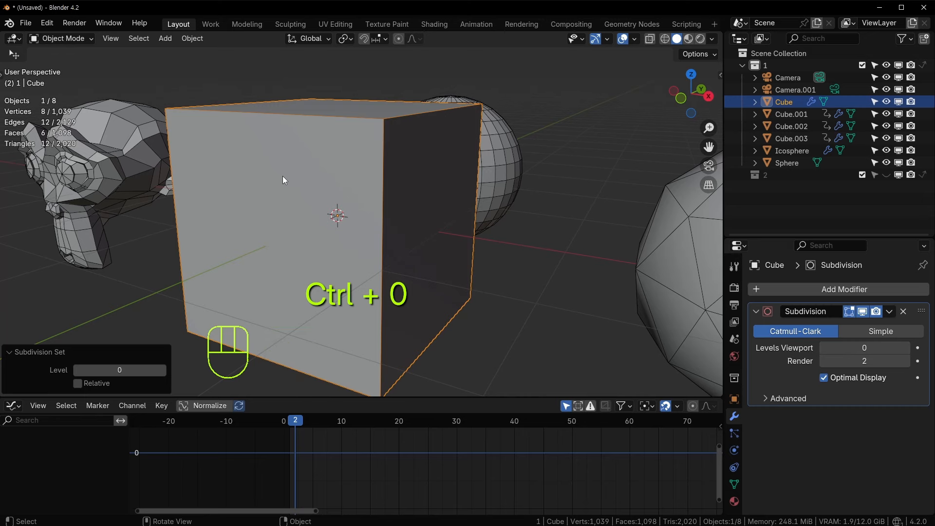
middle_drag(283, 177, 414, 153)
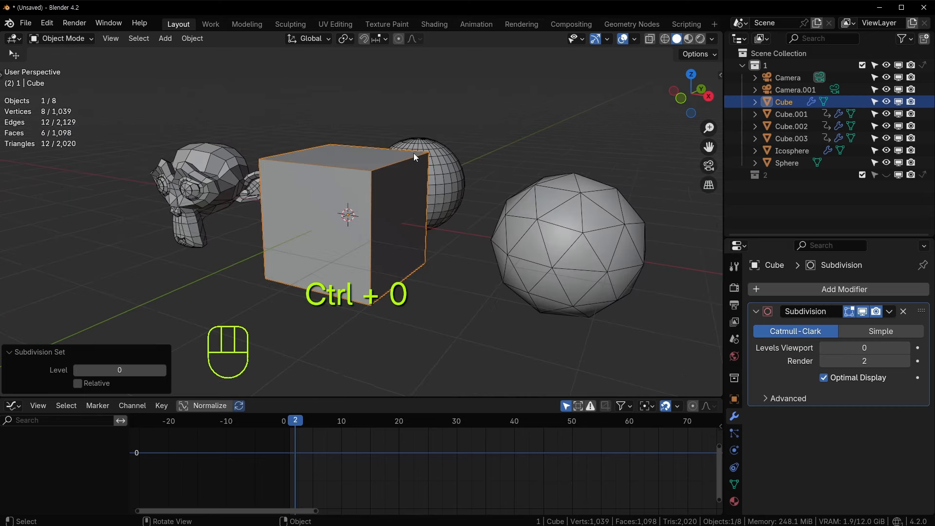
click(904, 312)
- Rename the cube object to CubeNew
middle_drag(370, 229, 417, 193)
key(F2)
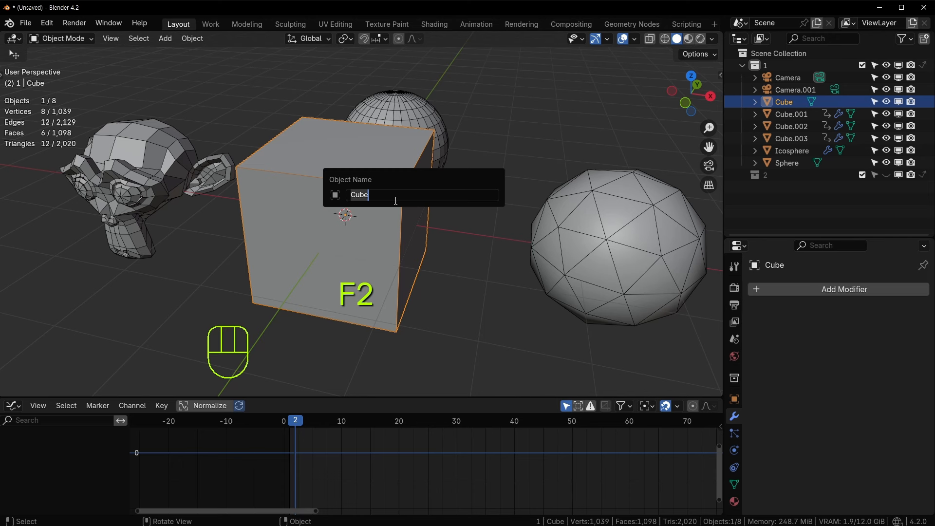
click(394, 200)
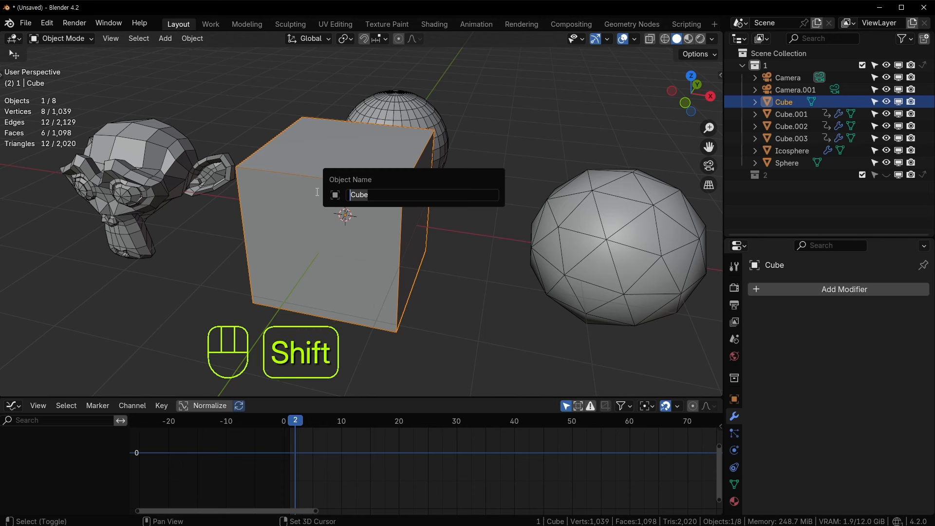
text(CubeNew)
key(Return)
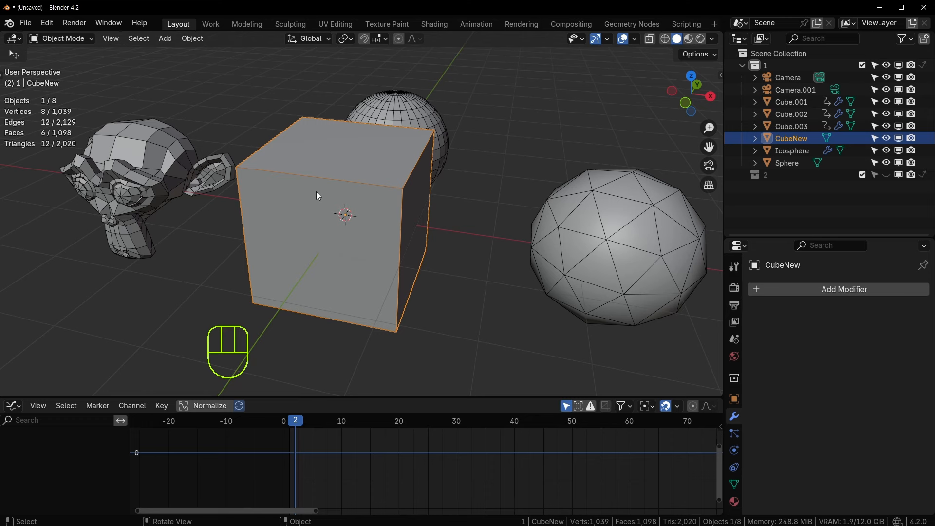
- Select the Icosphere and open its name for editing in the Outliner
click(566, 213)
key(F2)
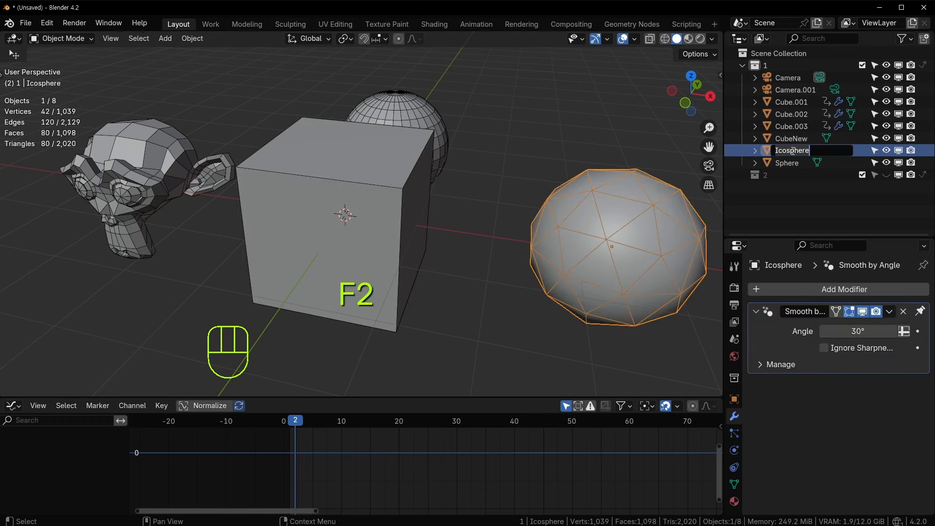
click(591, 217)
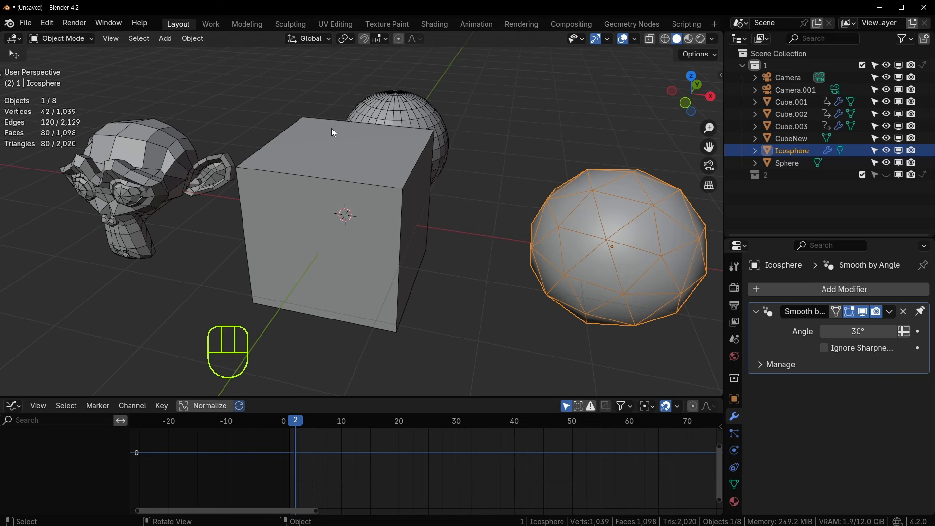
- Select all vertices of the Sphere in Edit Mode and apply the Randomize transform by 0.1 m through the operator search
click(384, 136)
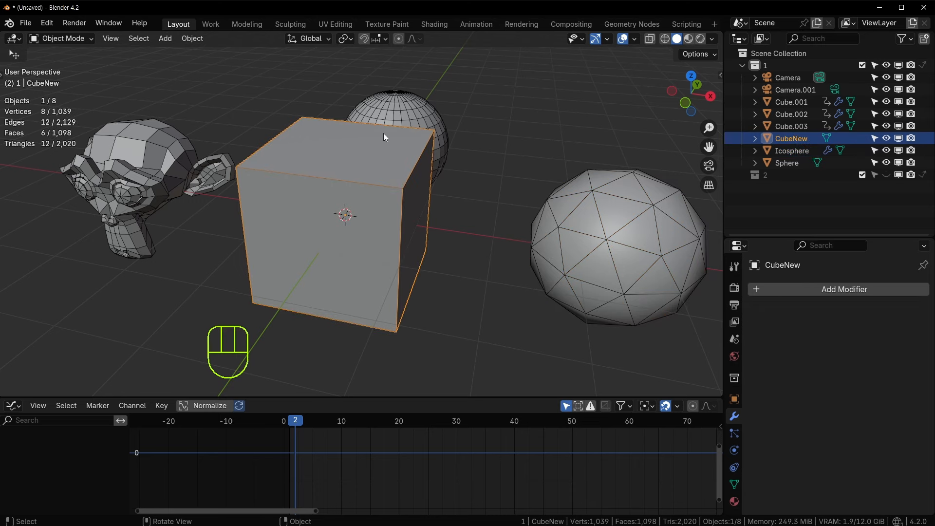
shift+middle_drag(351, 191, 414, 231)
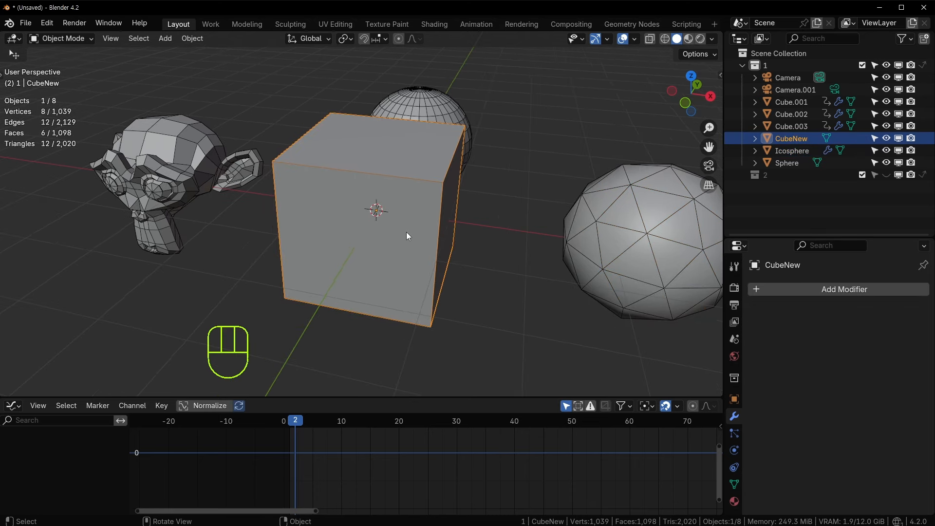
key(F3)
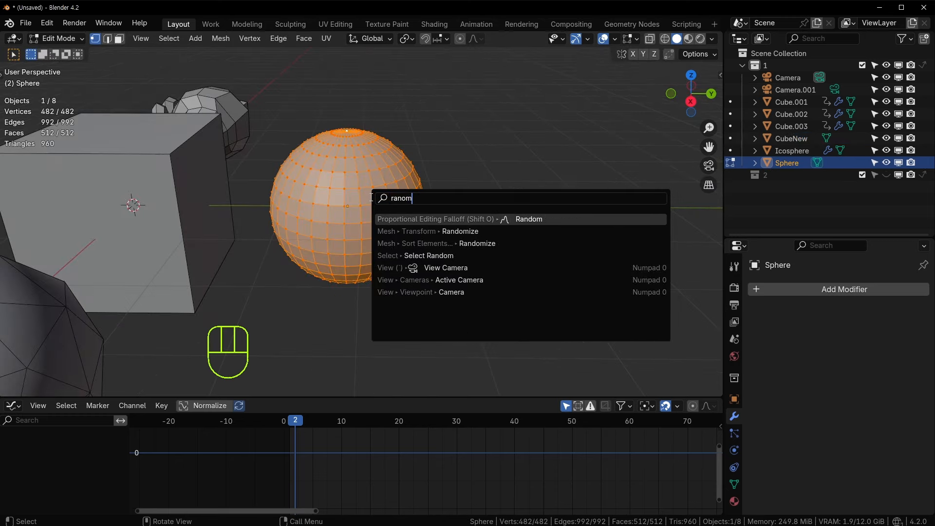
click(477, 233)
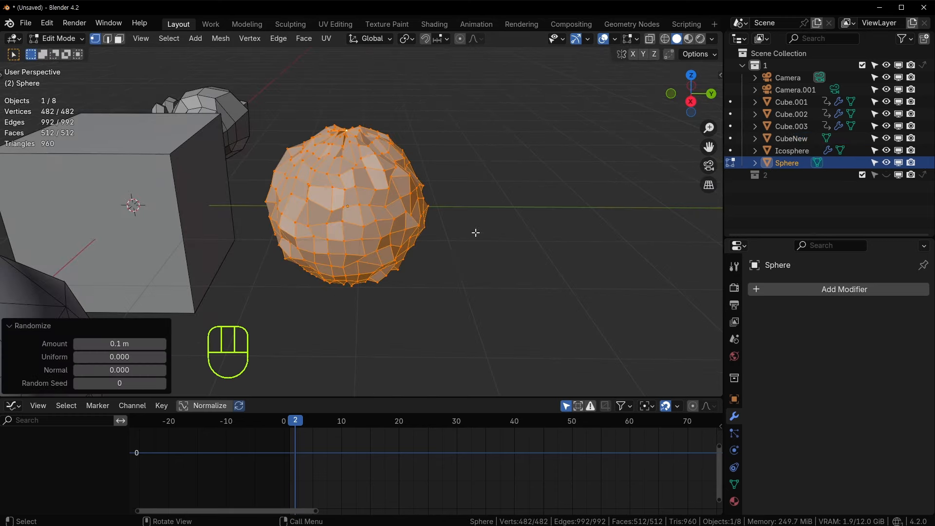
- Fine-tune the Randomize amount on the Sphere's vertices and undo the randomization
scroll(477, 231, up, 3)
mouse_move(107, 344)
shift+mouse_down()
mouse_move(118, 344)
mouse_move(103, 344)
shift+mouse_up()
scroll(390, 207, down, 4)
key(ctrl+z)
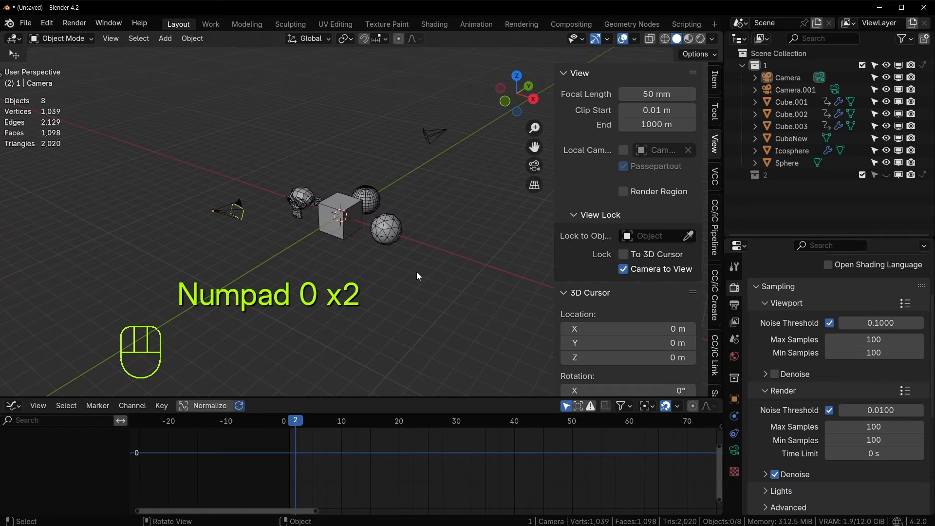
- Render the current frame from the active camera, reposition the render window and close it
key(F12)
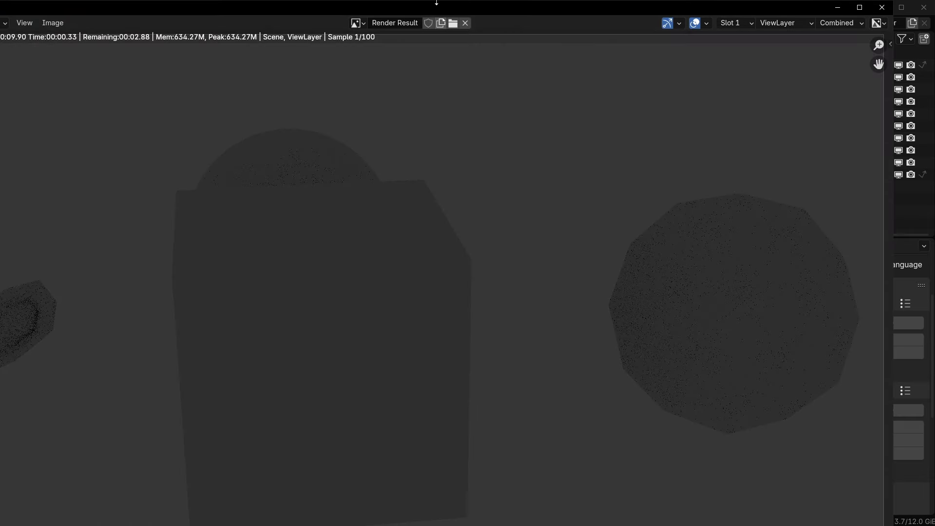
mouse_move(433, 8)
mouse_down()
mouse_move(475, 14)
mouse_move(416, 13)
mouse_up()
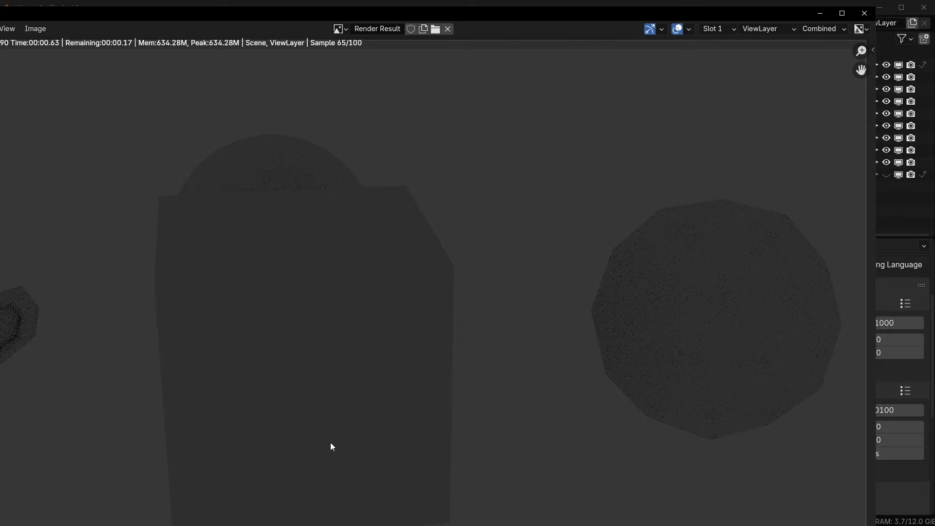
key(Escape)
scroll(357, 285, up, 1)
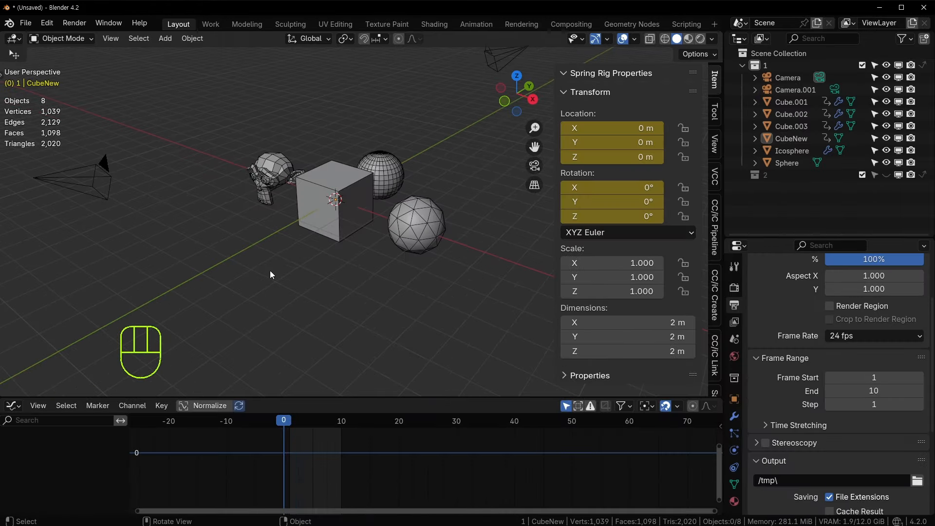
- Render the animation for frames 1 to 10, inspect the whole rendered image and close the render window
middle_drag(349, 247, 341, 249)
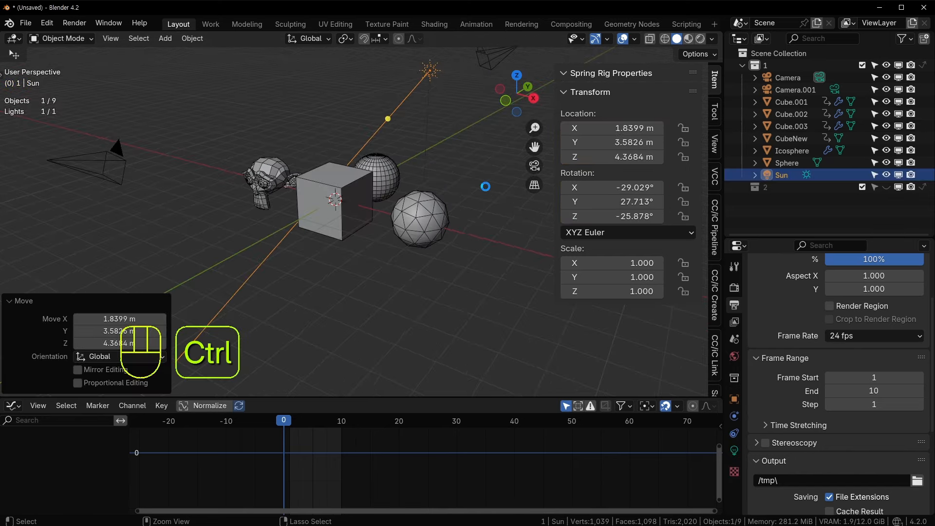
key(ctrl+F12)
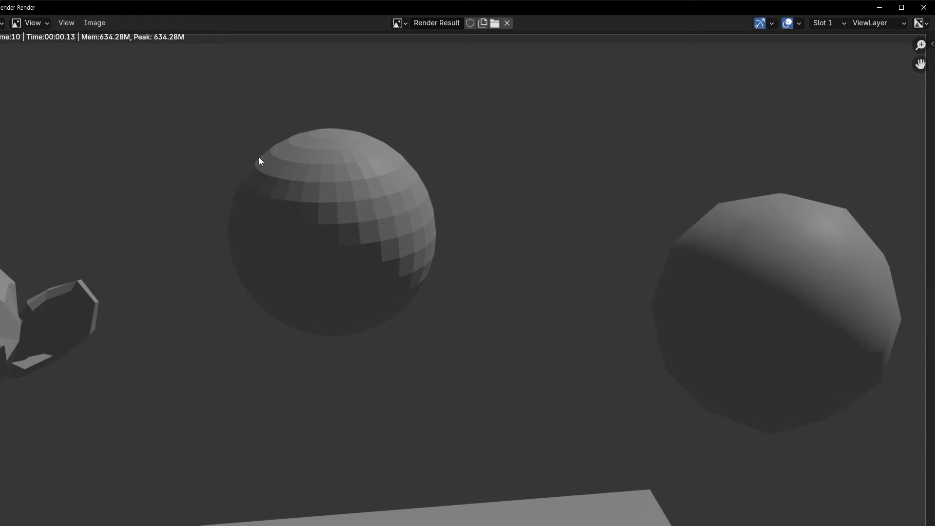
scroll(292, 243, down, 4)
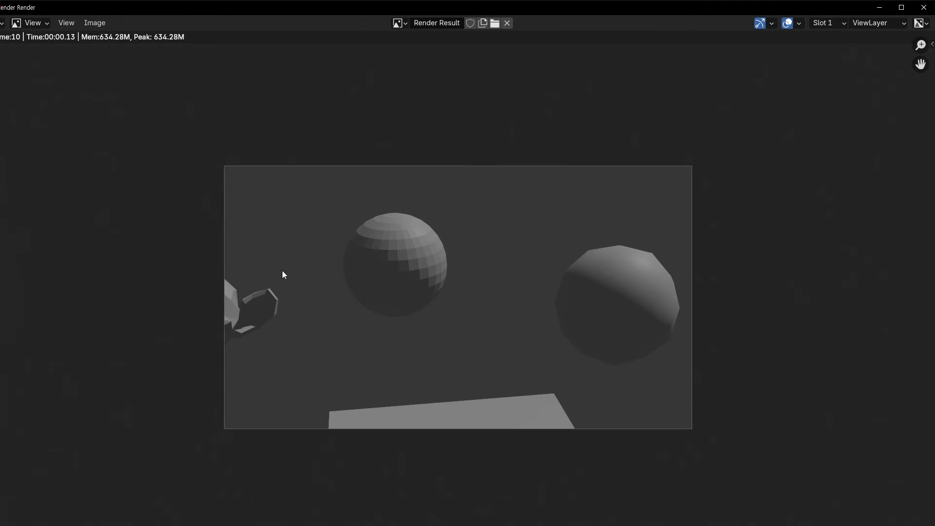
click(925, 7)
- Select the CubeNew object and toggle the active camera view on and off
middle_drag(439, 242, 380, 258)
click(344, 219)
scroll(377, 260, up, 3)
click(377, 261)
scroll(380, 259, down, 2)
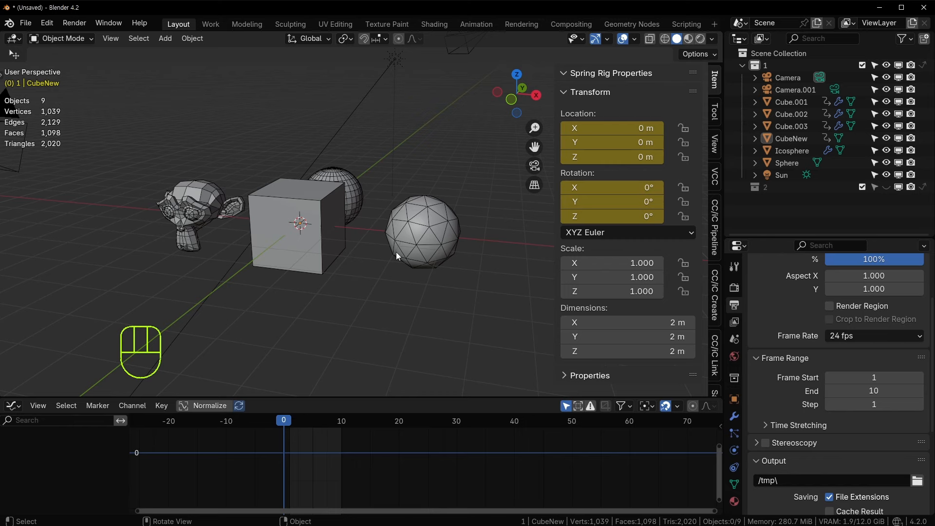
middle_drag(396, 252, 375, 255)
click(258, 176)
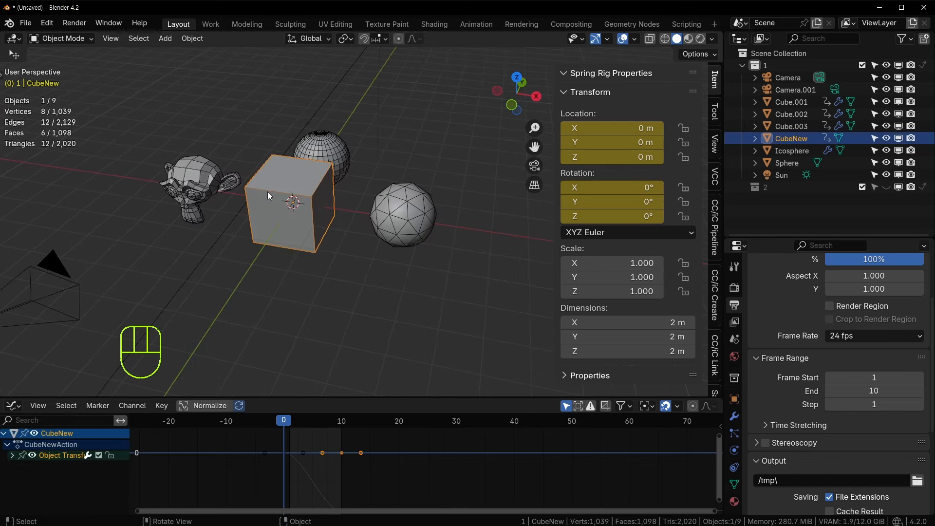
key(KP_0)
key(KP_0)
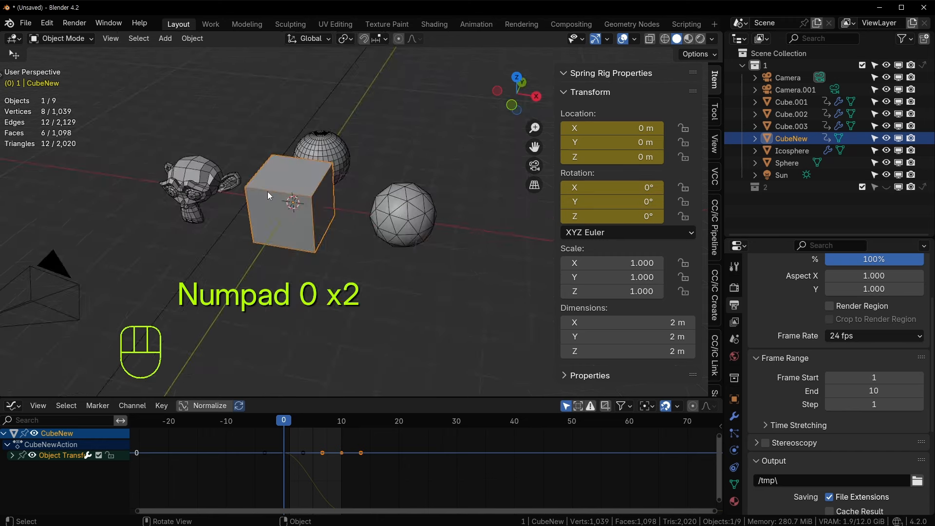
key(KP_0)
key(KP_1)
- Select Camera.001 and make it the active scene camera
click(333, 164)
middle_drag(334, 168, 391, 220)
click(409, 171)
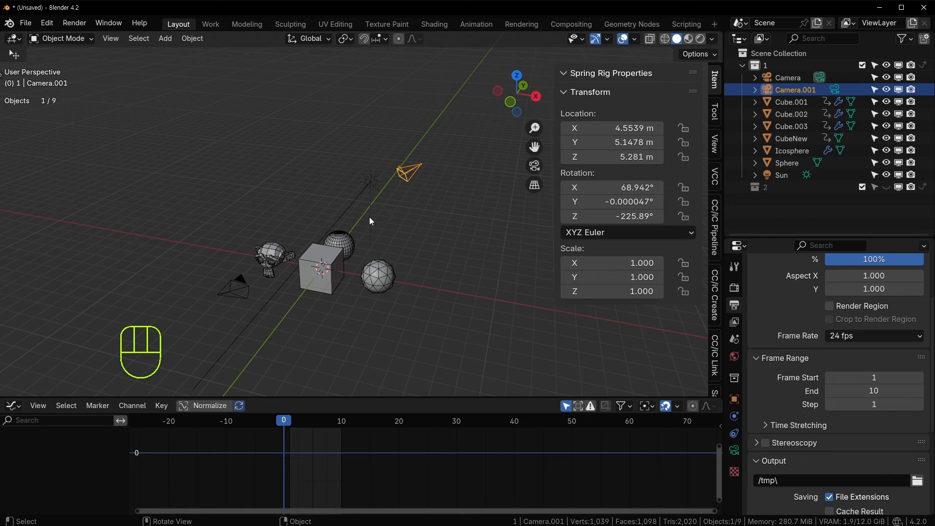
key(ctrl+KP_0)
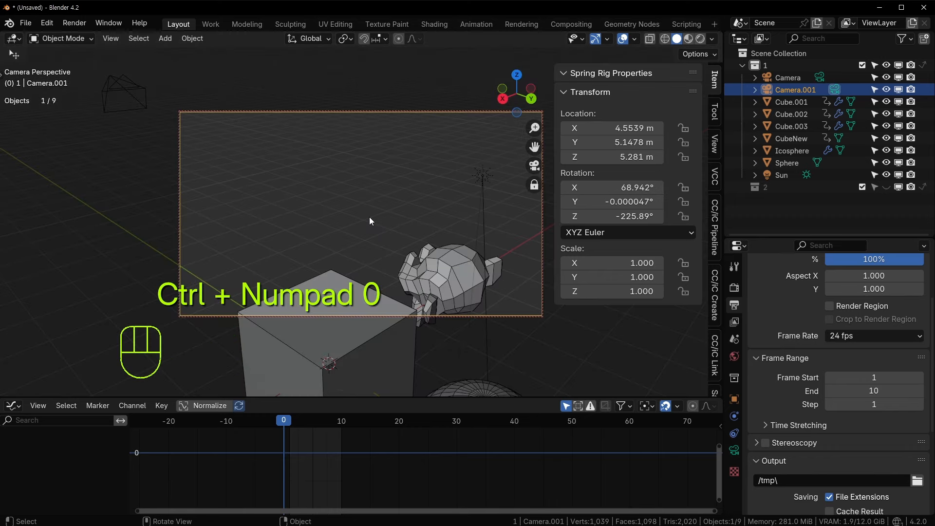
- Make the original Camera active again, orbit it slightly in the locked camera view and leave that view
click(112, 93)
key(ctrl+KP_0)
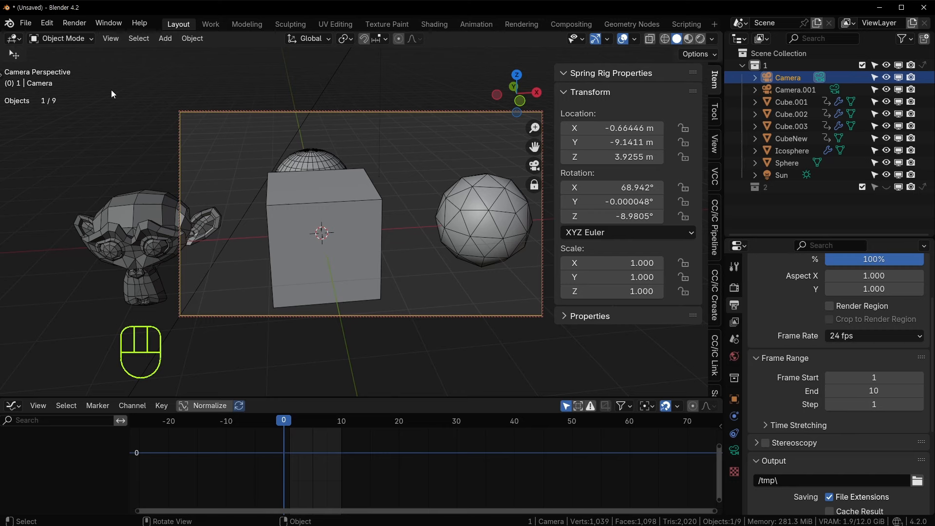
mouse_move(386, 200)
middle_down()
mouse_move(377, 207)
mouse_move(395, 189)
middle_up()
key(KP_0)
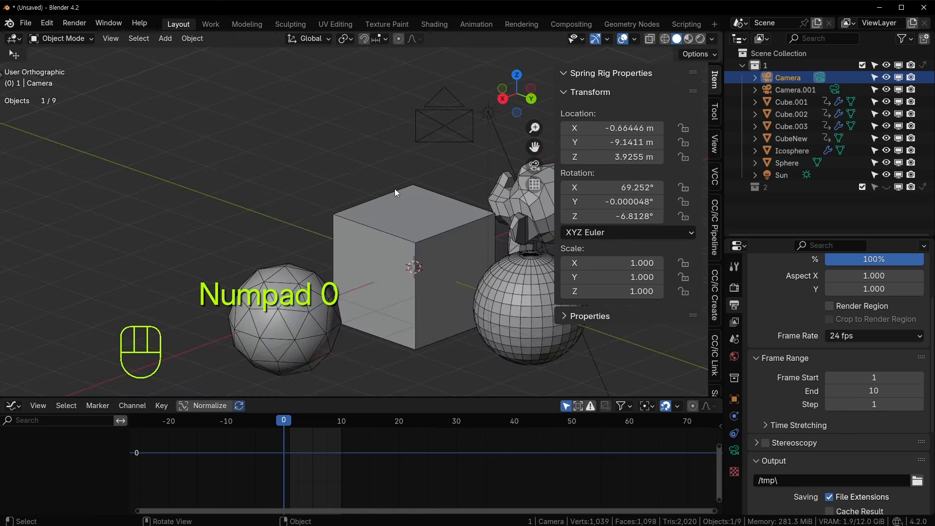
- Select the CubeNew object and hide the viewport sidebar
key(KP_5)
middle_drag(393, 189, 489, 251)
click(395, 141)
key(n)
- View the scene from the front, back, right, left, top and bottom in orthographic projection
key(KP_1)
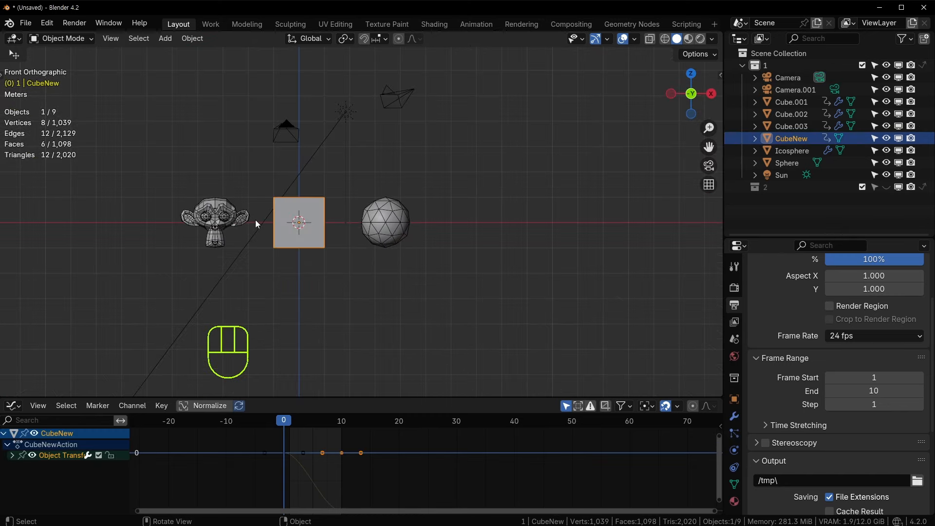
scroll(279, 230, up, 5)
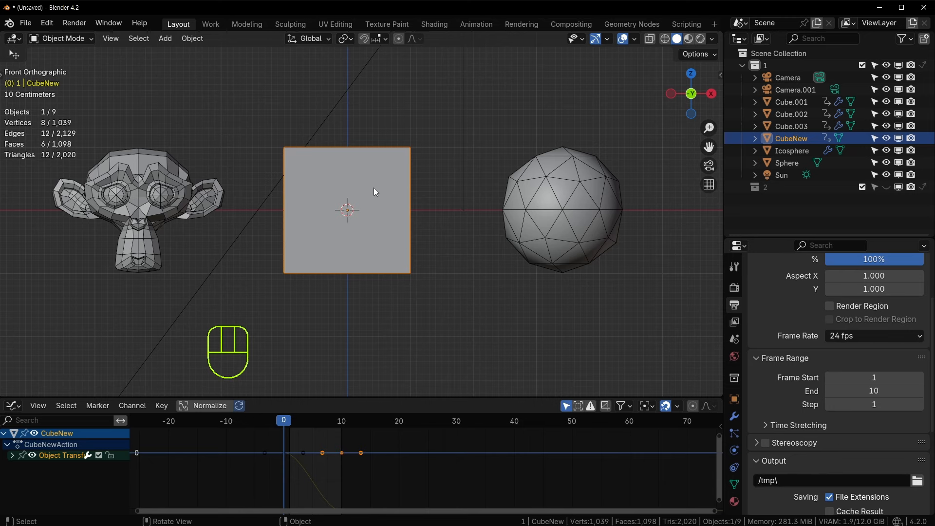
key(ctrl+KP_1)
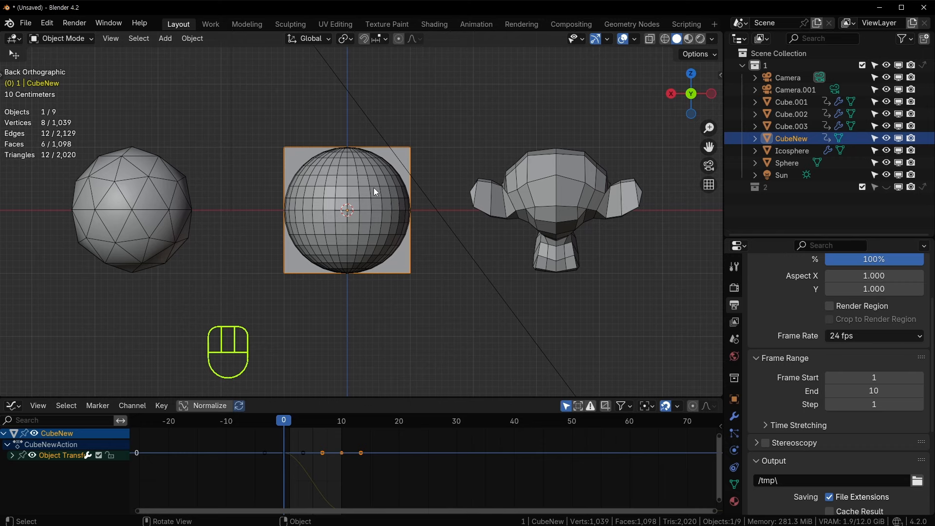
key(KP_3)
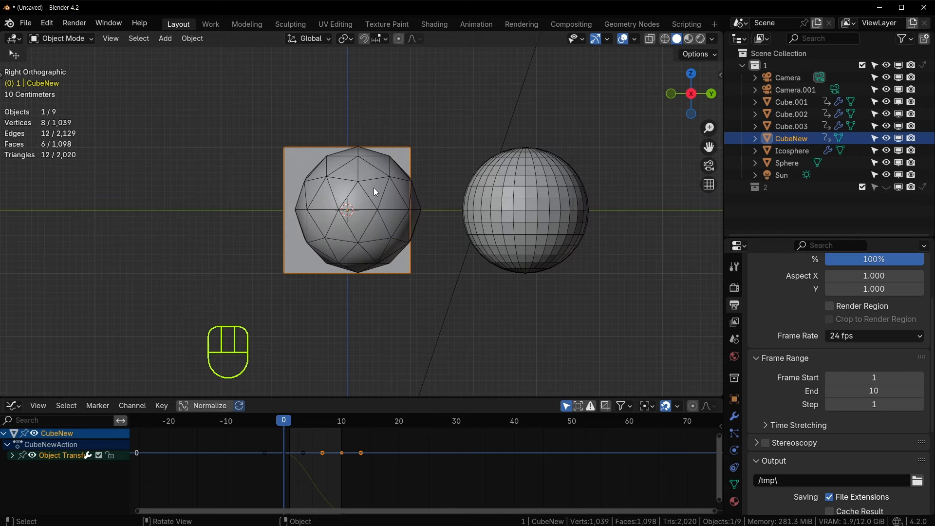
key(ctrl+KP_3)
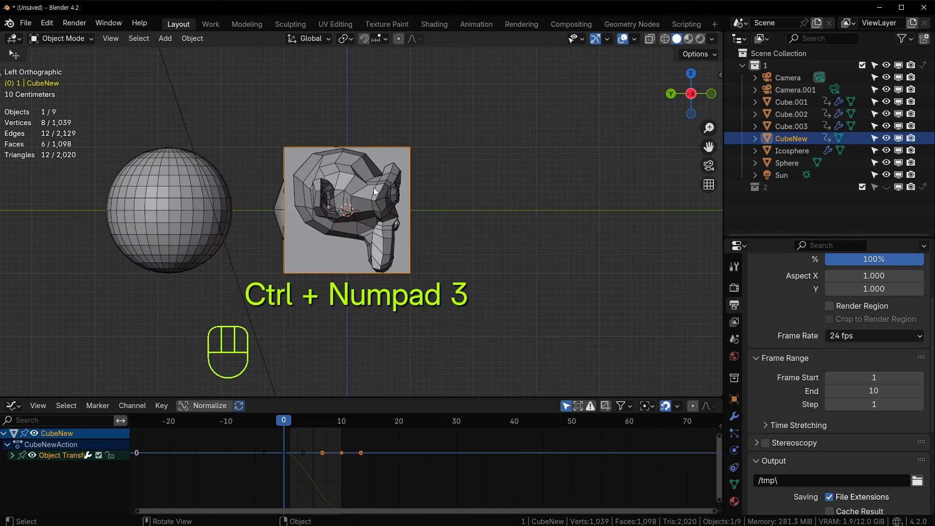
key(KP_7)
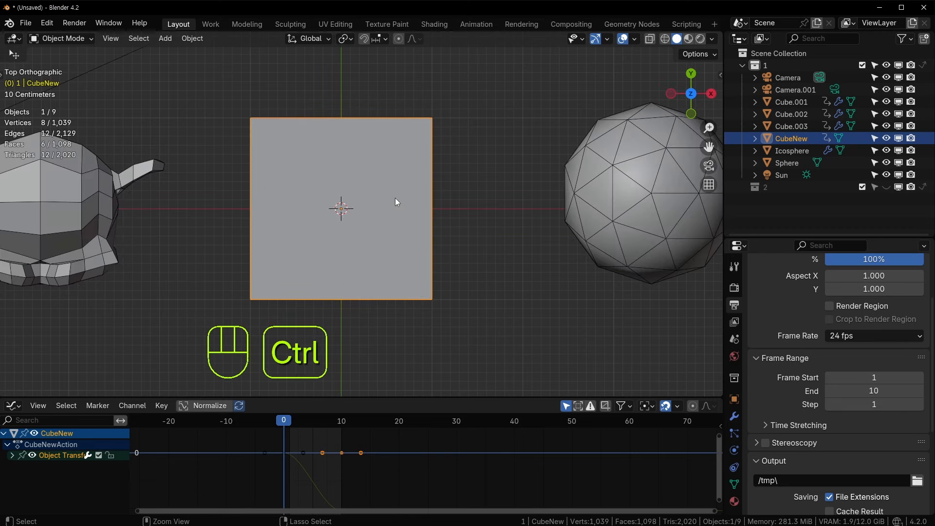
key(ctrl+KP_7)
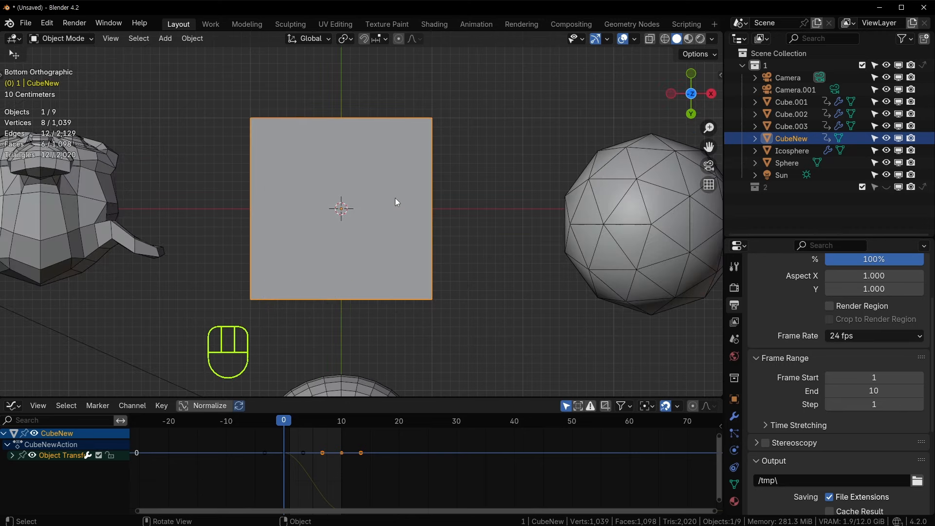
scroll(396, 198, down, 6)
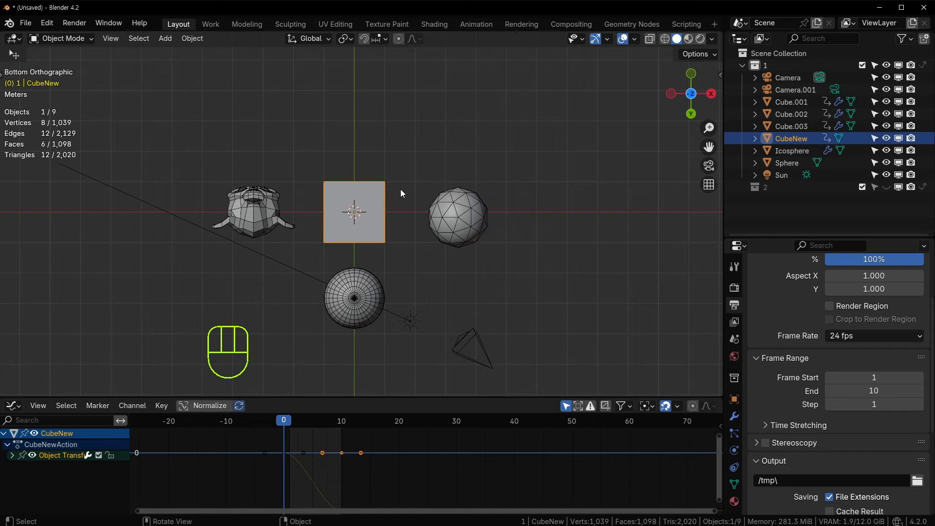
- Toggle the viewport repeatedly between orthographic and perspective projection to compare them on the angled scene
middle_drag(402, 193, 321, 208)
key(KP_5)
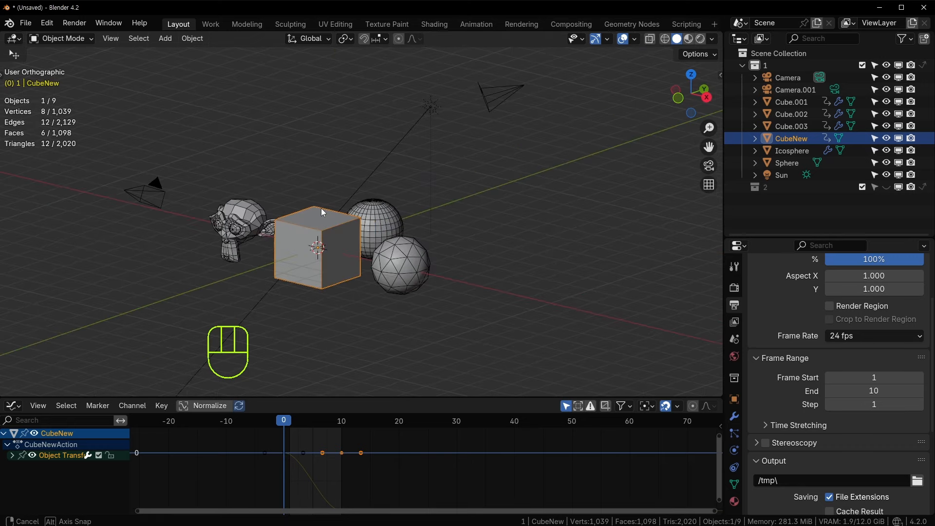
scroll(321, 208, up, 2)
key(KP_5)
key(KP_5)
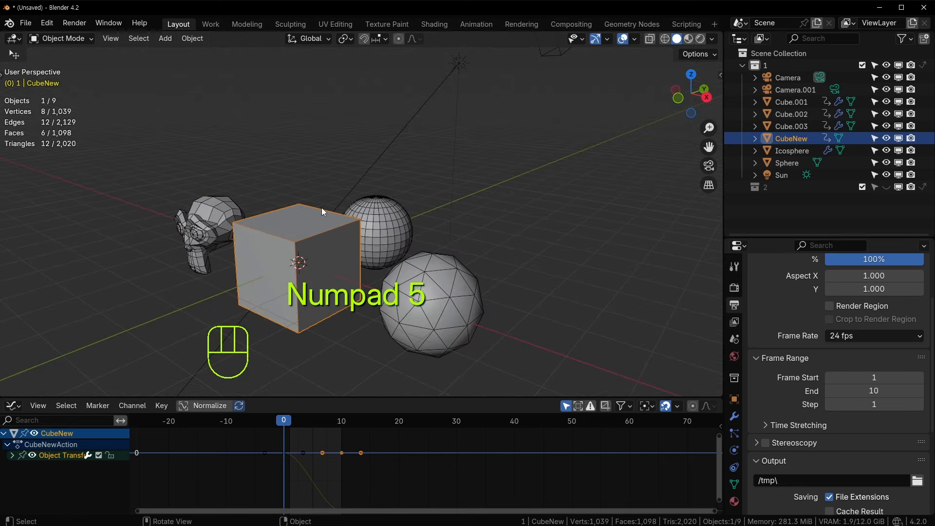
key(KP_5)
key(KP_5)
key(KP_5)
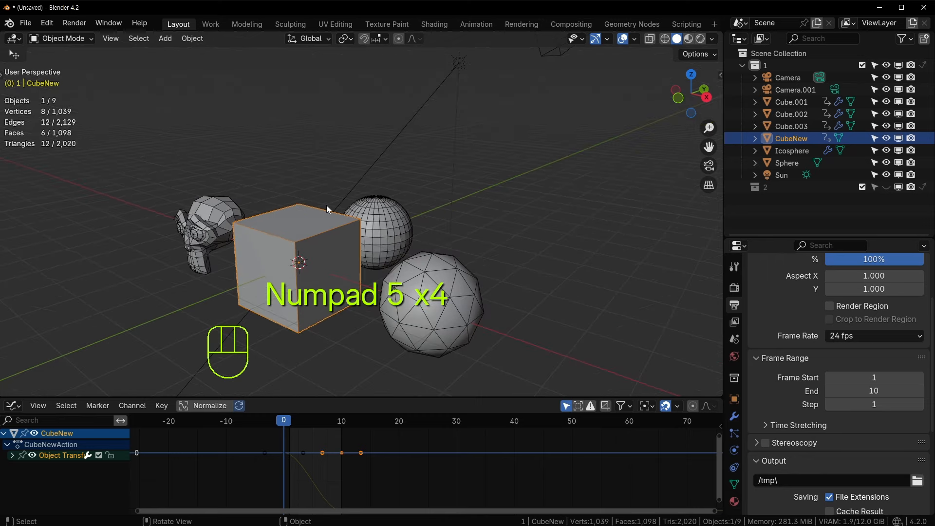
key(KP_5)
- Select the monkey head and place the 3D cursor beside its ear facing the cube
middle_drag(327, 205, 278, 259)
shift+middle_drag(268, 219, 266, 175)
click(266, 176)
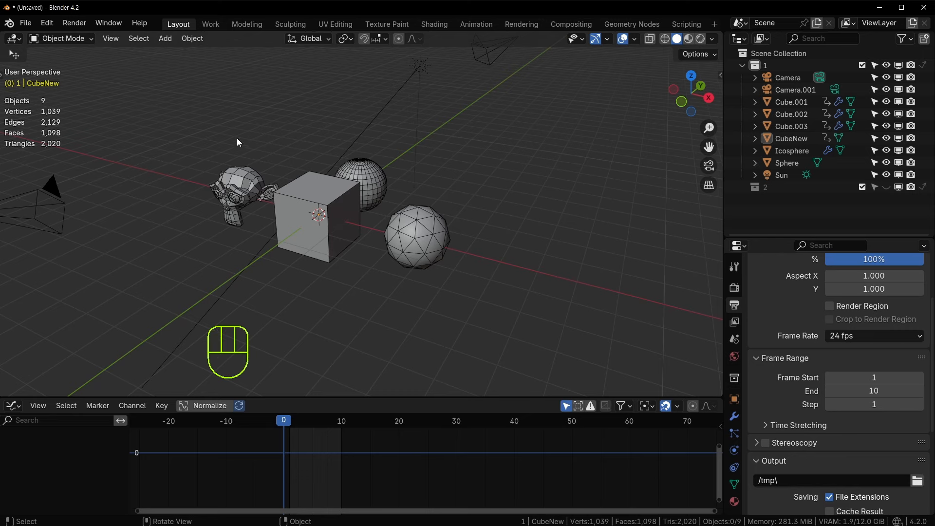
click(252, 179)
shift+right_drag(258, 187, 276, 198)
shift+middle_drag(273, 164, 333, 226)
scroll(298, 171, up, 2)
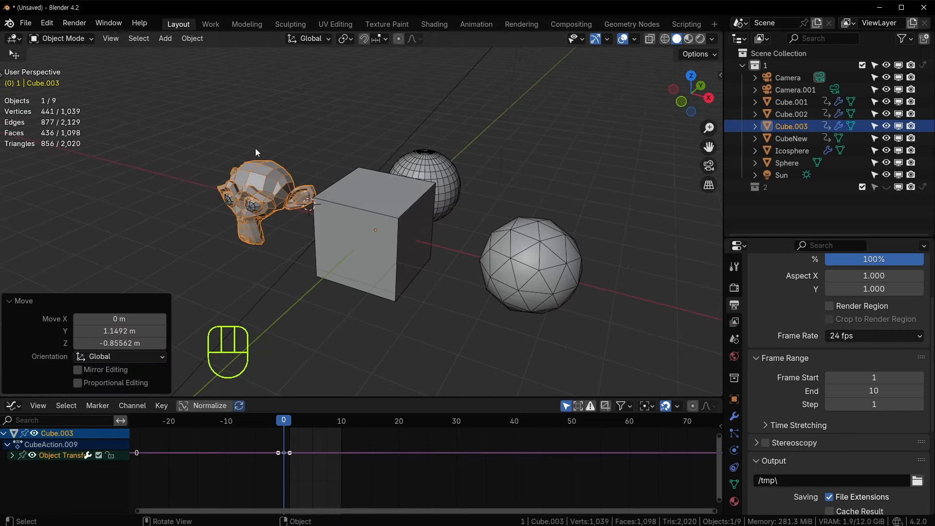
- Isolate the monkey head in local view and return to the full scene
key(KP_Divide)
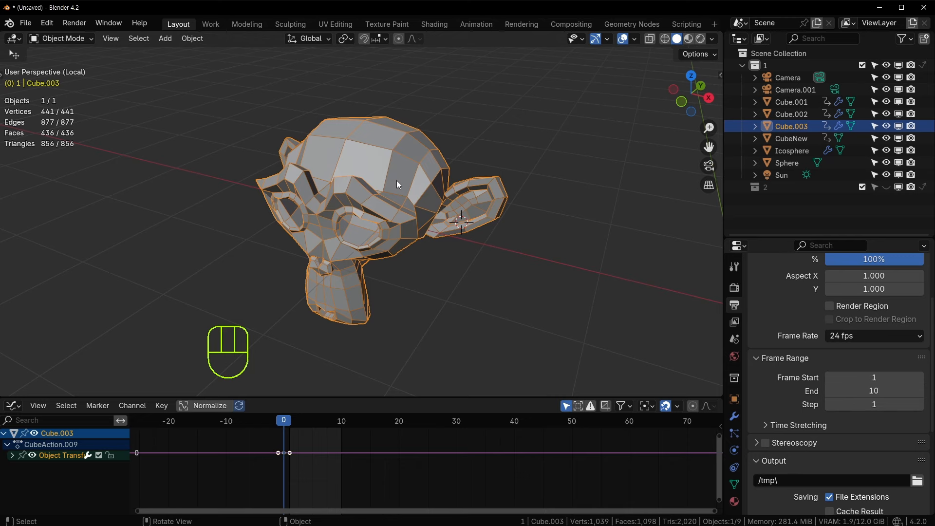
scroll(375, 182, down, 4)
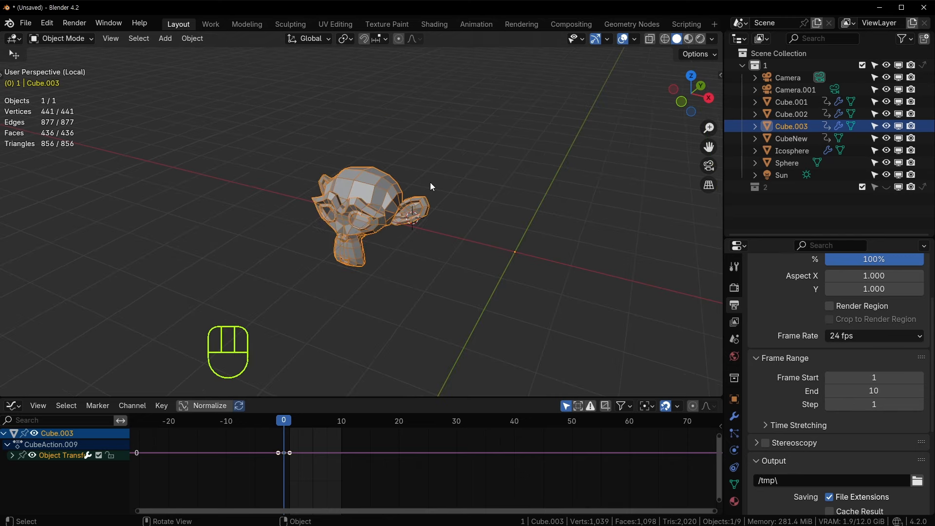
key(KP_Divide)
- Show the viewport toolbar, then select the CubeNew object and frame it in the view
key(t)
click(396, 207)
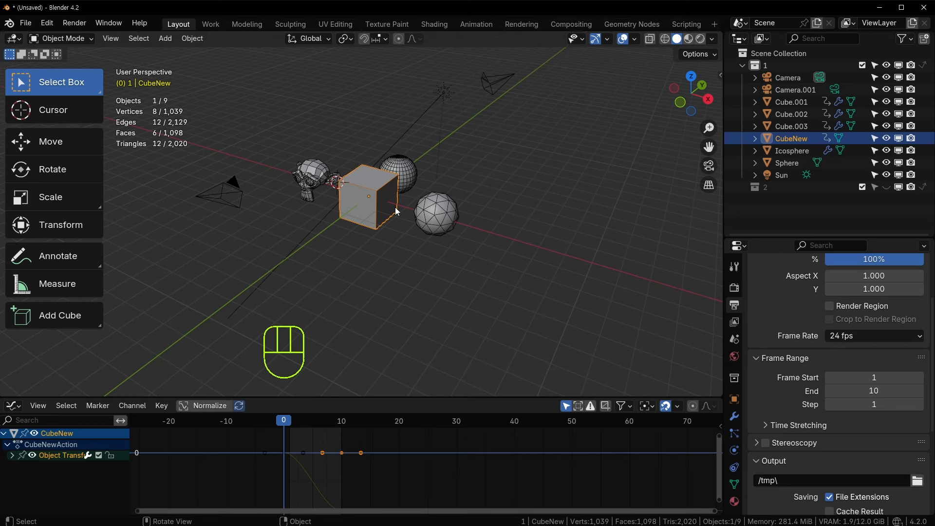
key(KP_Decimal)
scroll(396, 207, down, 10)
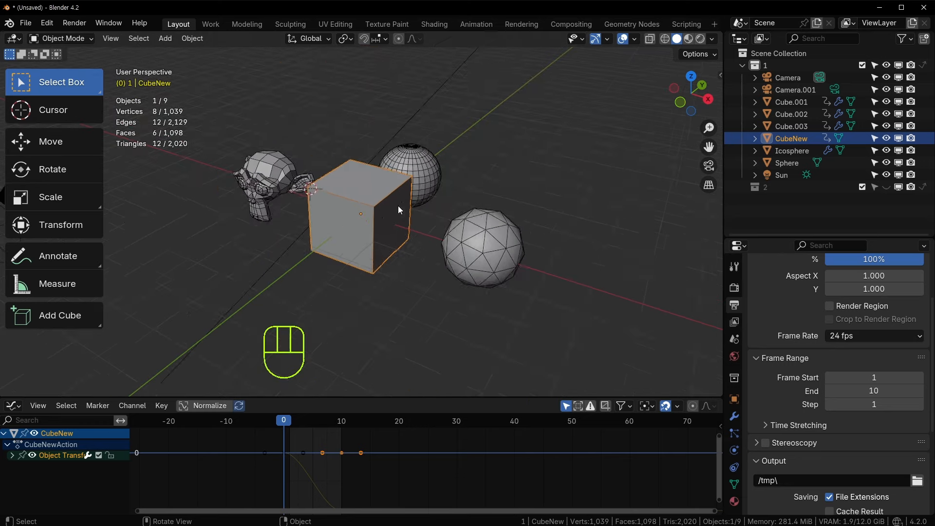
- Deselect everything, reselect the CubeNew object and centre the view on it at different zoom levels and angles
key(alt+a)
click(361, 221)
key(period)
key(Escape)
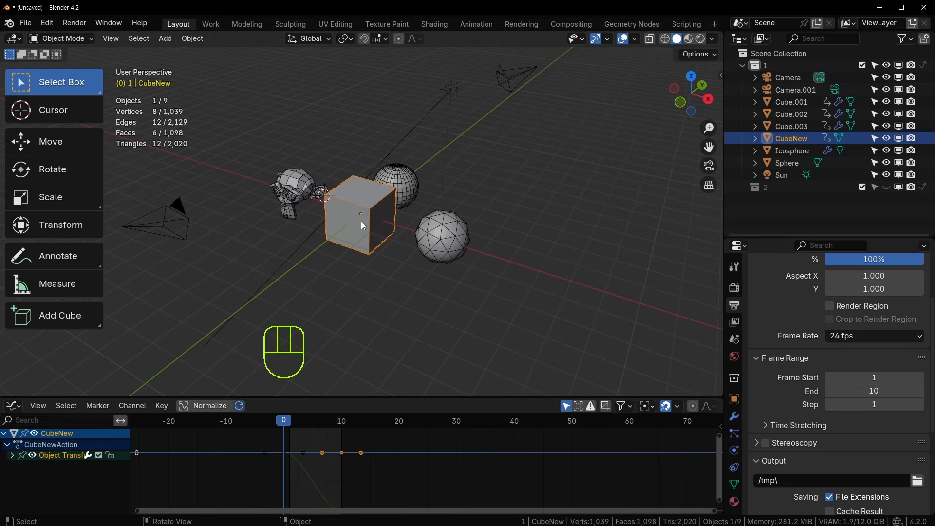
key(KP_Decimal)
scroll(362, 222, down, 8)
scroll(361, 222, up, 8)
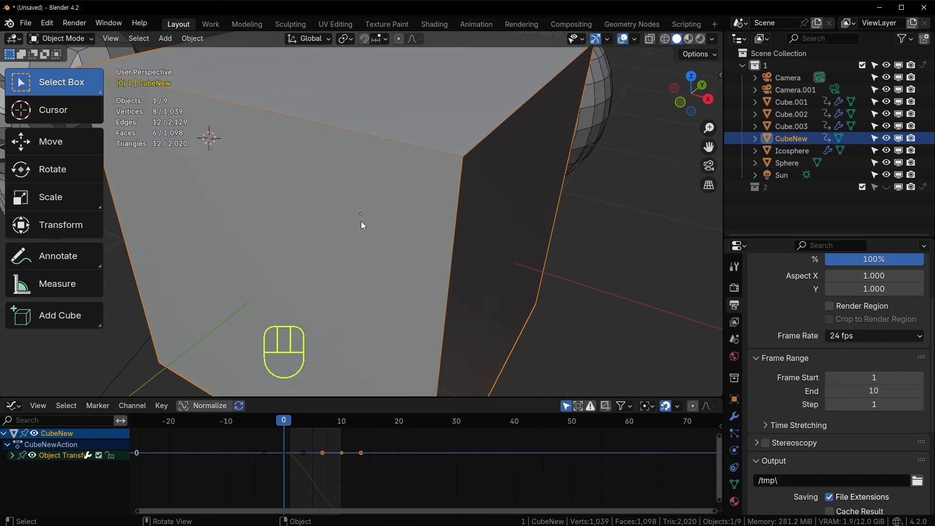
scroll(362, 223, down, 8)
middle_drag(361, 222, 388, 228)
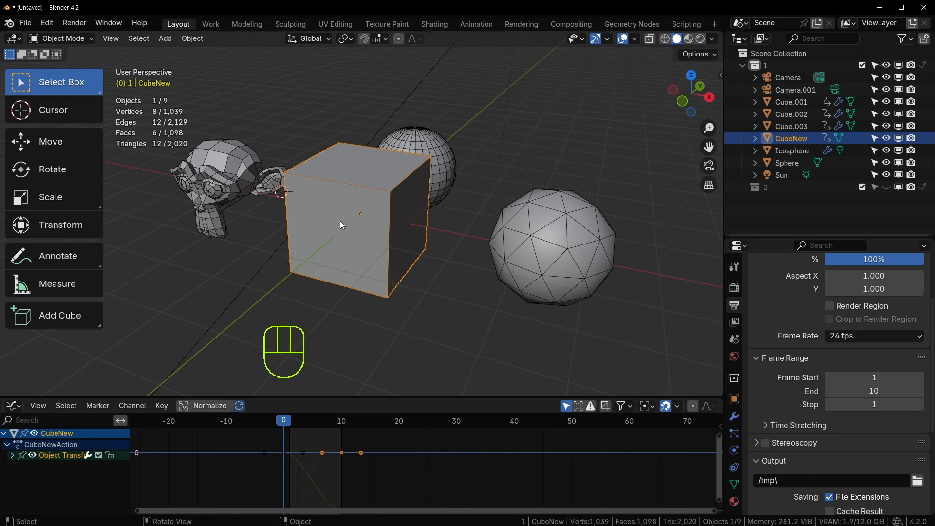
key(KP_Decimal)
scroll(340, 225, down, 6)
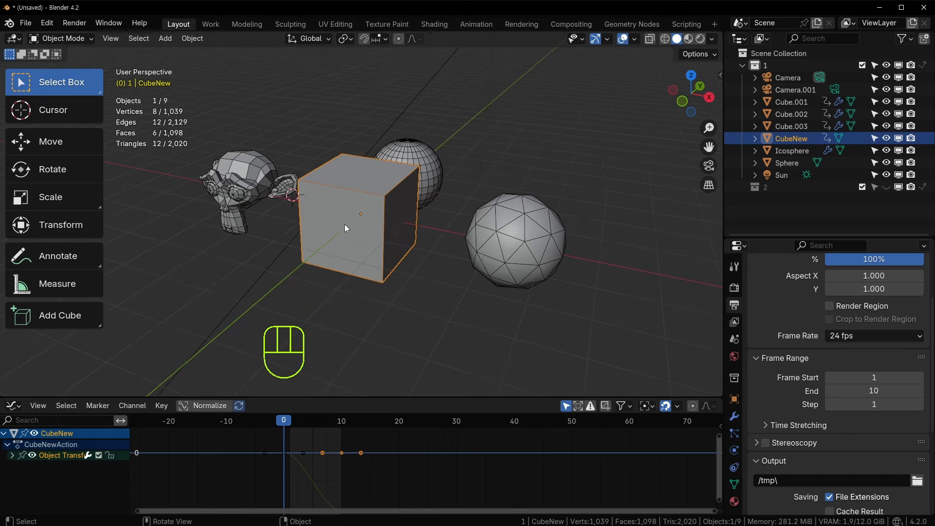
- Select the sphere behind the cube, then make the CubeNew object the active selection again
click(415, 165)
middle_drag(414, 170, 422, 196)
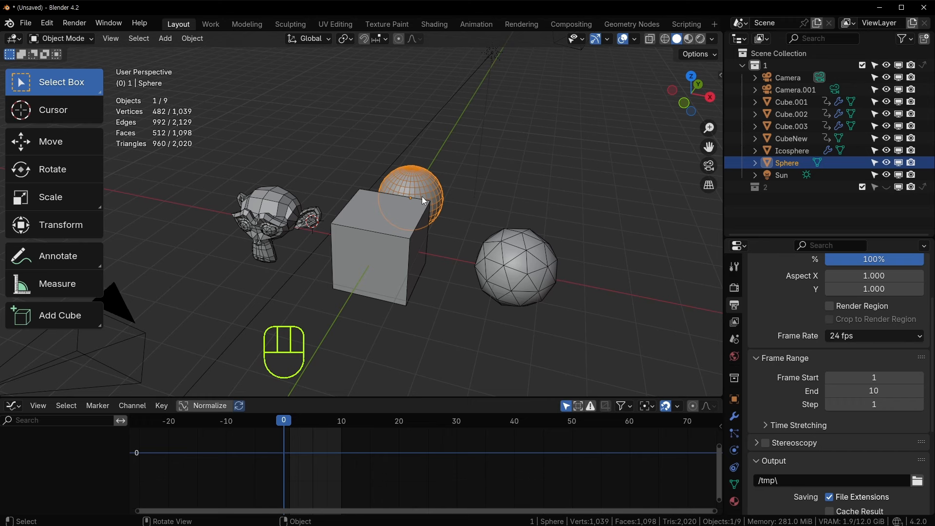
click(388, 231)
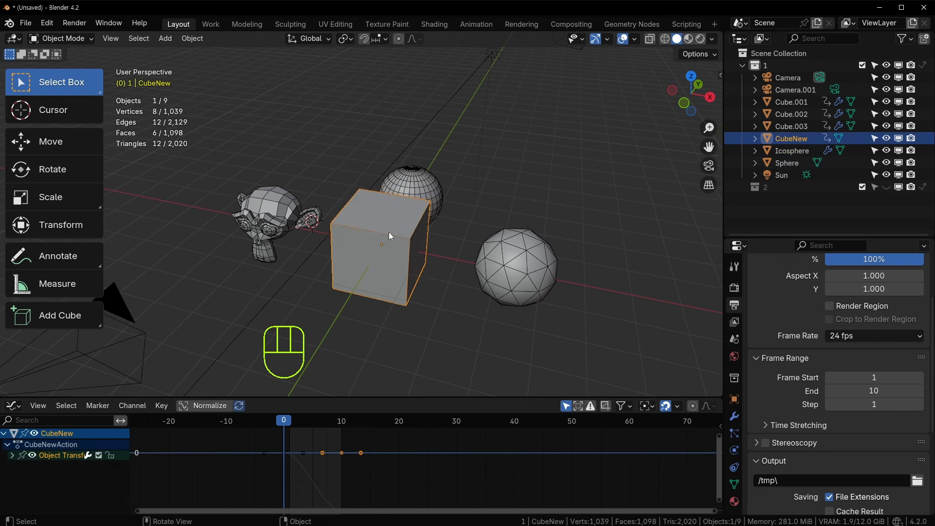
- Hide the 3D viewport's toolbar while keeping the CubeNew object selected
scroll(389, 232, down, 3)
scroll(374, 250, up, 3)
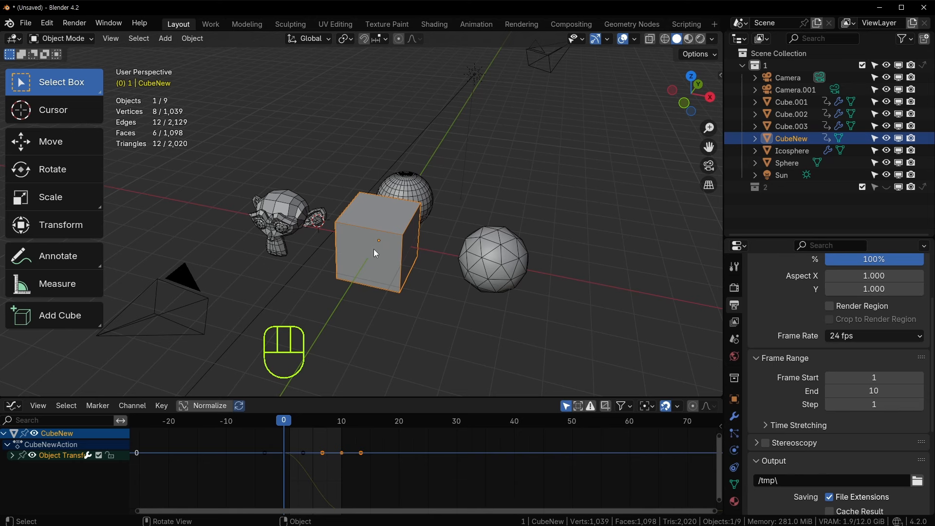
middle_drag(374, 249, 433, 224)
middle_drag(355, 219, 373, 219)
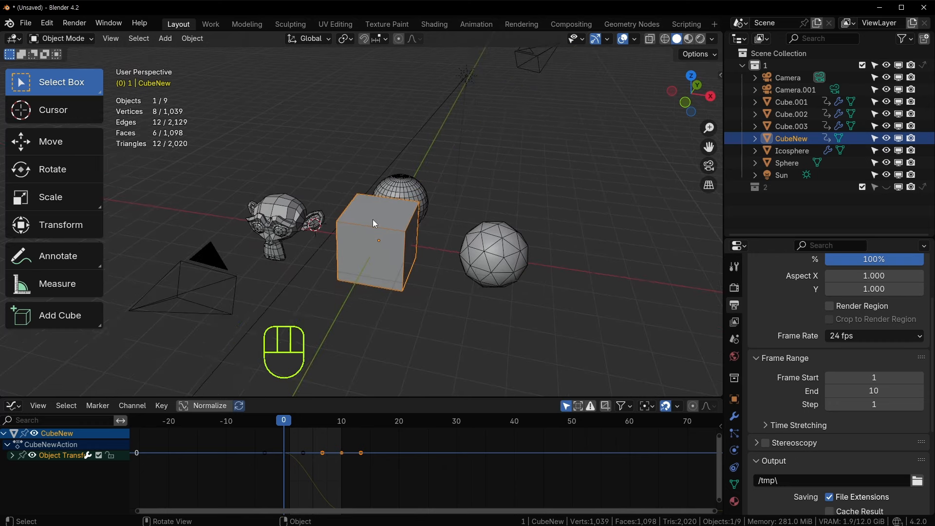
key(t)
middle_drag(448, 208, 431, 216)
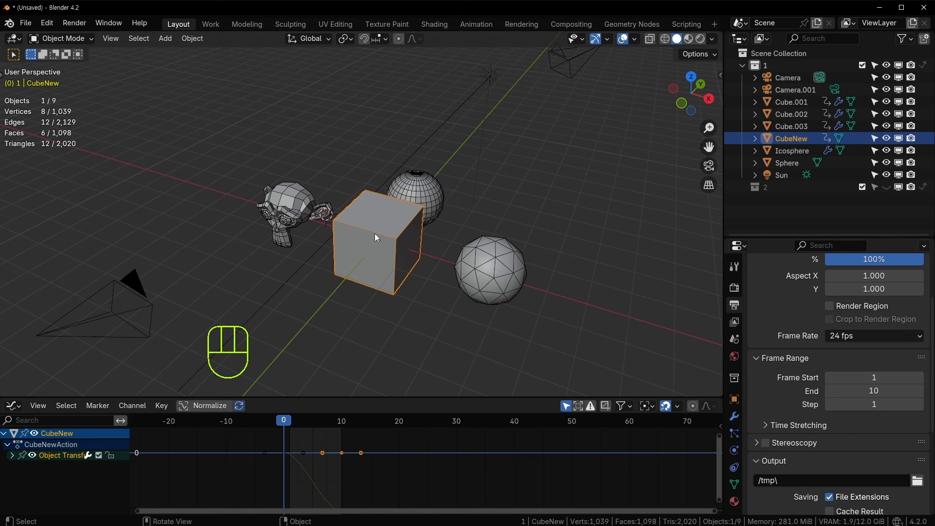
- Select the monkey head, the sphere and finally the CubeNew object, and take a closer look at its keyframes in the Graph Editor
click(192, 39)
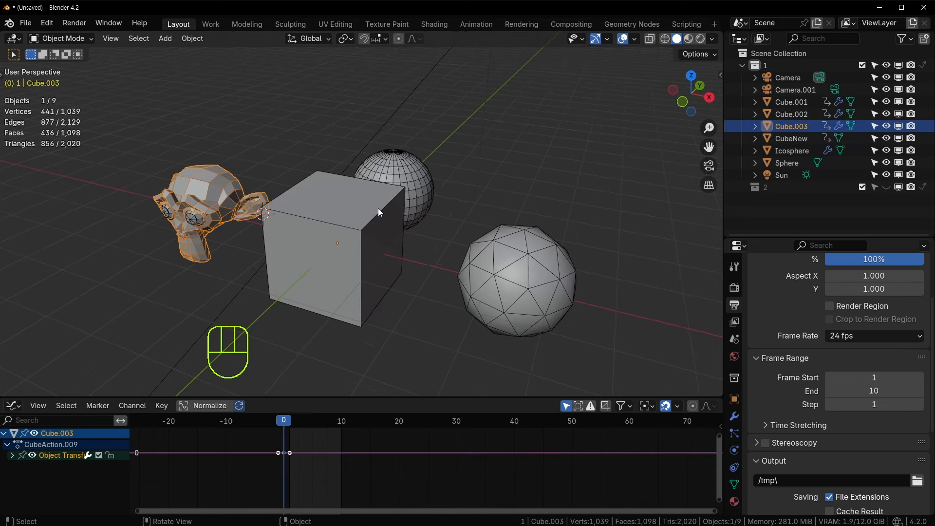
click(378, 208)
click(414, 178)
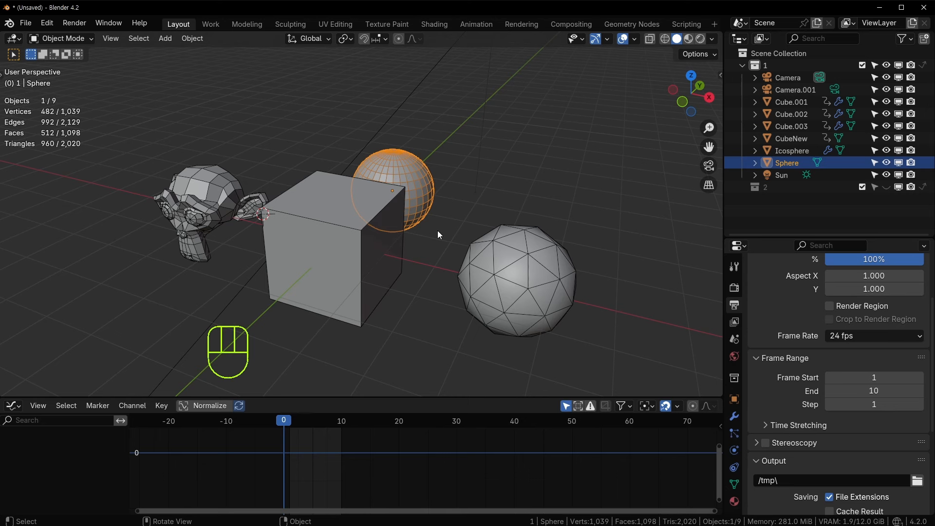
click(375, 259)
ctrl+middle_drag(364, 488, 404, 490)
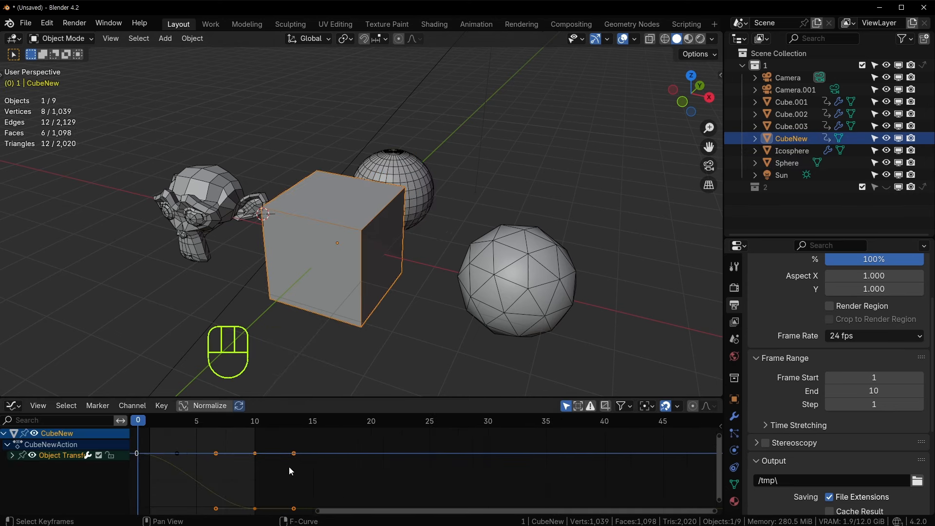